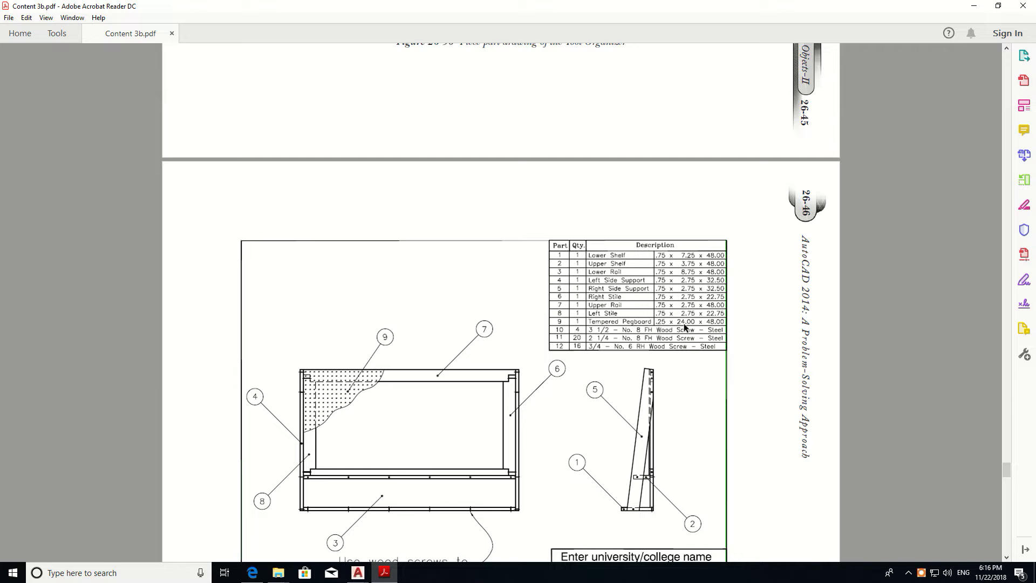
- Switch to AutoCAD and draw a box from its center beside the frame, 48 long, 24 wide and 0.25 high
{"action": "left_click", "coordinate": [976, 7]}
{"action": "left_click", "coordinate": [9, 61]}
{"action": "left_click", "coordinate": [43, 79]}
{"action": "middle_click_drag", "start_coordinate": [686, 387], "coordinate": [501, 359]}
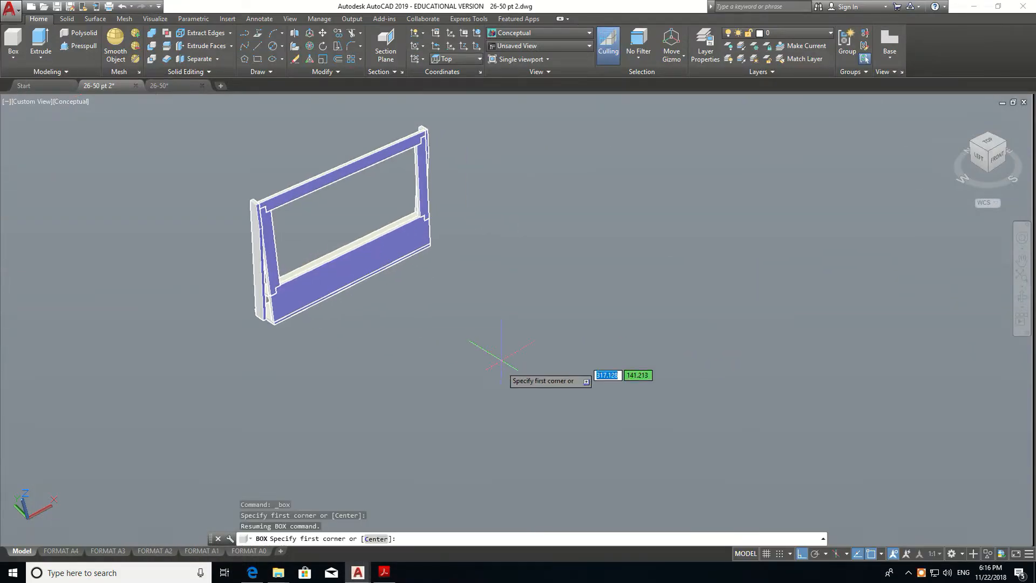
{"action": "left_click", "coordinate": [386, 539]}
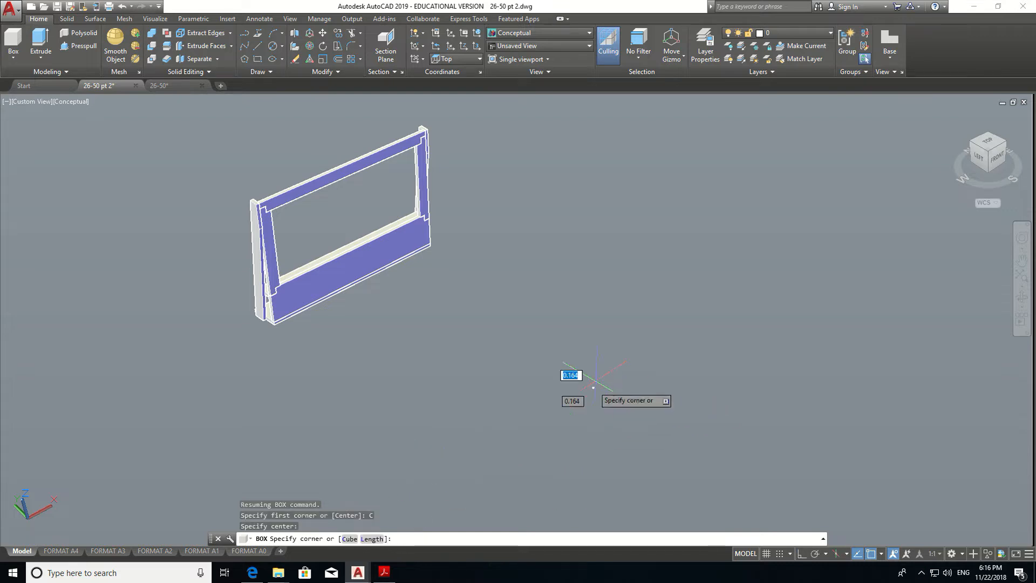
{"action": "left_click", "coordinate": [581, 390]}
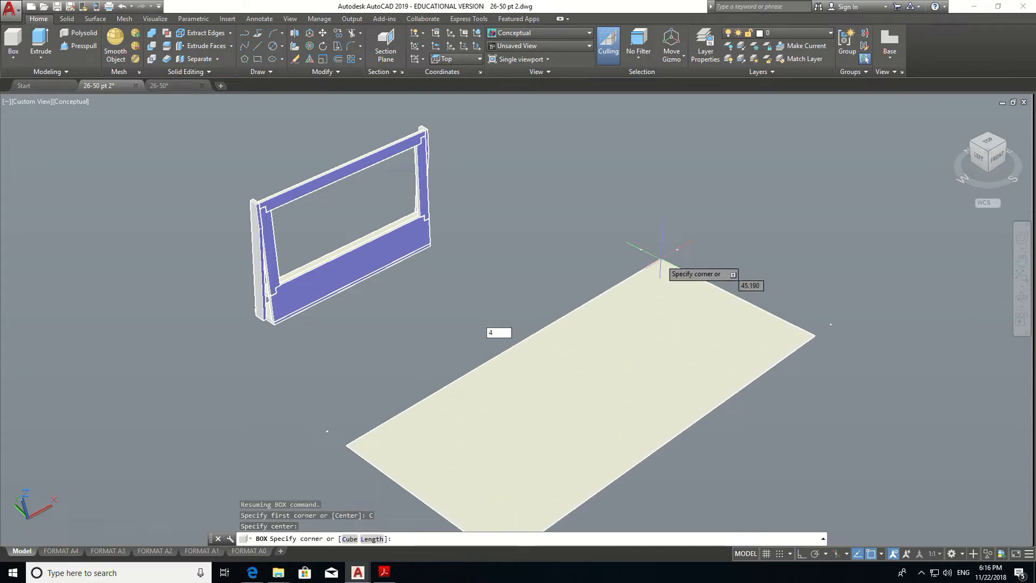
{"action": "type", "text": "48"}
{"action": "key", "text": "Tab"}
{"action": "key", "text": "Tab"}
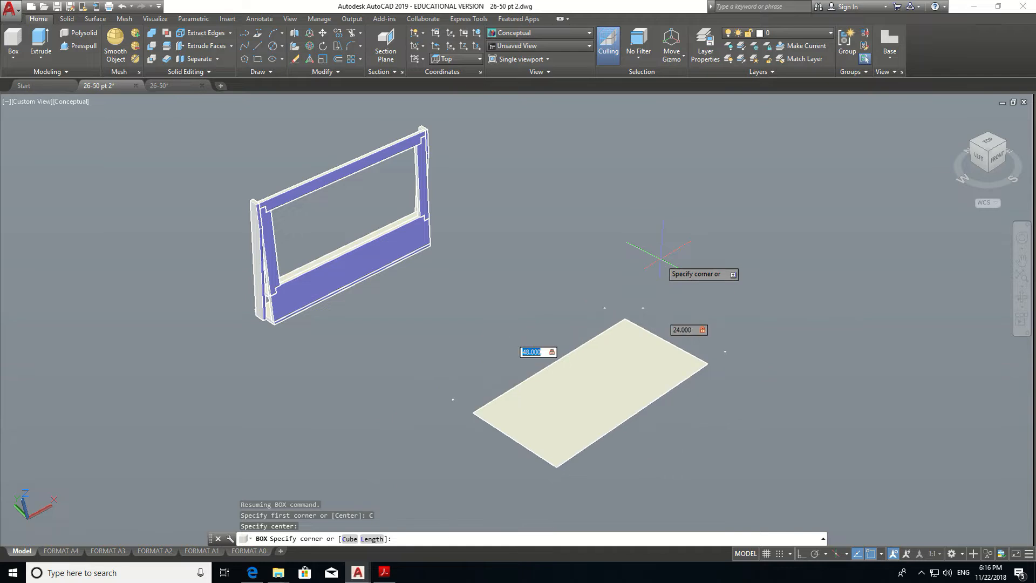
{"action": "key", "text": "Return"}
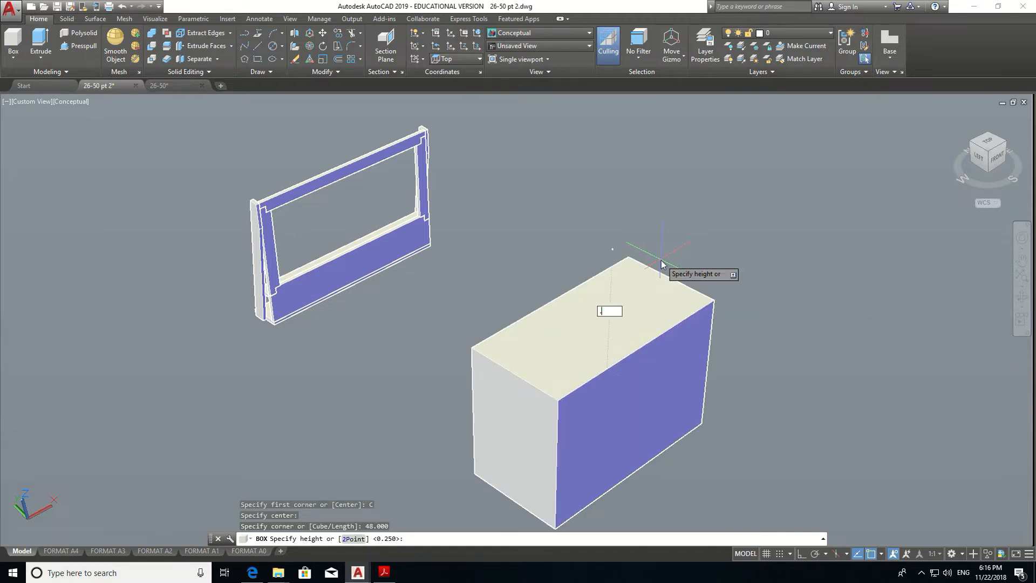
{"action": "type", "text": ".25"}
{"action": "key", "text": "Return"}
{"action": "key", "text": "Escape"}
{"action": "key", "text": "Escape"}
- Rotate the flat panel 90 degrees about the X axis through its center so that it stands upright
{"action": "scroll", "coordinate": [475, 416], "scroll_direction": "up", "scroll_amount": 2}
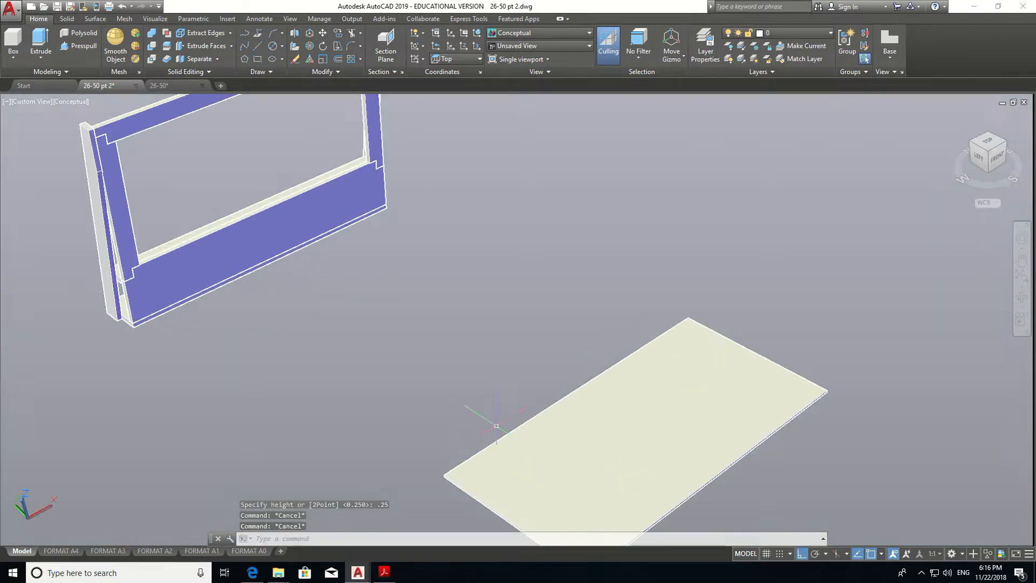
{"action": "scroll", "coordinate": [545, 434], "scroll_direction": "down", "scroll_amount": 3}
{"action": "left_click", "coordinate": [545, 434]}
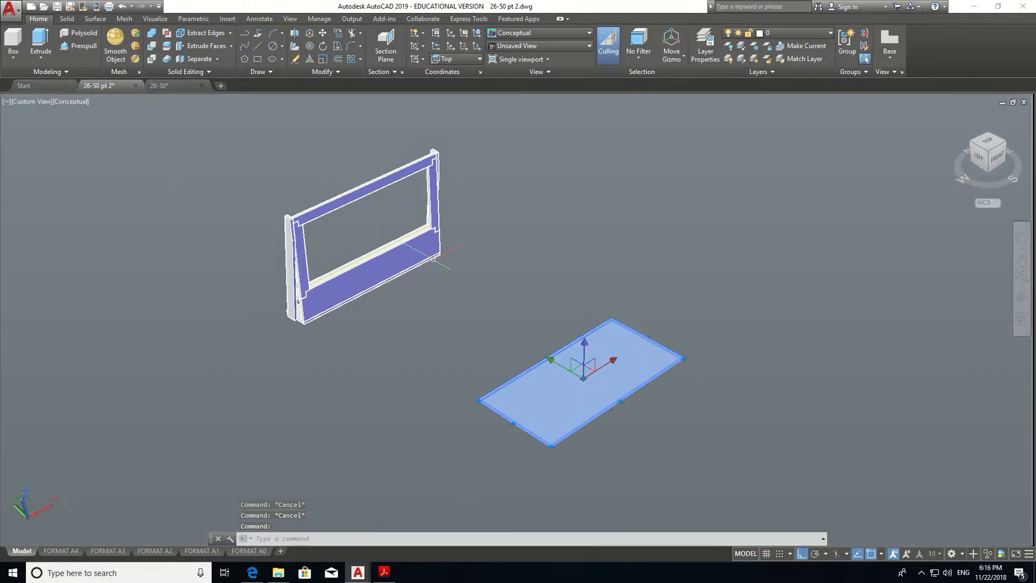
{"action": "left_click", "coordinate": [309, 46]}
{"action": "left_click", "coordinate": [583, 379]}
{"action": "left_click", "coordinate": [605, 375]}
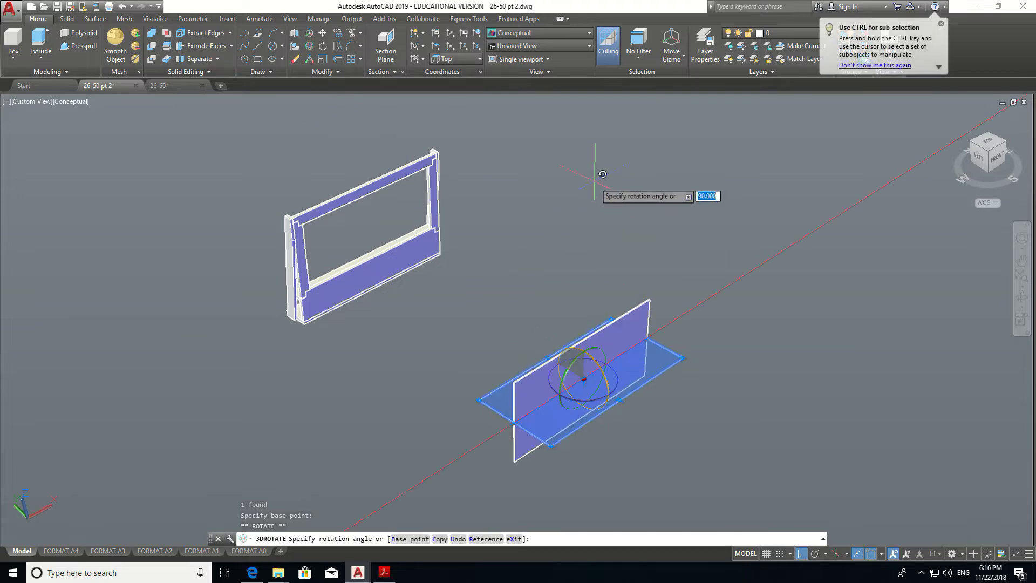
{"action": "key", "text": "Return"}
{"action": "key", "text": "Escape"}
{"action": "key", "text": "Escape"}
{"action": "left_click", "coordinate": [570, 348]}
{"action": "type", "text": "m"}
{"action": "key", "text": "Return"}
{"action": "scroll", "coordinate": [521, 427], "scroll_direction": "up", "scroll_amount": 5}
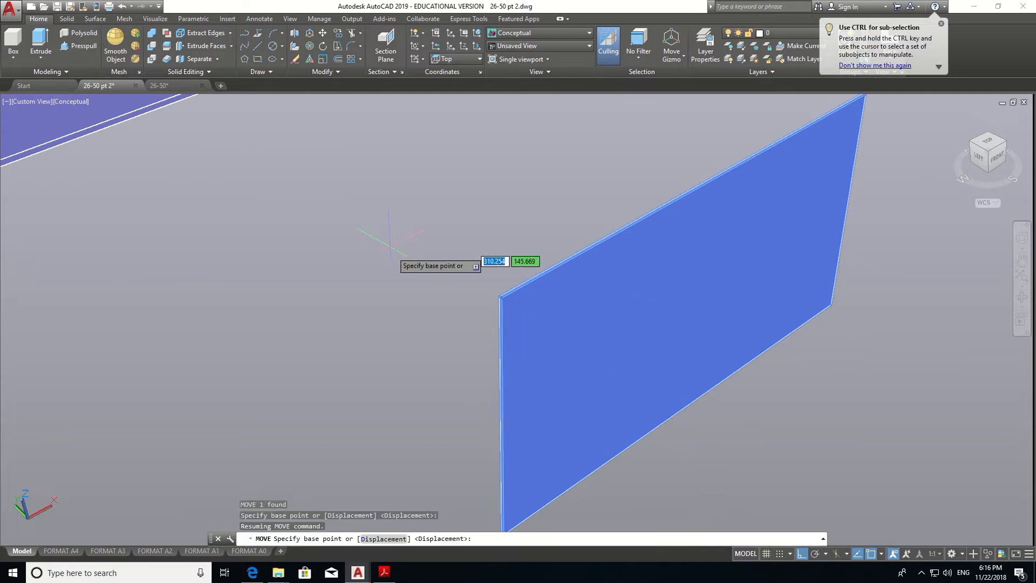
{"action": "key", "text": "Escape"}
- Switch to parallel projection and move the upright panel by its top corner to the frame's back, against the left side support
{"action": "left_click", "coordinate": [34, 101]}
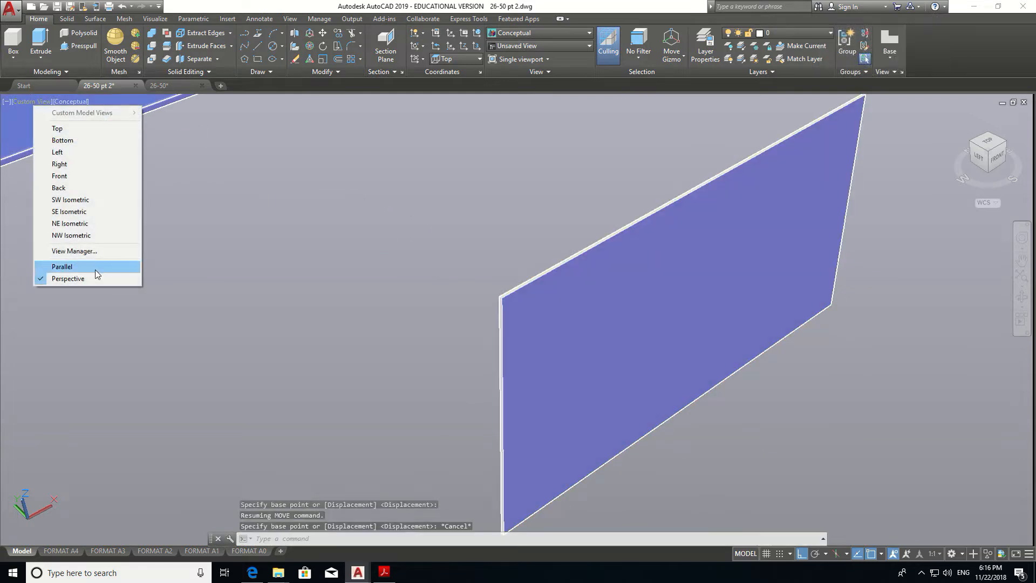
{"action": "left_click", "coordinate": [95, 270]}
{"action": "left_click", "coordinate": [525, 311]}
{"action": "key", "text": "Return"}
{"action": "scroll", "coordinate": [503, 314], "scroll_direction": "up", "scroll_amount": 6}
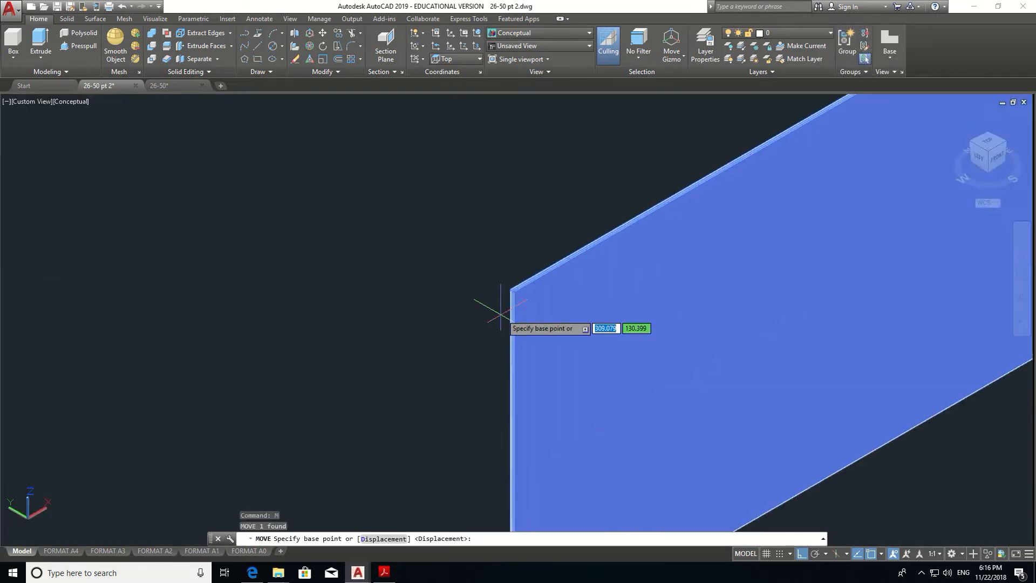
{"action": "left_click", "coordinate": [521, 274]}
{"action": "scroll", "coordinate": [524, 279], "scroll_direction": "down", "scroll_amount": 6}
{"action": "scroll", "coordinate": [532, 271], "scroll_direction": "down", "scroll_amount": 3}
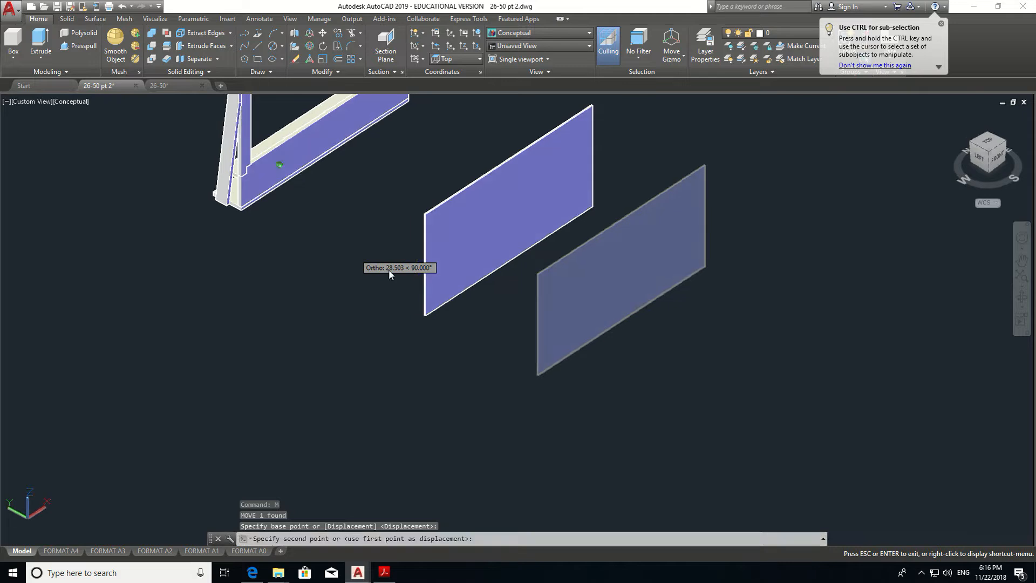
{"action": "middle_click_drag", "start_coordinate": [388, 275], "coordinate": [453, 297], "text": "shift"}
{"action": "middle_click_drag", "start_coordinate": [320, 131], "coordinate": [451, 303]}
{"action": "scroll", "coordinate": [426, 312], "scroll_direction": "up", "scroll_amount": 6}
{"action": "scroll", "coordinate": [426, 354], "scroll_direction": "up", "scroll_amount": 8}
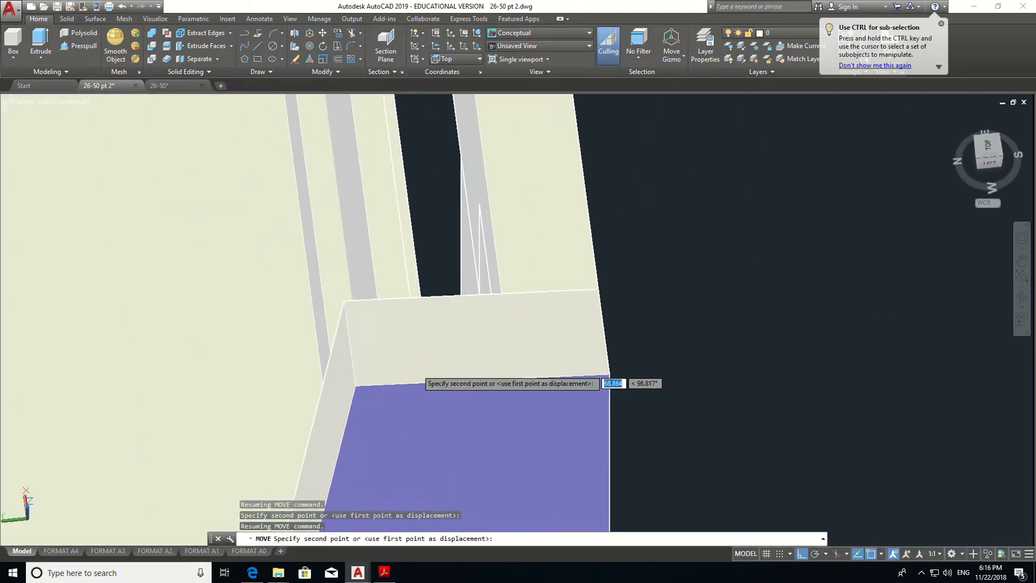
{"action": "key", "text": "Escape"}
- Inspect the panel's fit behind the upper rail and beside the side support from the back and above
{"action": "middle_click_drag", "start_coordinate": [532, 301], "coordinate": [618, 322], "text": "shift"}
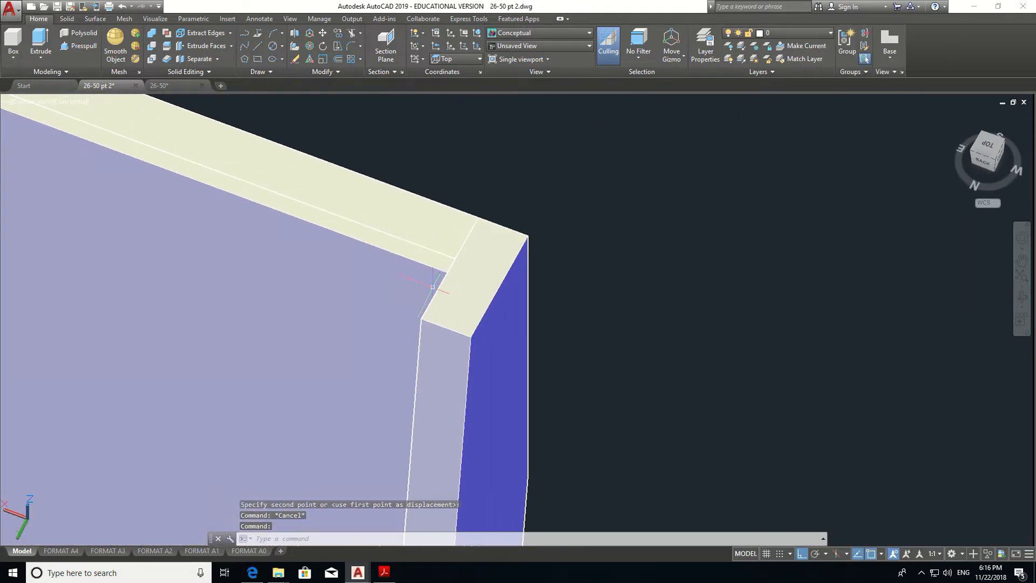
{"action": "left_click", "coordinate": [375, 279]}
{"action": "scroll", "coordinate": [372, 270], "scroll_direction": "down", "scroll_amount": 3}
{"action": "middle_click_drag", "start_coordinate": [372, 262], "coordinate": [488, 313], "text": "shift"}
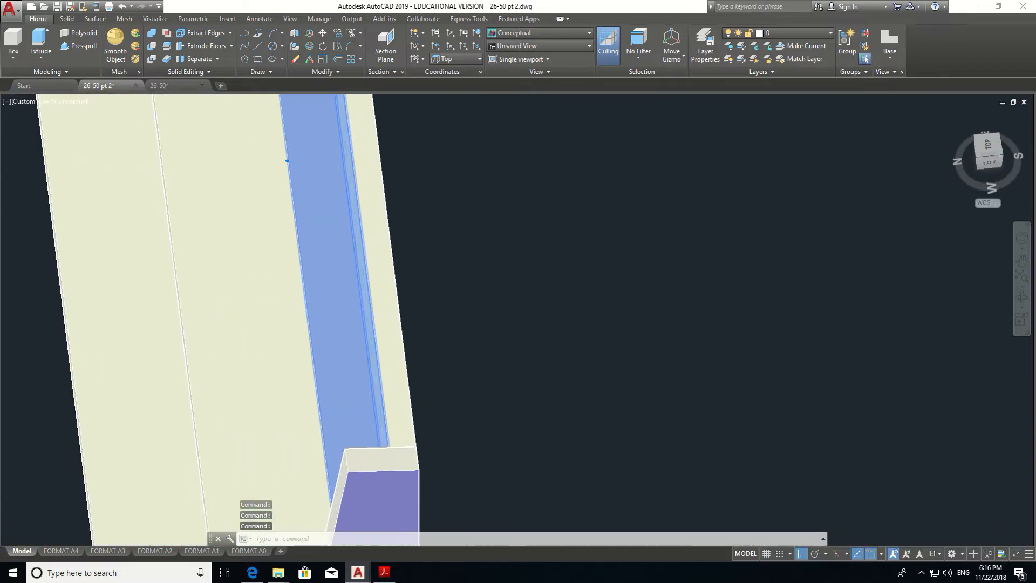
{"action": "scroll", "coordinate": [405, 410], "scroll_direction": "up", "scroll_amount": 2}
{"action": "scroll", "coordinate": [404, 411], "scroll_direction": "down", "scroll_amount": 1}
{"action": "key", "text": "Escape"}
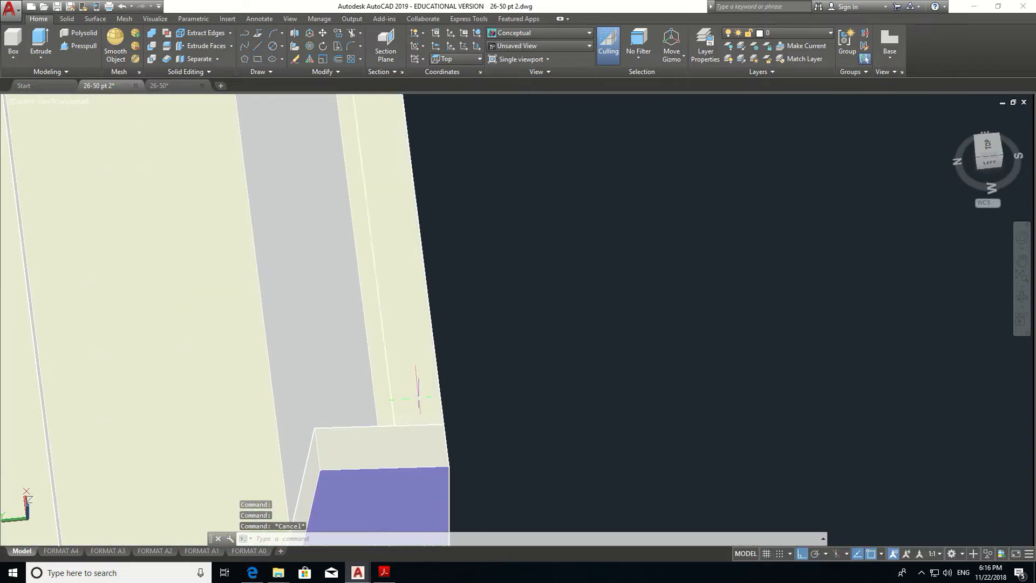
{"action": "middle_click_drag", "start_coordinate": [418, 394], "coordinate": [145, 156], "text": "shift"}
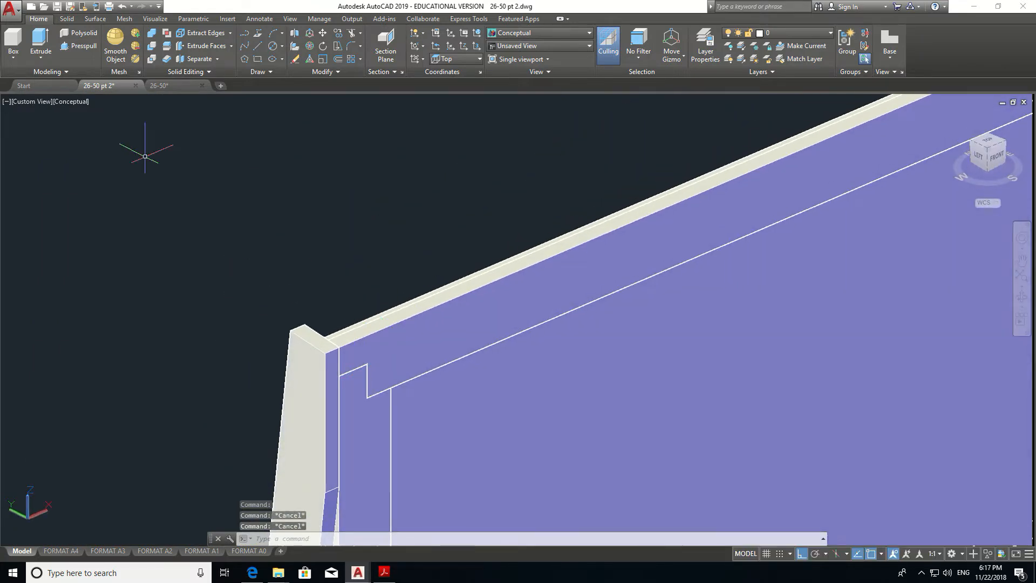
- Set the visual style to 2D Wireframe and show the model in the Front view
{"action": "left_click", "coordinate": [27, 102]}
{"action": "left_click", "coordinate": [64, 102]}
{"action": "left_click", "coordinate": [69, 102]}
{"action": "left_click", "coordinate": [92, 128]}
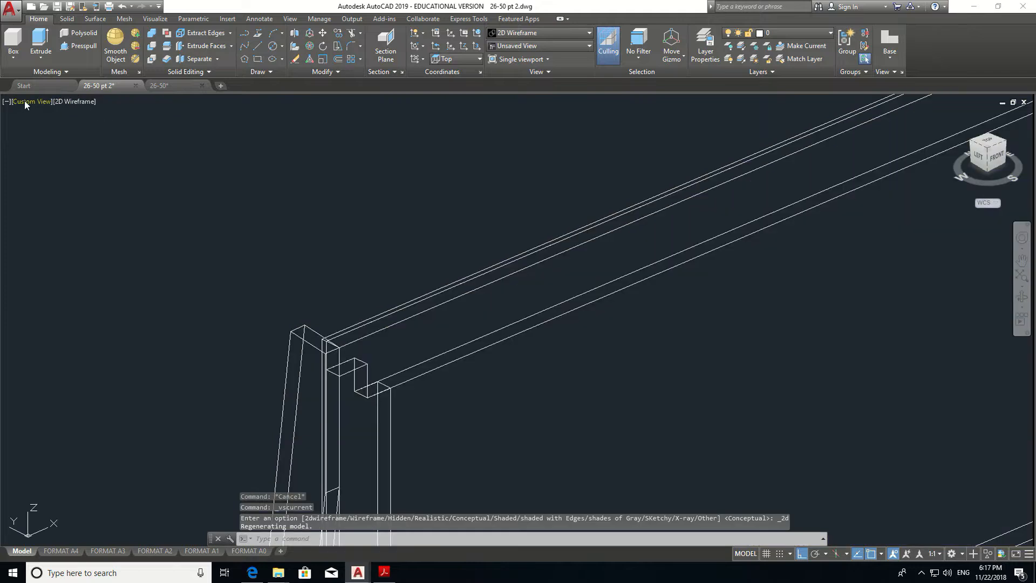
{"action": "left_click", "coordinate": [25, 104]}
{"action": "left_click", "coordinate": [73, 177]}
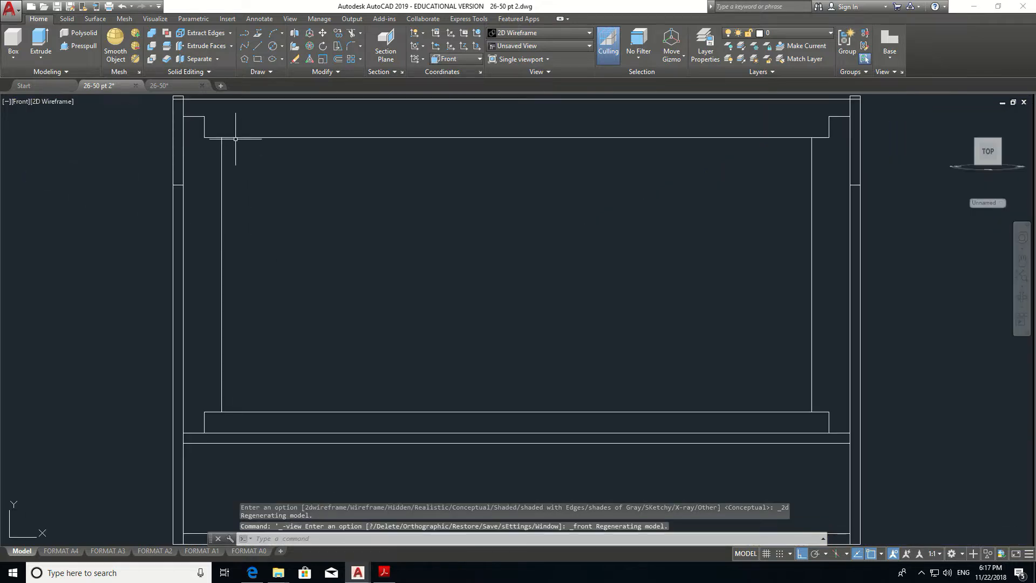
{"action": "key", "text": "Escape"}
{"action": "key", "text": "Escape"}
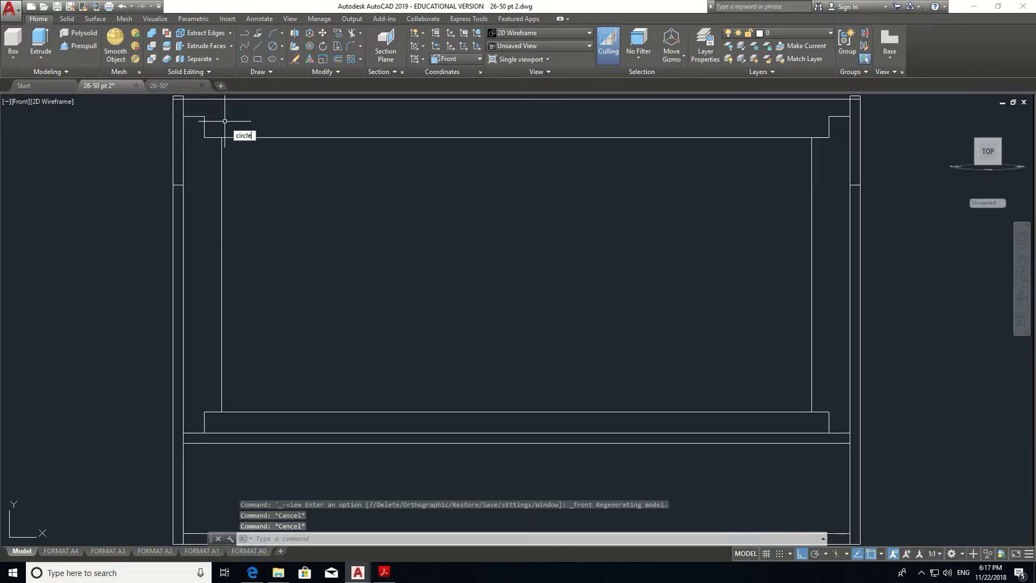
- Draw a circle of radius 0.2 just inside the upper-left corner of the frame opening
{"action": "type", "text": "circle"}
{"action": "key", "text": "Return"}
{"action": "scroll", "coordinate": [226, 135], "scroll_direction": "up", "scroll_amount": 5}
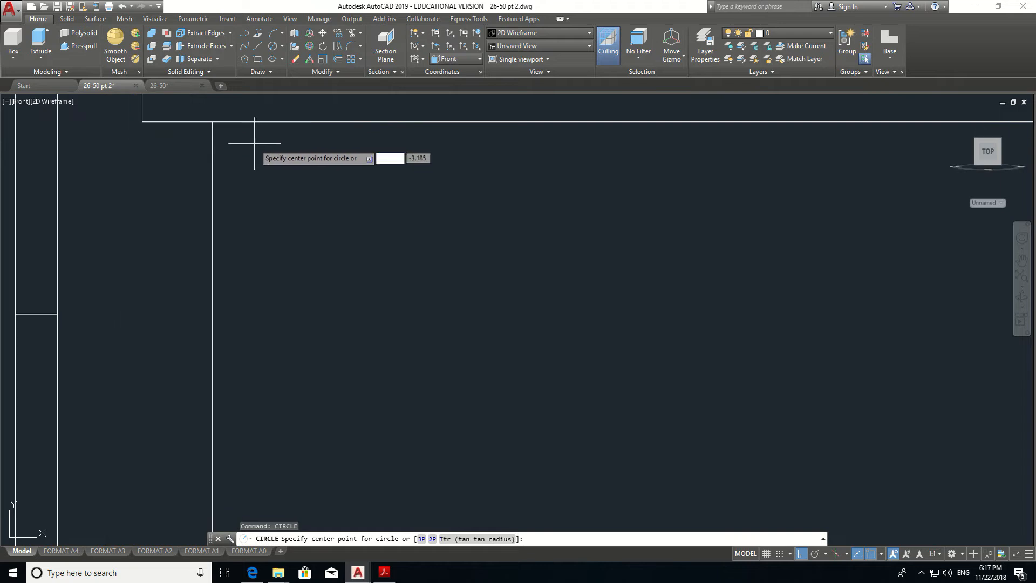
{"action": "left_click", "coordinate": [236, 142]}
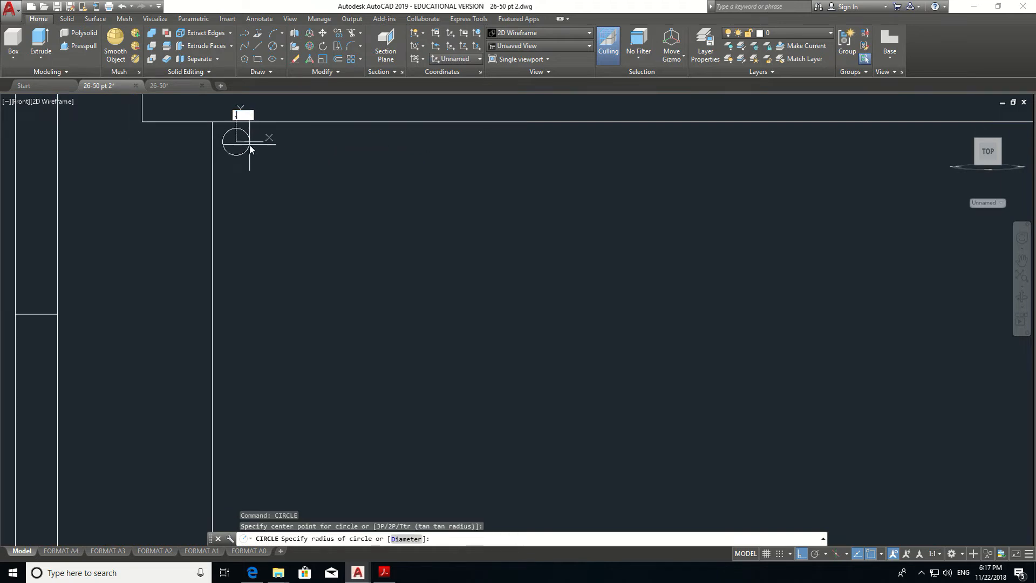
{"action": "type", "text": ".2"}
{"action": "key", "text": "Return"}
{"action": "key", "text": "Escape"}
{"action": "scroll", "coordinate": [213, 198], "scroll_direction": "down", "scroll_amount": 4}
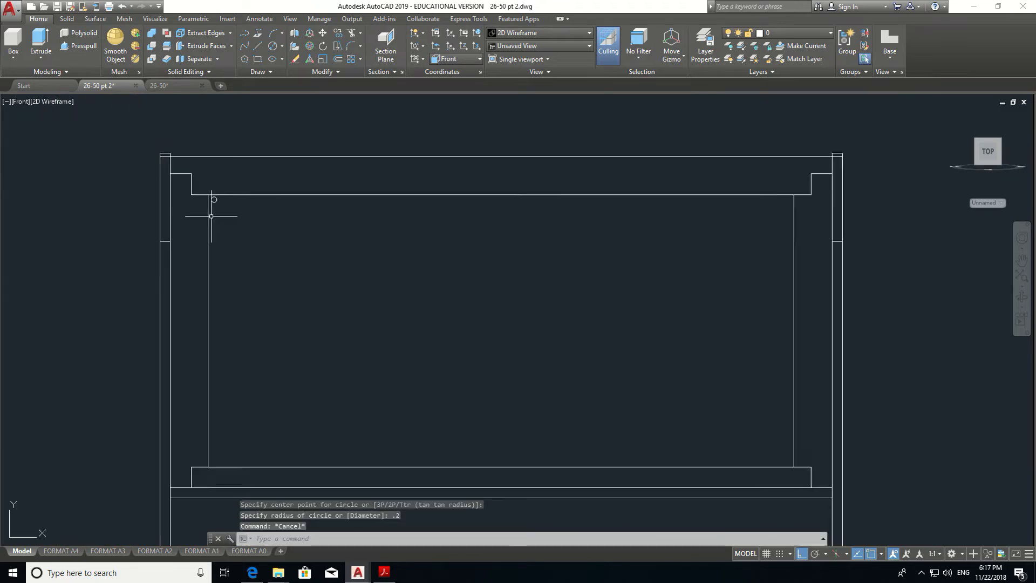
- Create an associative rectangular array of the circle with 10 rows running downward at 0.6 spacing
{"action": "left_click", "coordinate": [219, 190]}
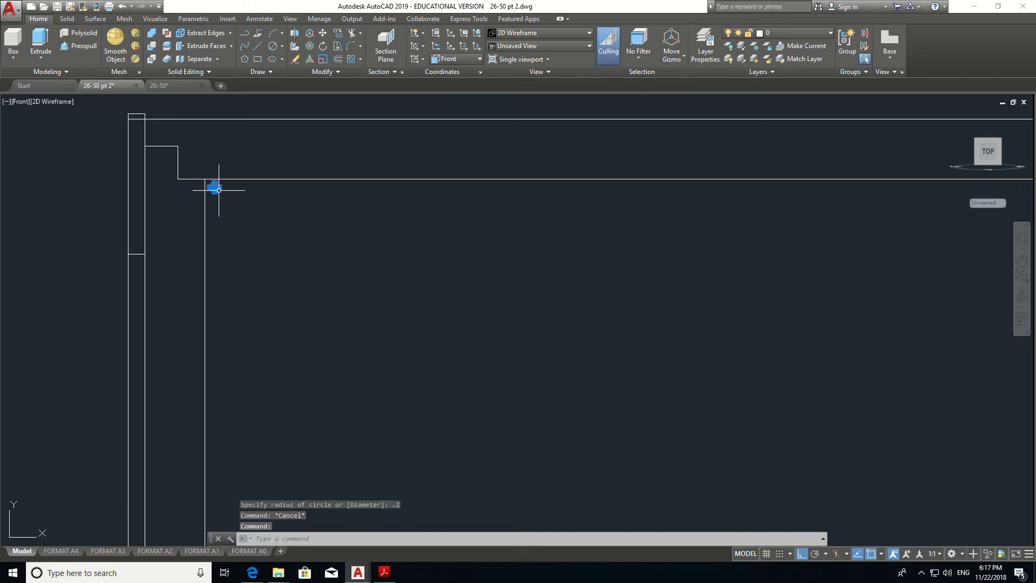
{"action": "left_click", "coordinate": [359, 61]}
{"action": "left_click", "coordinate": [386, 82]}
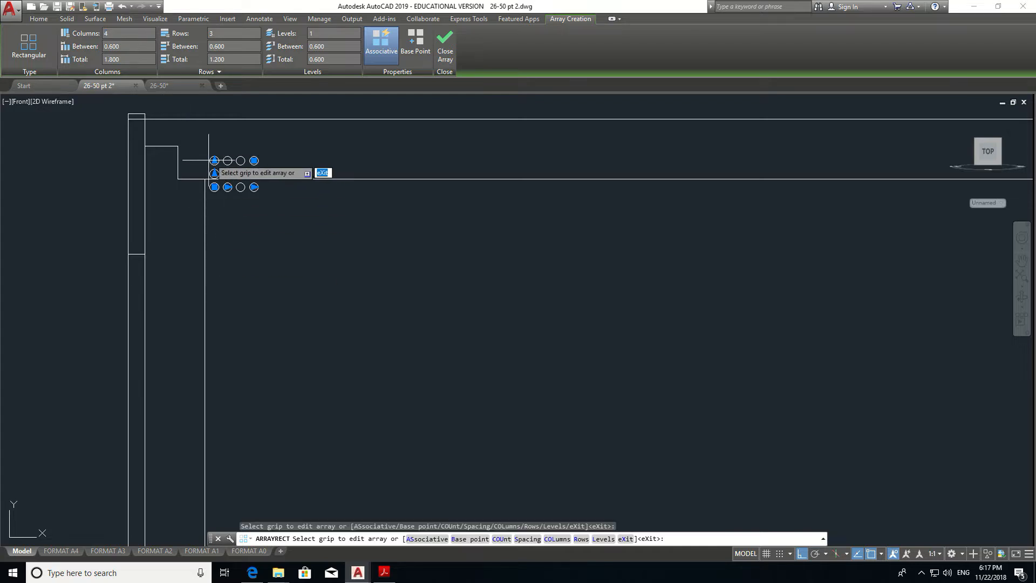
{"action": "left_click", "coordinate": [214, 160]}
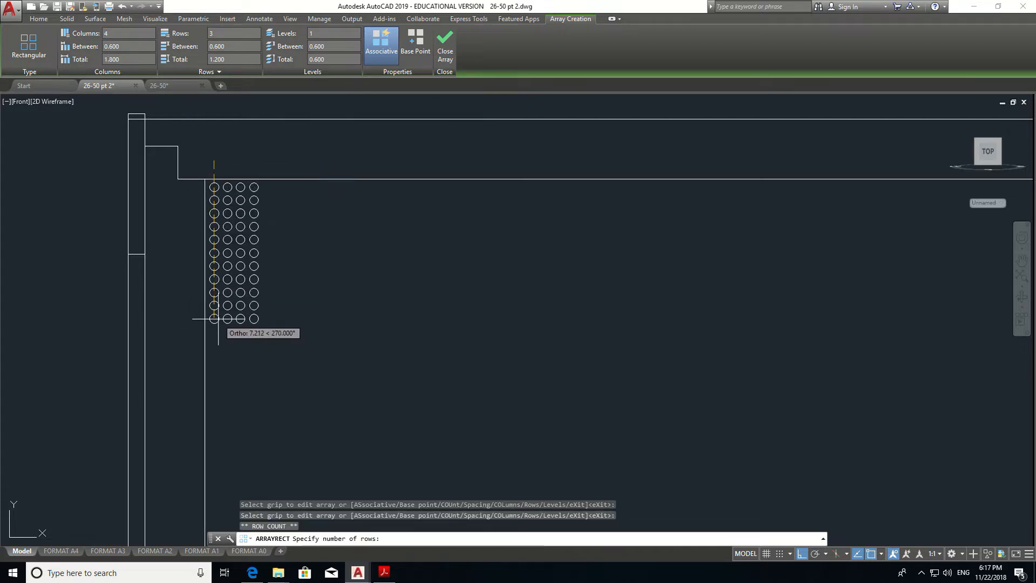
{"action": "left_click", "coordinate": [214, 306]}
- Extend the circle array to 12 columns running rightward across the opening at 0.6 spacing
{"action": "left_click", "coordinate": [254, 186]}
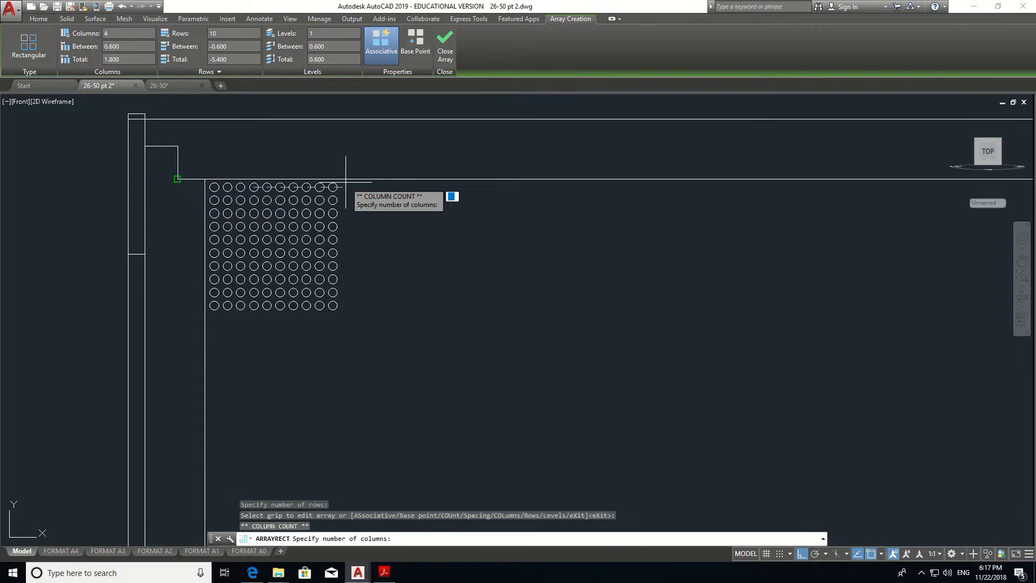
{"action": "left_click", "coordinate": [366, 183]}
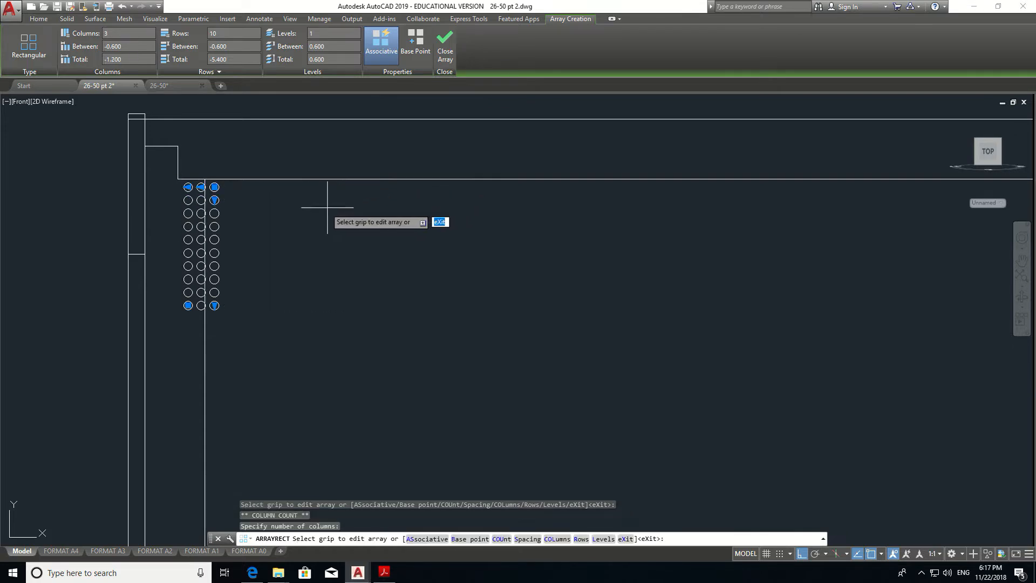
{"action": "key", "text": "Escape"}
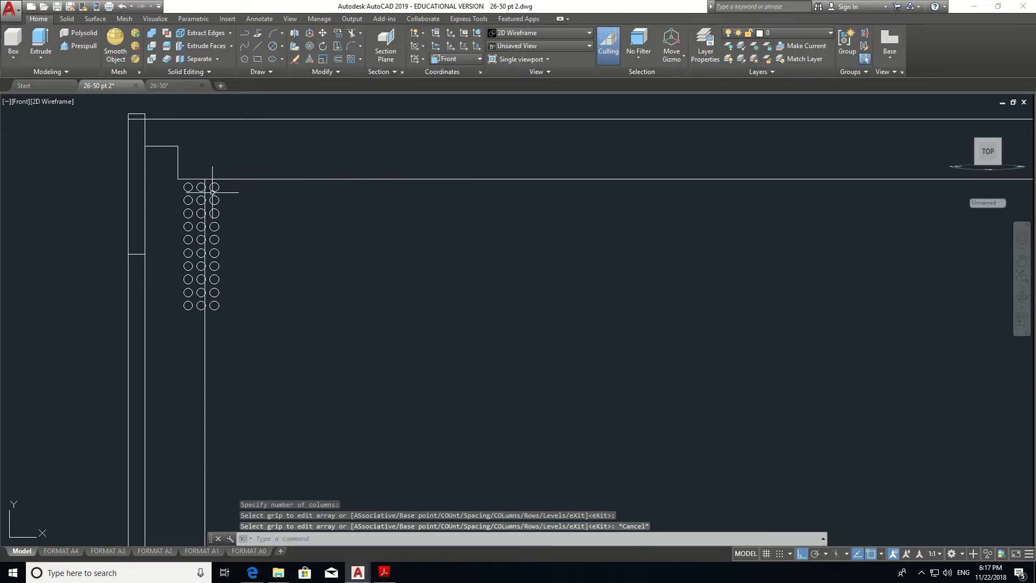
{"action": "left_click", "coordinate": [187, 187]}
{"action": "left_click", "coordinate": [188, 187]}
{"action": "left_click", "coordinate": [363, 185]}
{"action": "key", "text": "Escape"}
- Set the number of rows in the circle array to 12
{"action": "scroll", "coordinate": [412, 302], "scroll_direction": "down", "scroll_amount": 2}
{"action": "left_click", "coordinate": [348, 267]}
{"action": "left_click", "coordinate": [132, 33]}
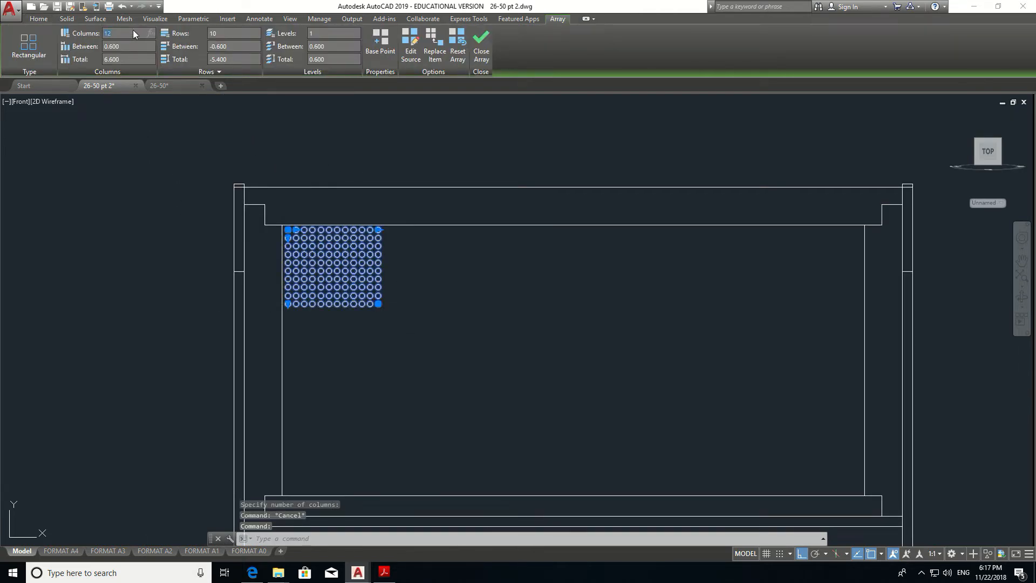
{"action": "left_click", "coordinate": [231, 35]}
{"action": "type", "text": "12"}
{"action": "key", "text": "Return"}
{"action": "key", "text": "Escape"}
- Explode the circle array into individual circles
{"action": "middle_click_drag", "start_coordinate": [271, 144], "coordinate": [423, 356], "text": "shift"}
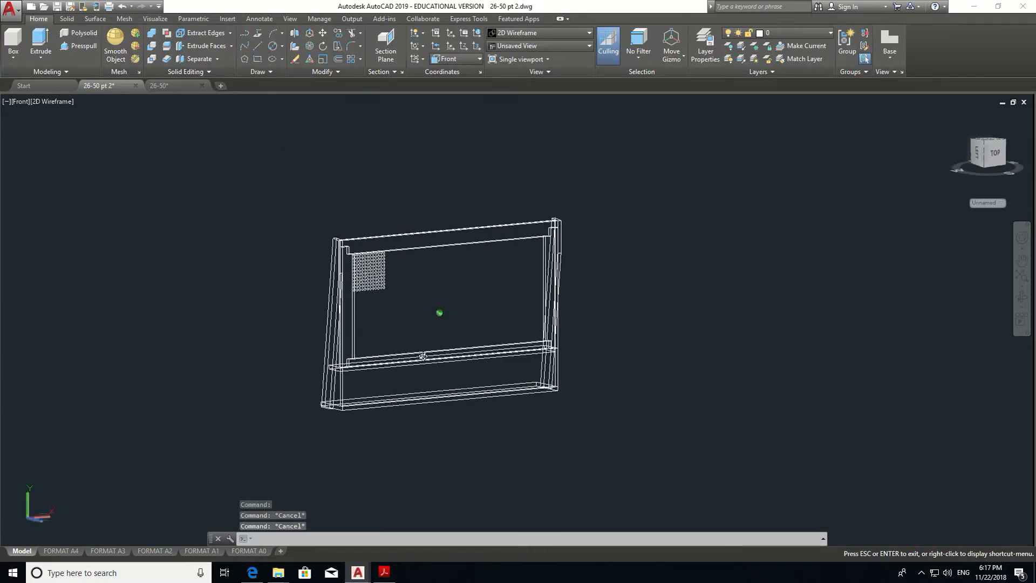
{"action": "scroll", "coordinate": [365, 278], "scroll_direction": "up", "scroll_amount": 3}
{"action": "left_click", "coordinate": [357, 266]}
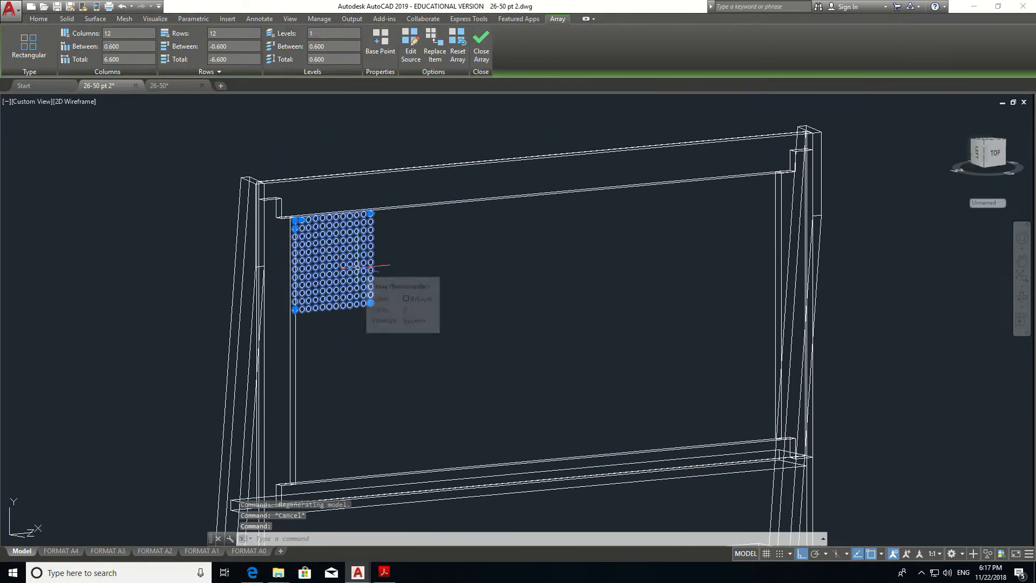
{"action": "type", "text": "x"}
{"action": "key", "text": "Return"}
- Extrude all the exploded circles together, well past the pegboard's thickness, leaving the surrounding frame parts out of the selection
{"action": "left_click", "coordinate": [420, 346]}
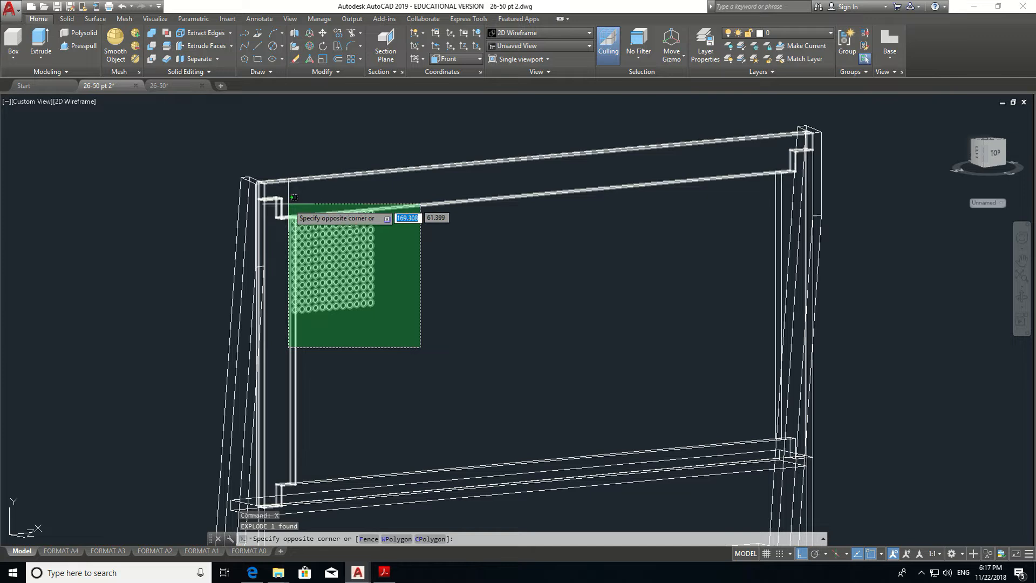
{"action": "left_click", "coordinate": [286, 208]}
{"action": "left_click", "coordinate": [484, 290]}
{"action": "left_click", "coordinate": [408, 120]}
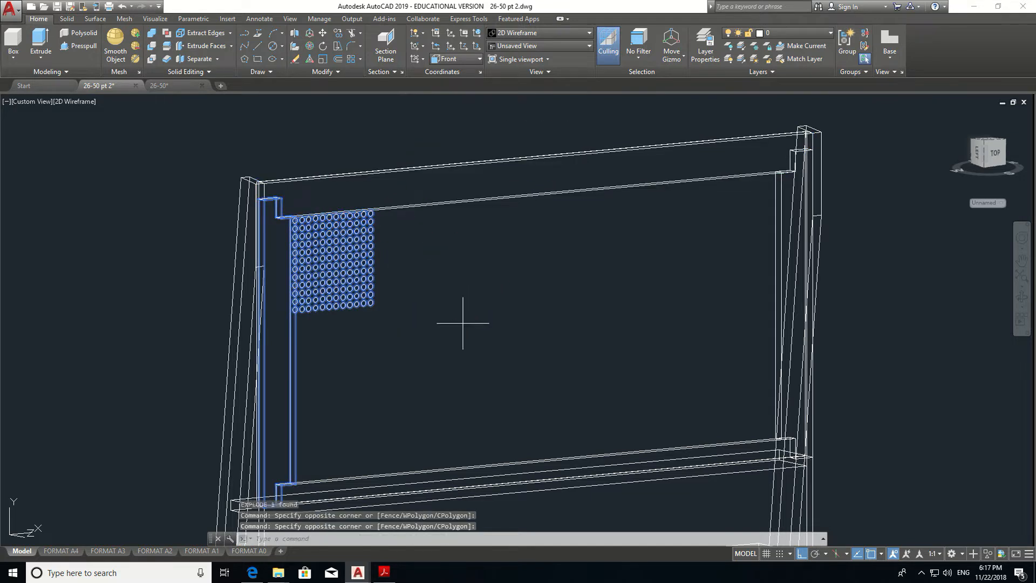
{"action": "left_click", "coordinate": [462, 322], "text": "shift"}
{"action": "left_click", "coordinate": [185, 358], "text": "shift"}
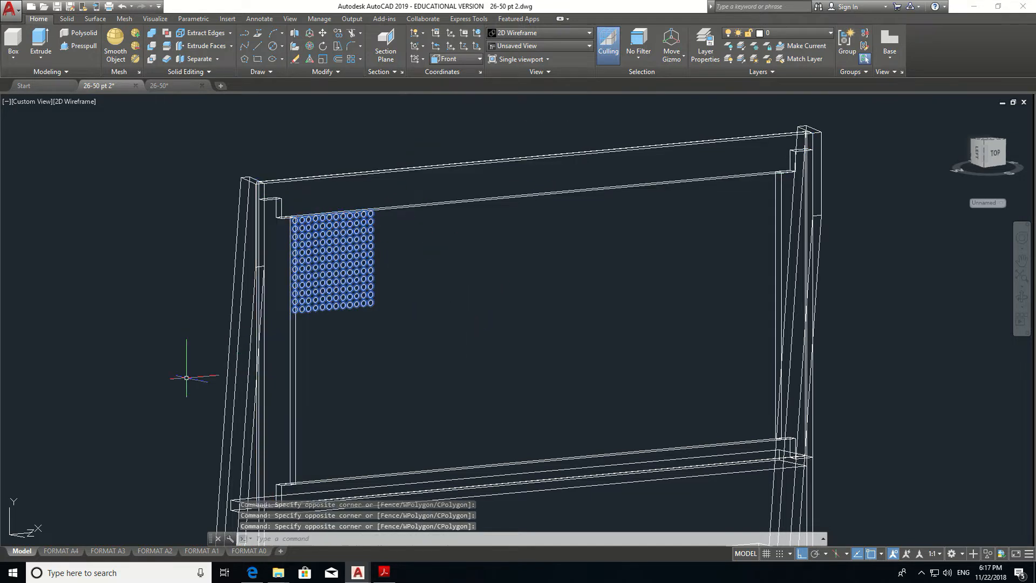
{"action": "left_click", "coordinate": [39, 39]}
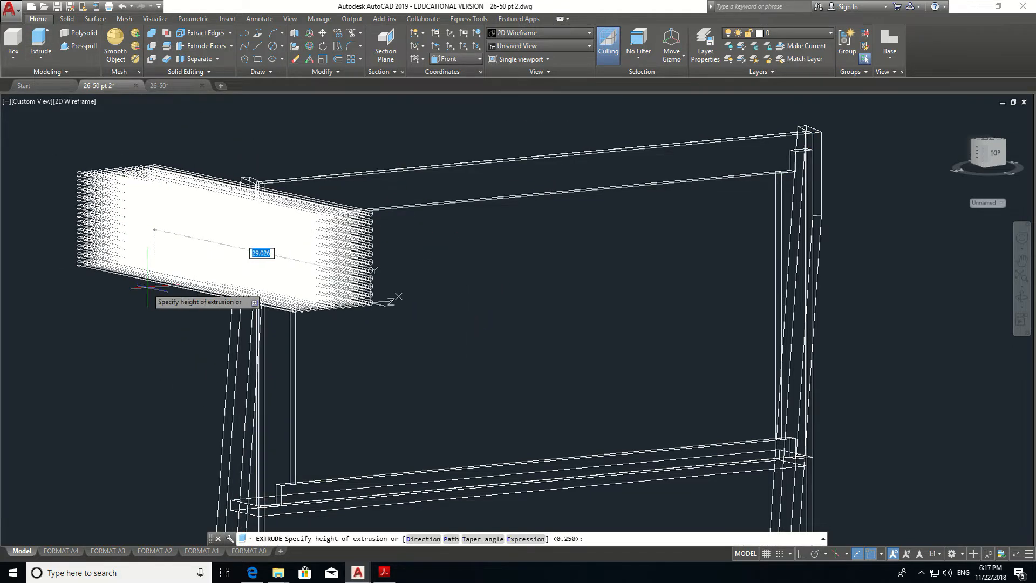
{"action": "key", "text": "Escape"}
{"action": "key", "text": "Escape"}
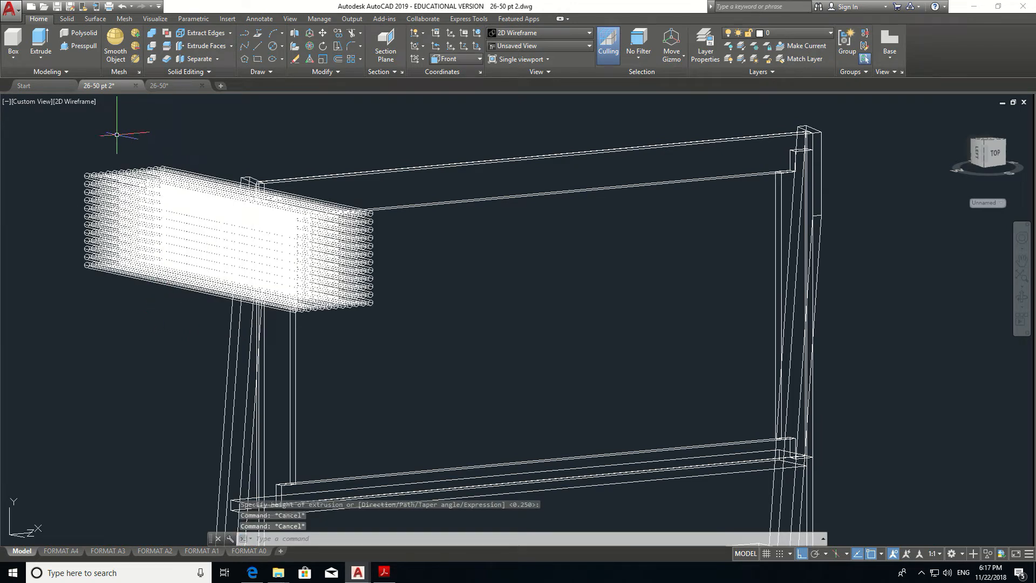
- Display the model in the Conceptual visual style and subtract all the extruded cylinders from the pegboard
{"action": "left_click", "coordinate": [84, 104]}
{"action": "left_click", "coordinate": [148, 141]}
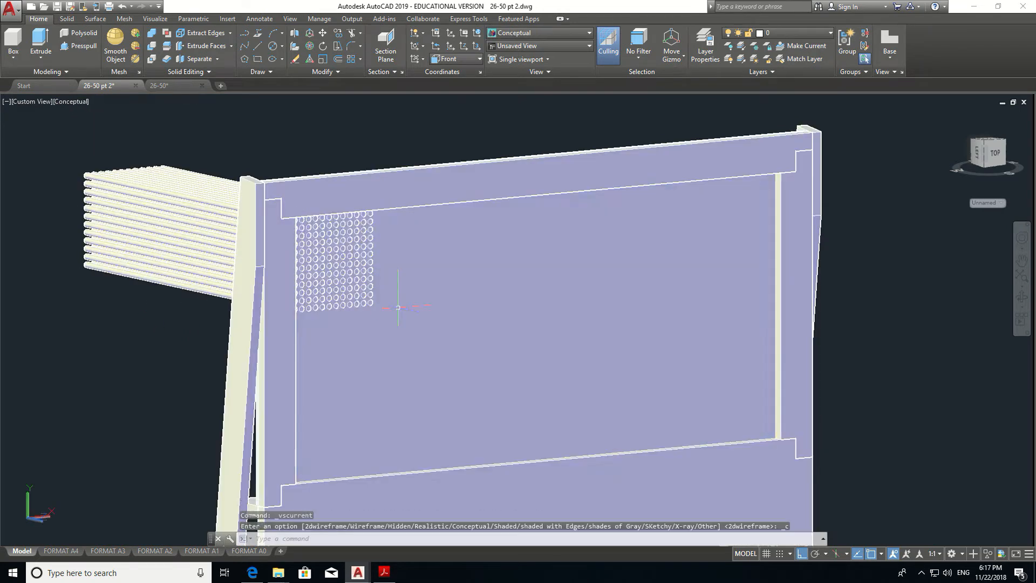
{"action": "left_click", "coordinate": [152, 46]}
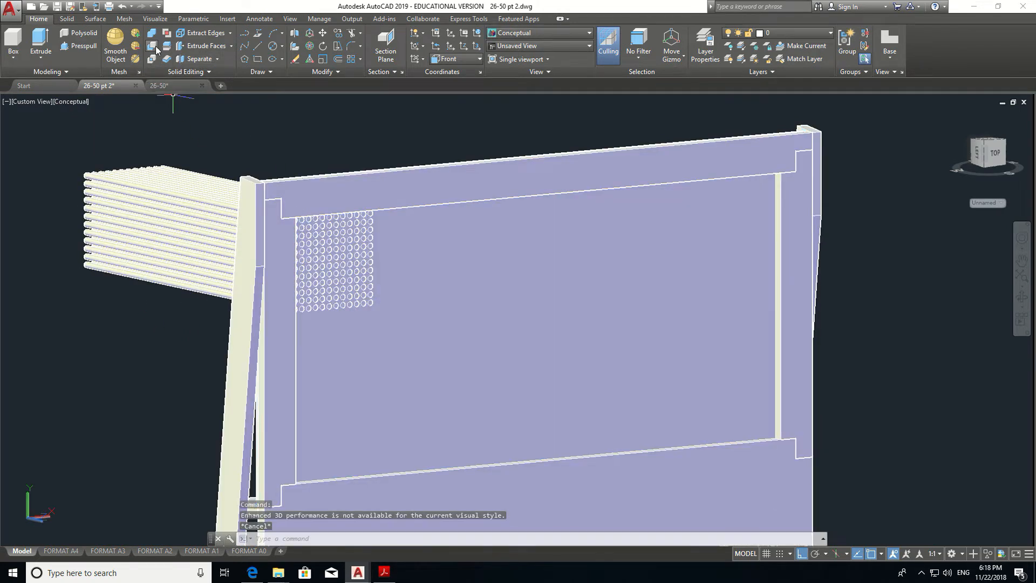
{"action": "left_click", "coordinate": [203, 134]}
{"action": "left_click", "coordinate": [33, 357]}
{"action": "key", "text": "Return"}
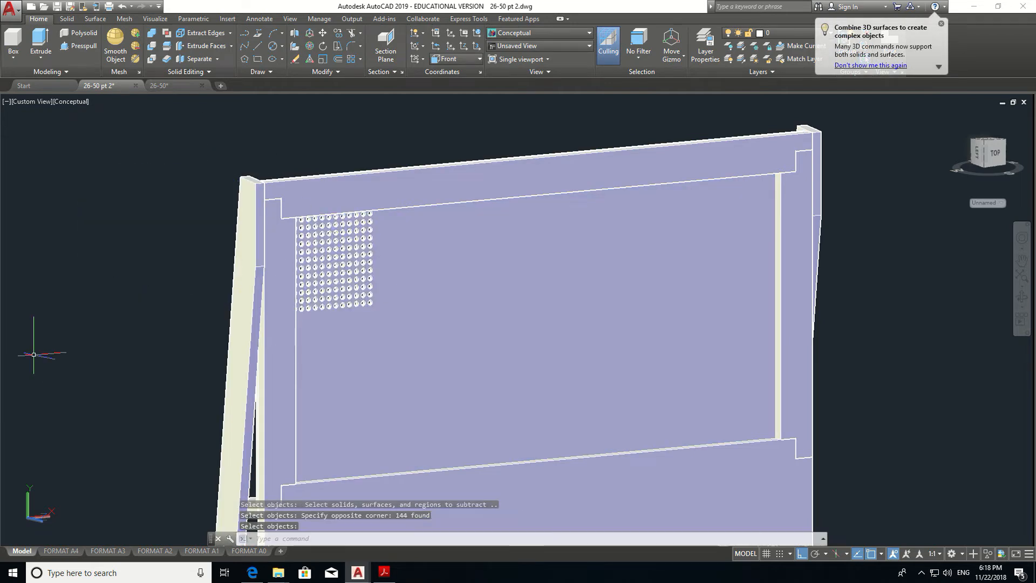
- Switch to Acrobat Reader and examine the Tool Organizer assembly drawing and parts list in Content 3b.pdf, returning to AutoCAD when finished
{"action": "mouse_move", "coordinate": [435, 370]}
{"action": "middle_mouse_down", "text": "shift"}
{"action": "mouse_move", "coordinate": [312, 358]}
{"action": "mouse_move", "coordinate": [321, 388]}
{"action": "mouse_move", "coordinate": [441, 405]}
{"action": "mouse_move", "coordinate": [412, 395]}
{"action": "mouse_move", "coordinate": [384, 564]}
{"action": "middle_mouse_up", "text": "shift"}
{"action": "left_click", "coordinate": [384, 571]}
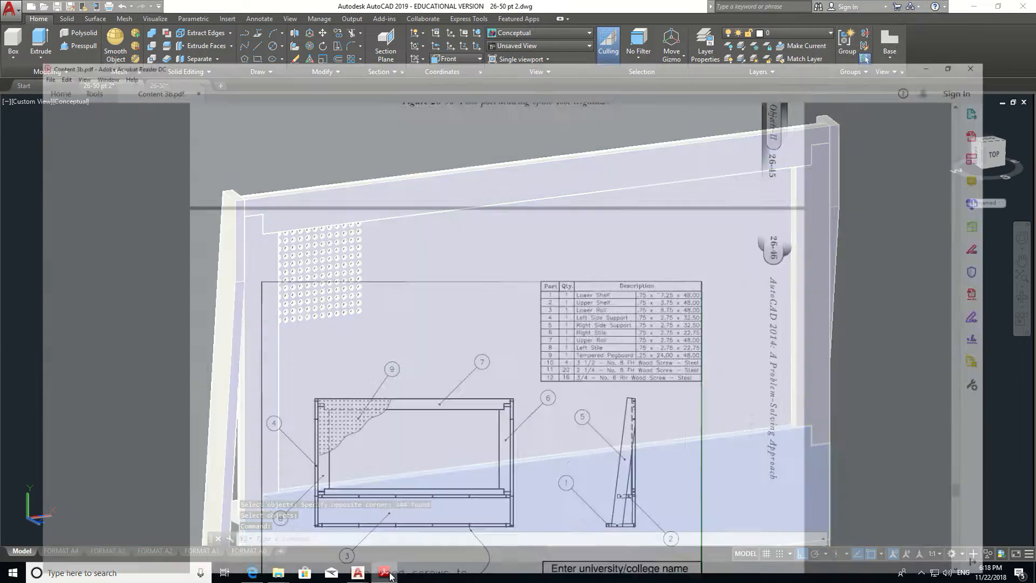
{"action": "scroll", "coordinate": [368, 507], "scroll_direction": "up", "scroll_amount": 5}
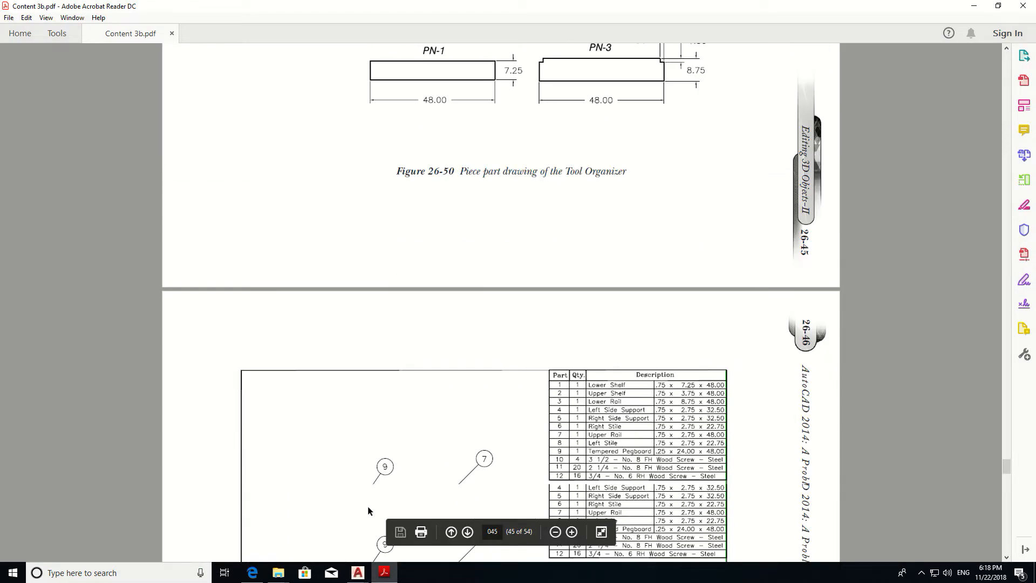
{"action": "scroll", "coordinate": [368, 507], "scroll_direction": "down", "scroll_amount": 7}
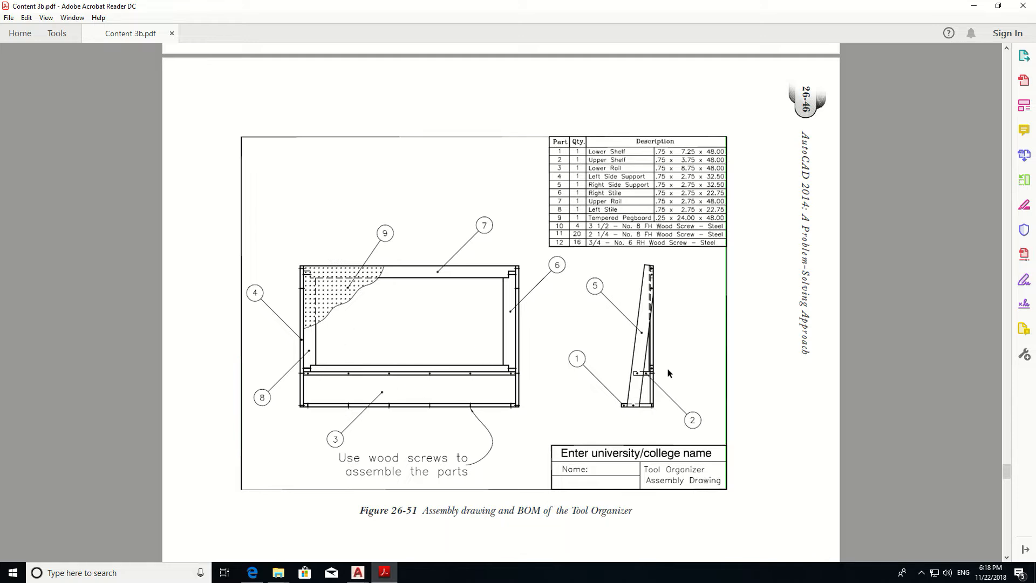
{"action": "left_click", "coordinate": [974, 6]}
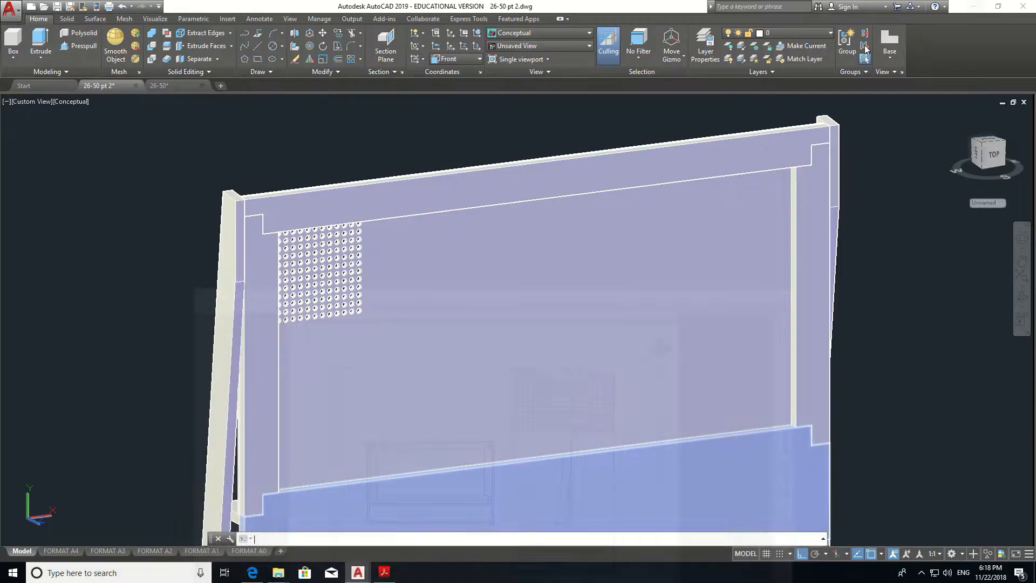
{"action": "key", "text": "Escape"}
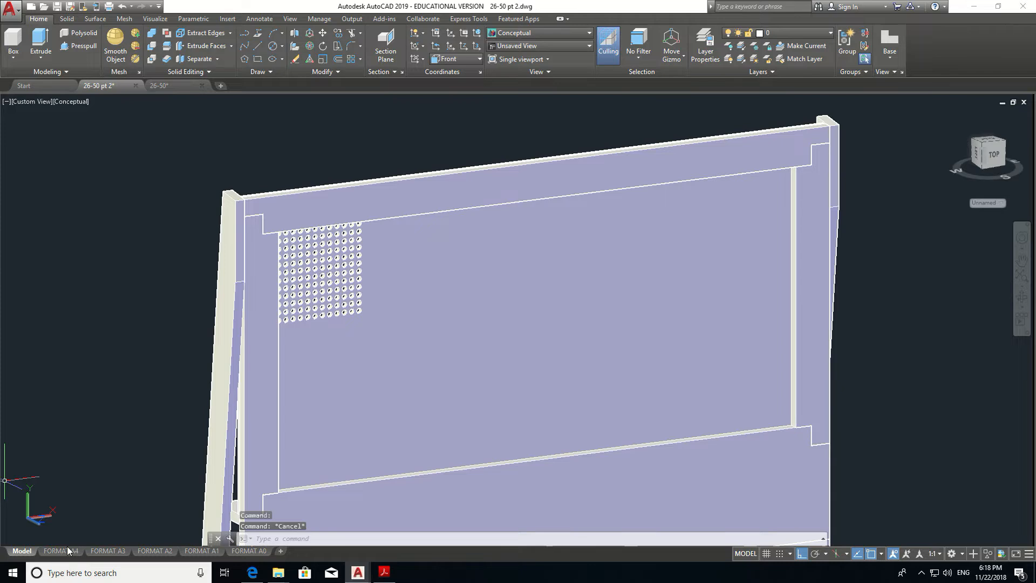
- Create a copy of the FORMAT A4 layout placed before the original, and open the copy
{"action": "left_click", "coordinate": [62, 550]}
{"action": "right_click", "coordinate": [64, 551]}
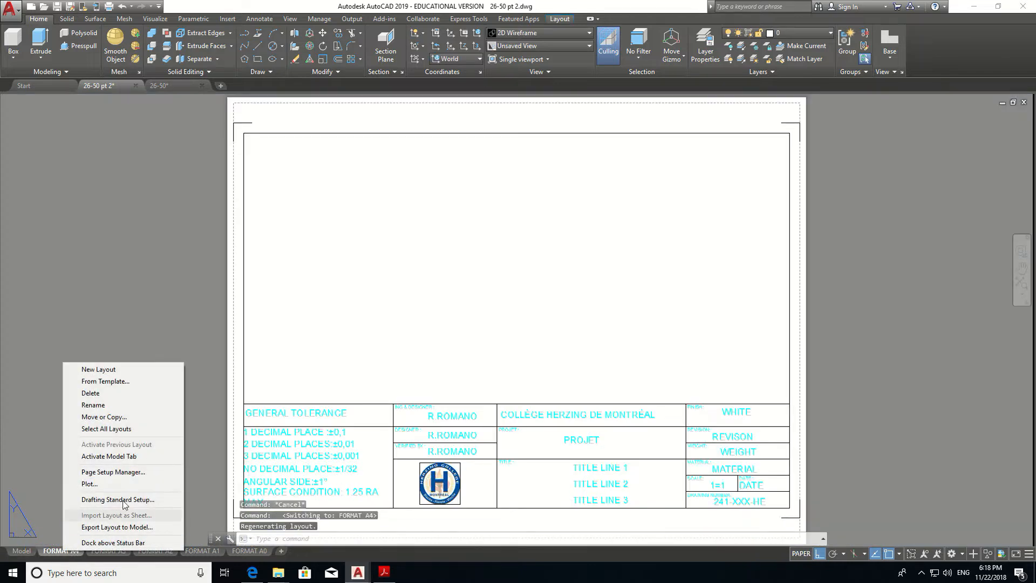
{"action": "left_click", "coordinate": [135, 417]}
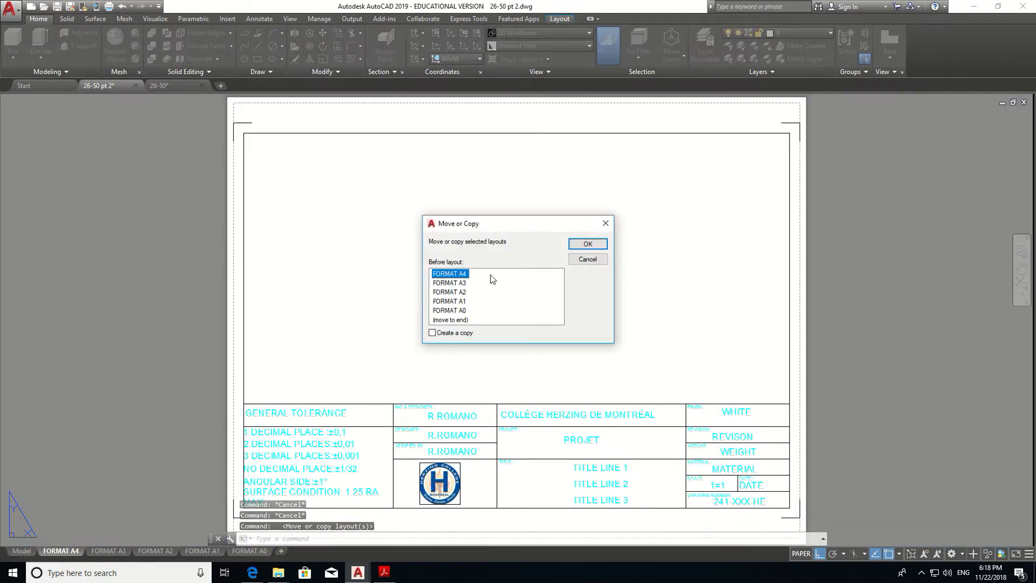
{"action": "left_click", "coordinate": [580, 246]}
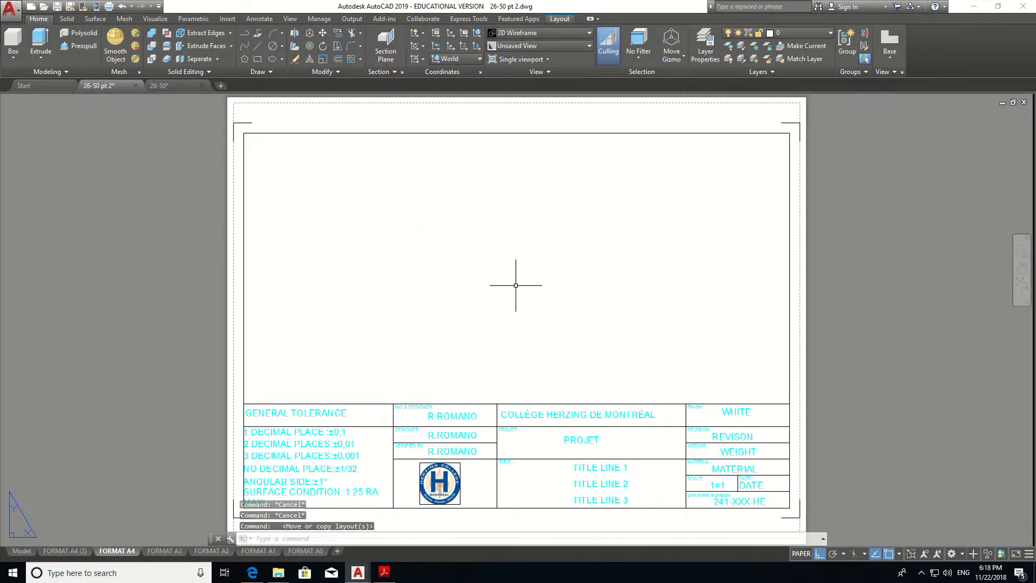
{"action": "left_click", "coordinate": [66, 551]}
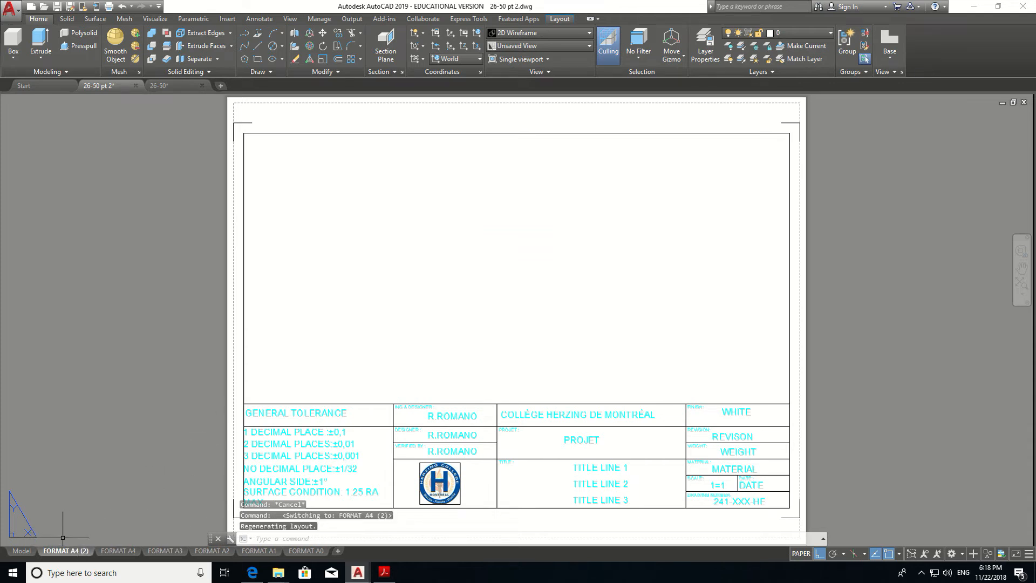
{"action": "scroll", "coordinate": [441, 250], "scroll_direction": "down", "scroll_amount": 2}
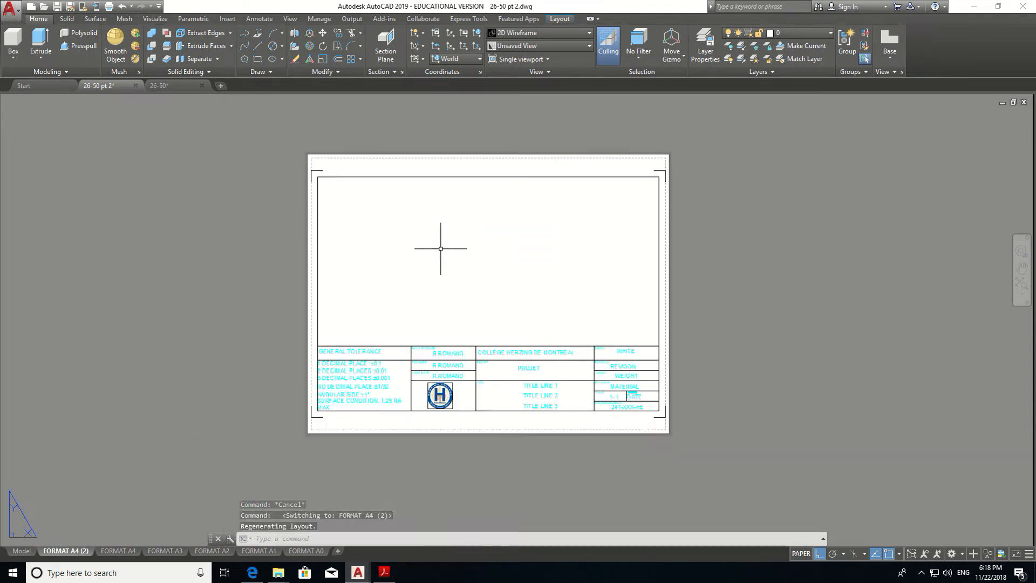
{"action": "scroll", "coordinate": [467, 213], "scroll_direction": "up", "scroll_amount": 2}
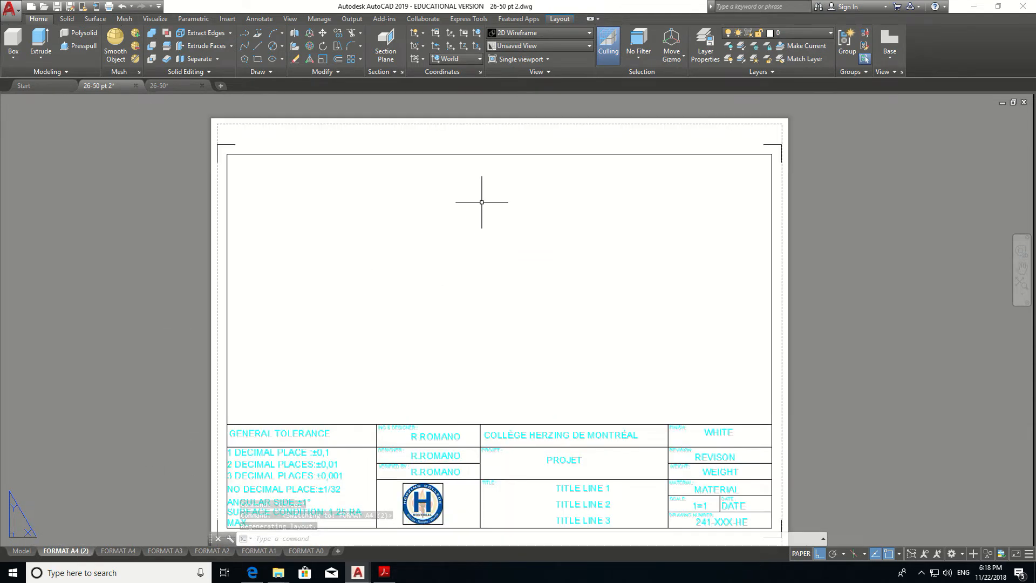
- Create a 1:1 front base view of the model above the title block, with a projected side view to its right
{"action": "left_click", "coordinate": [561, 19]}
{"action": "left_click", "coordinate": [158, 50]}
{"action": "left_click", "coordinate": [173, 73]}
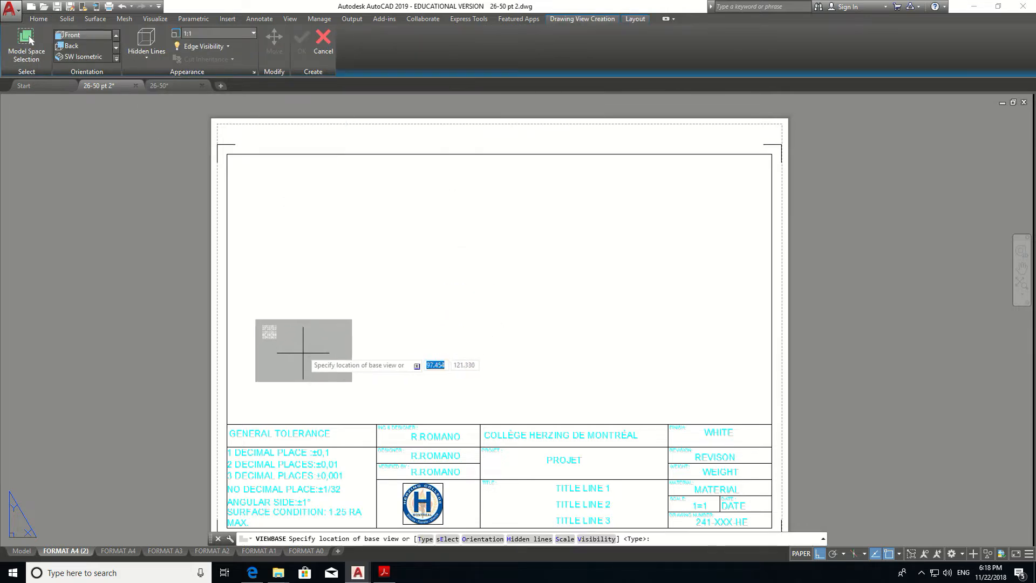
{"action": "left_click", "coordinate": [341, 358]}
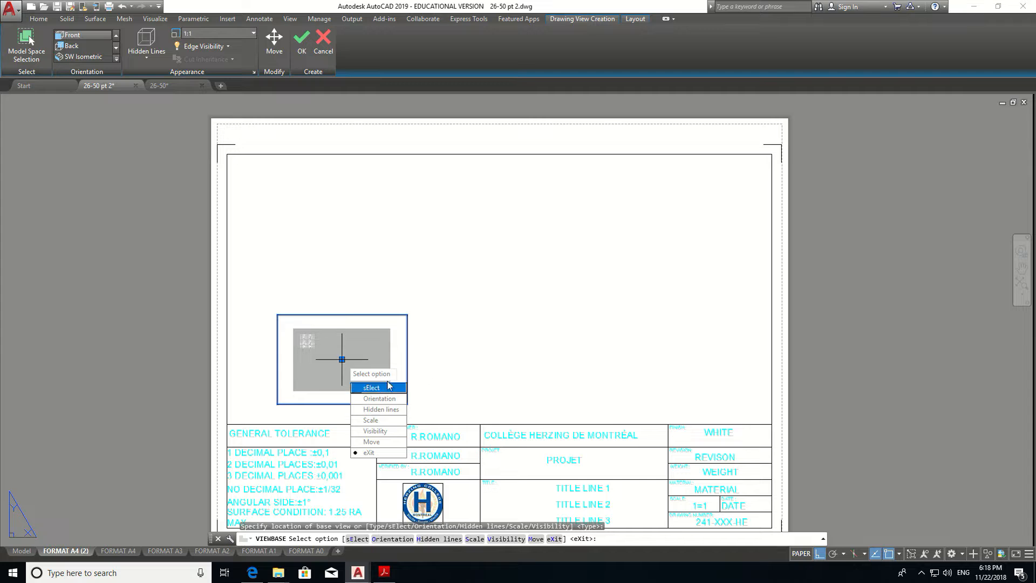
{"action": "key", "text": "Return"}
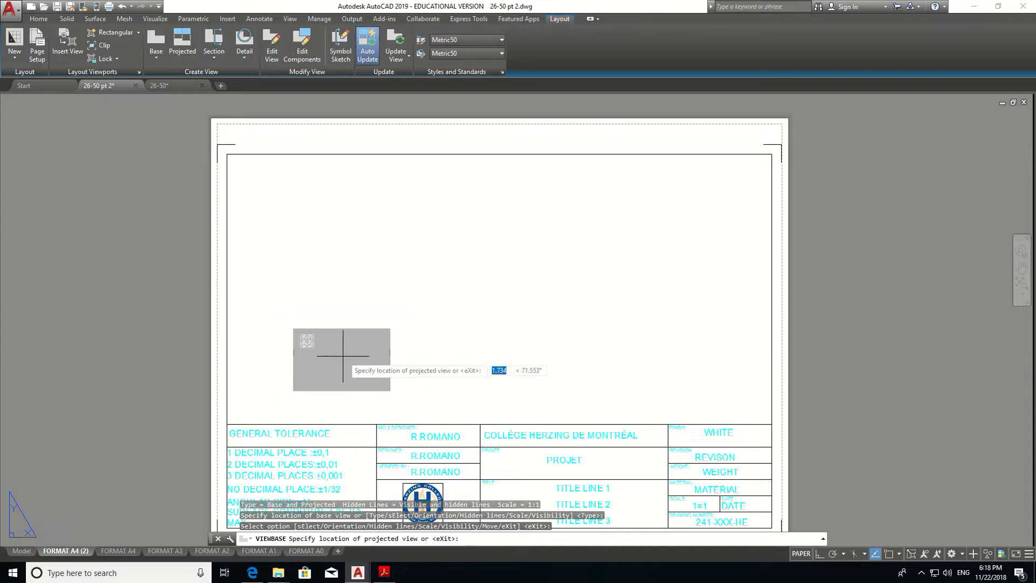
{"action": "left_click", "coordinate": [546, 366]}
{"action": "key", "text": "Return"}
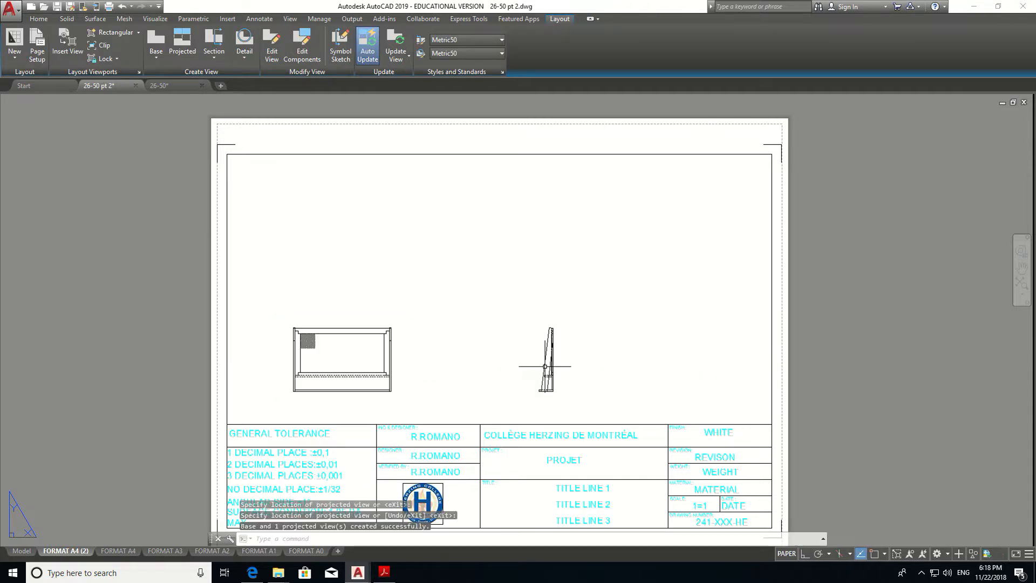
- Set the scale of the front base view to 1:2
{"action": "scroll", "coordinate": [407, 374], "scroll_direction": "up", "scroll_amount": 5}
{"action": "scroll", "coordinate": [269, 314], "scroll_direction": "down", "scroll_amount": 5}
{"action": "key", "text": "Escape"}
{"action": "left_click", "coordinate": [292, 322]}
{"action": "scroll", "coordinate": [274, 324], "scroll_direction": "up", "scroll_amount": 2}
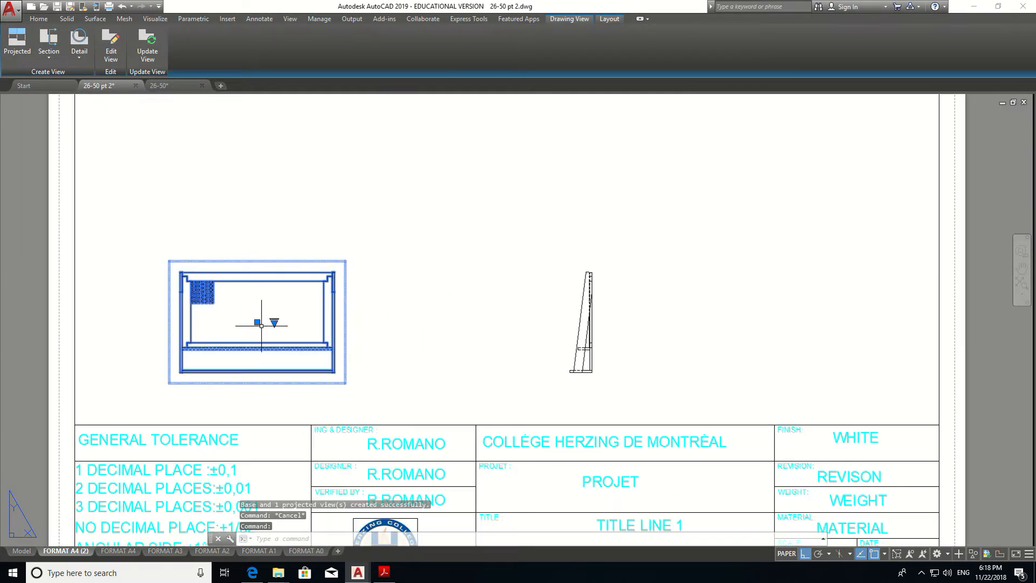
{"action": "left_click", "coordinate": [274, 322]}
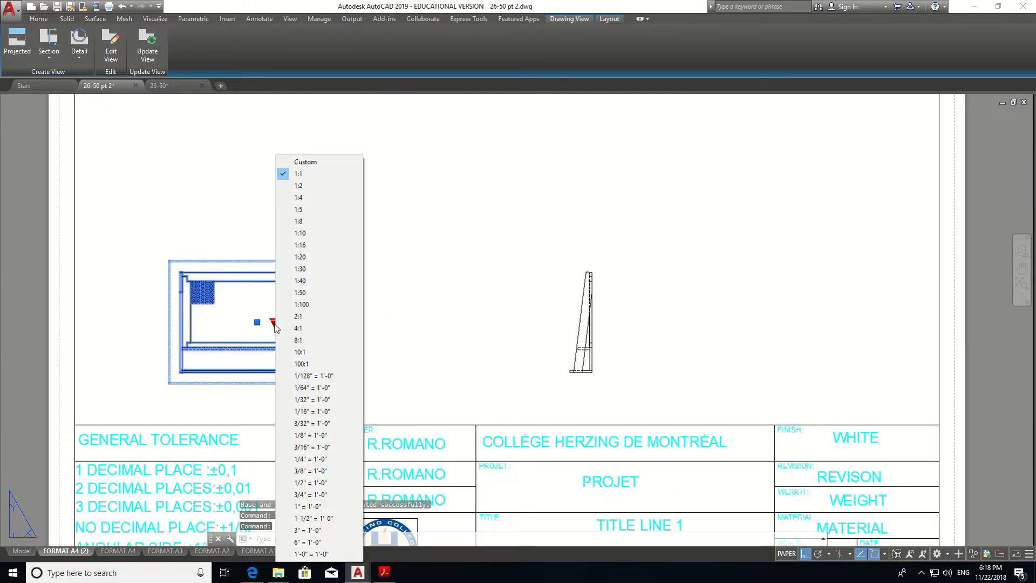
{"action": "left_click", "coordinate": [332, 186]}
- Set the scale of the front base view to 2:1
{"action": "left_click", "coordinate": [268, 322]}
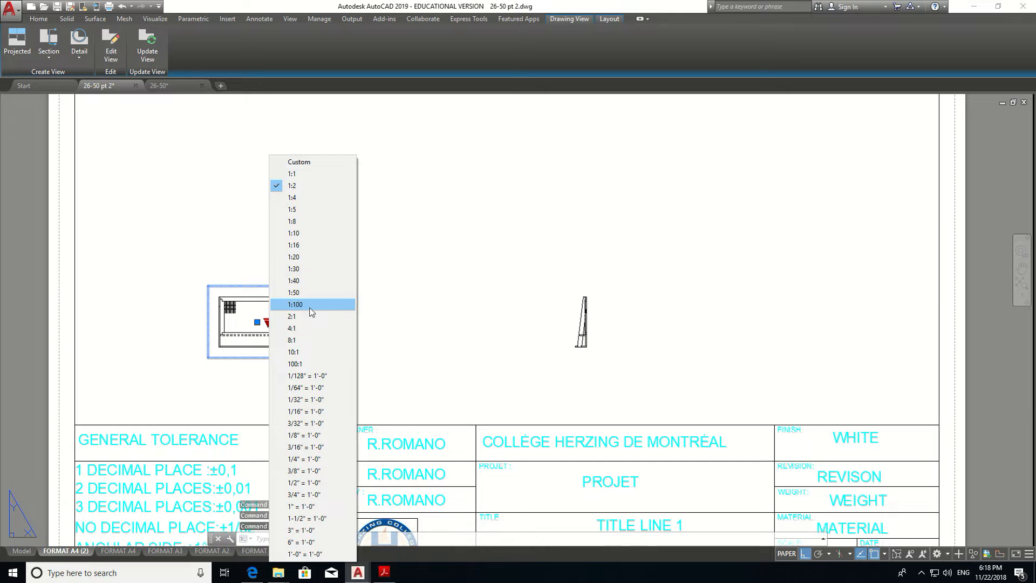
{"action": "left_click", "coordinate": [345, 304]}
{"action": "scroll", "coordinate": [301, 312], "scroll_direction": "down", "scroll_amount": 2}
{"action": "scroll", "coordinate": [470, 276], "scroll_direction": "up", "scroll_amount": 2}
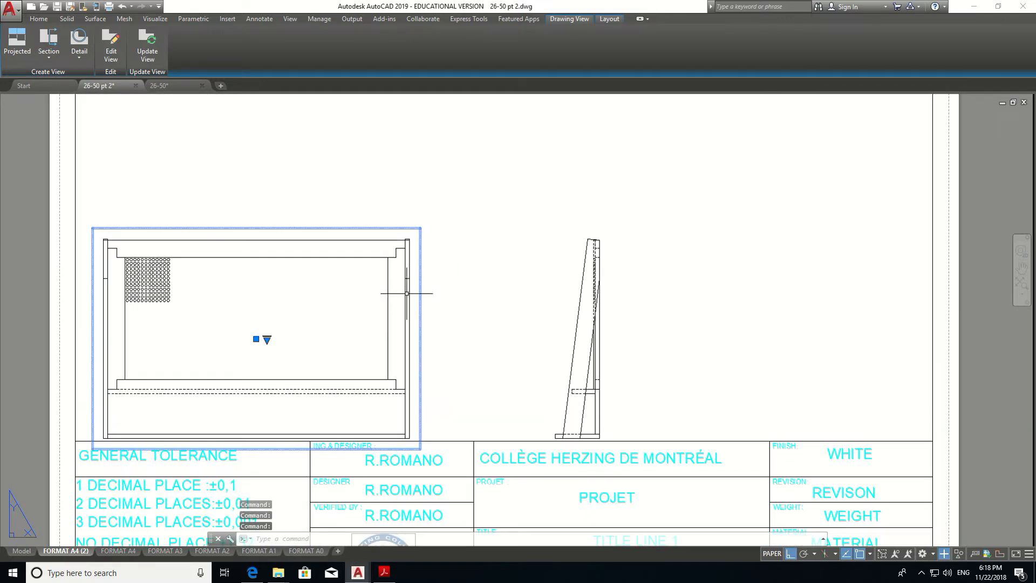
{"action": "key", "text": "Escape"}
{"action": "key", "text": "Escape"}
- Move the front view up and to the right so it clears the title block and the sheet border
{"action": "scroll", "coordinate": [483, 277], "scroll_direction": "down", "scroll_amount": 2}
{"action": "left_click", "coordinate": [435, 271]}
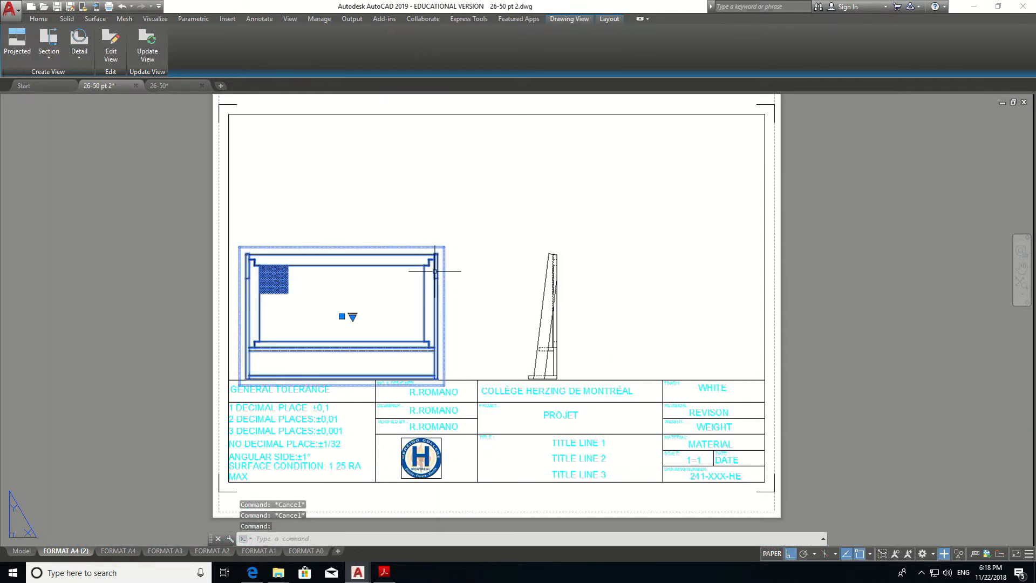
{"action": "left_click_drag", "start_coordinate": [413, 283], "coordinate": [432, 231]}
{"action": "key", "text": "Escape"}
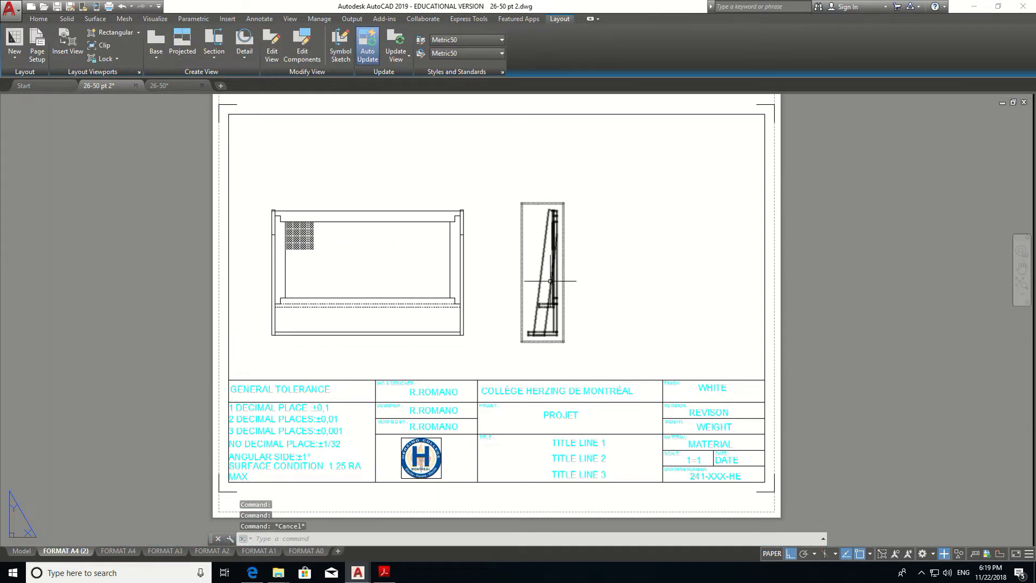
{"action": "left_click", "coordinate": [543, 272]}
{"action": "left_click", "coordinate": [543, 272]}
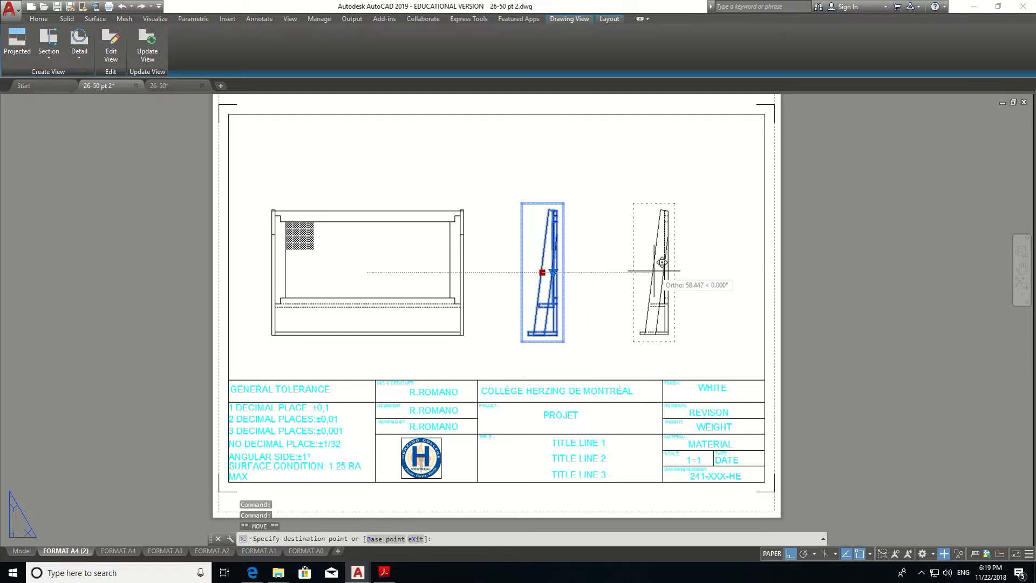
{"action": "key", "text": "Escape"}
{"action": "key", "text": "Escape"}
- Move the front view straight down so it sits just above the title block
{"action": "left_click", "coordinate": [463, 264]}
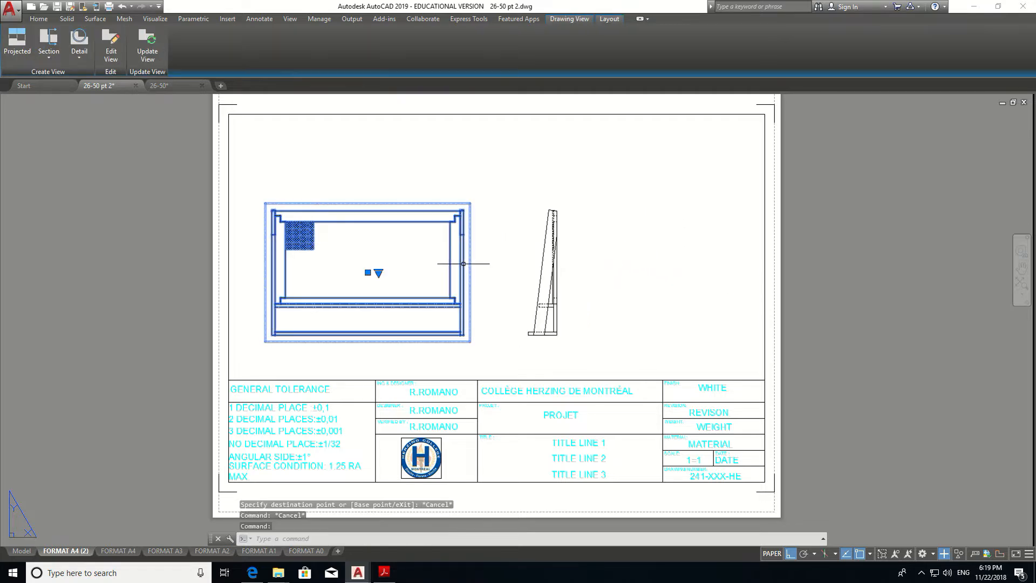
{"action": "left_click", "coordinate": [368, 272]}
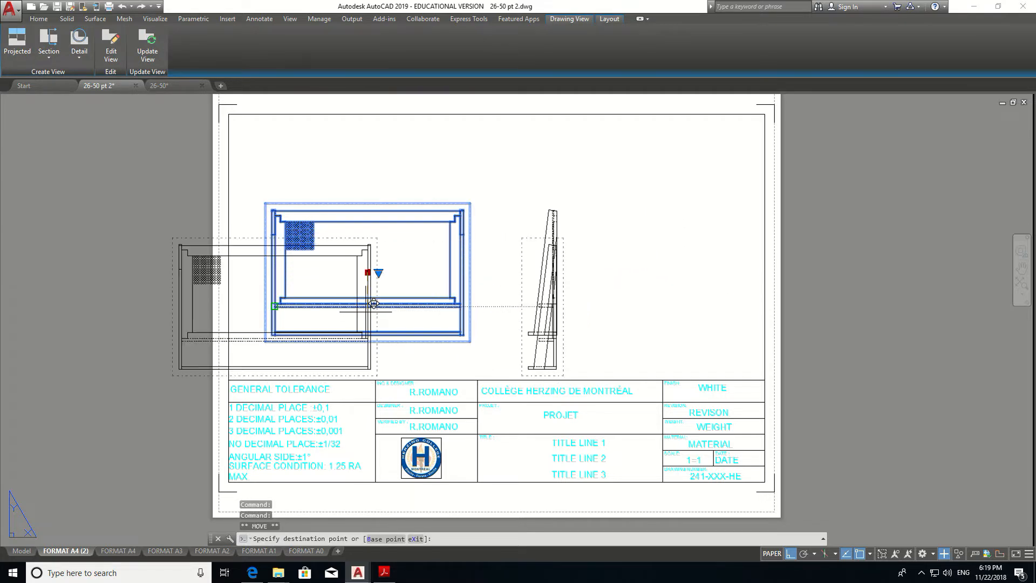
{"action": "right_click", "coordinate": [366, 314], "text": "shift"}
{"action": "left_click", "coordinate": [391, 288]}
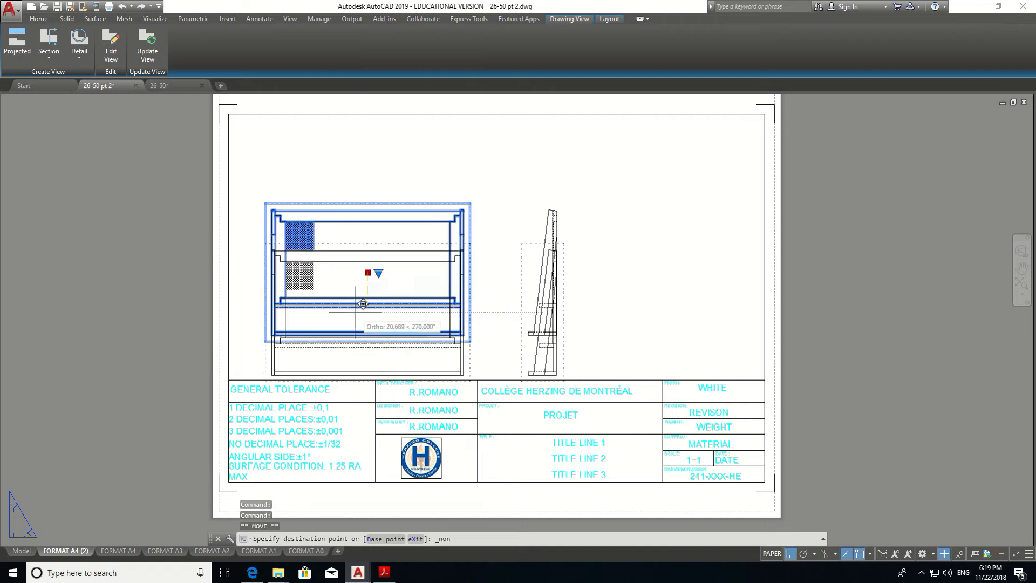
{"action": "right_click", "coordinate": [371, 289], "text": "shift"}
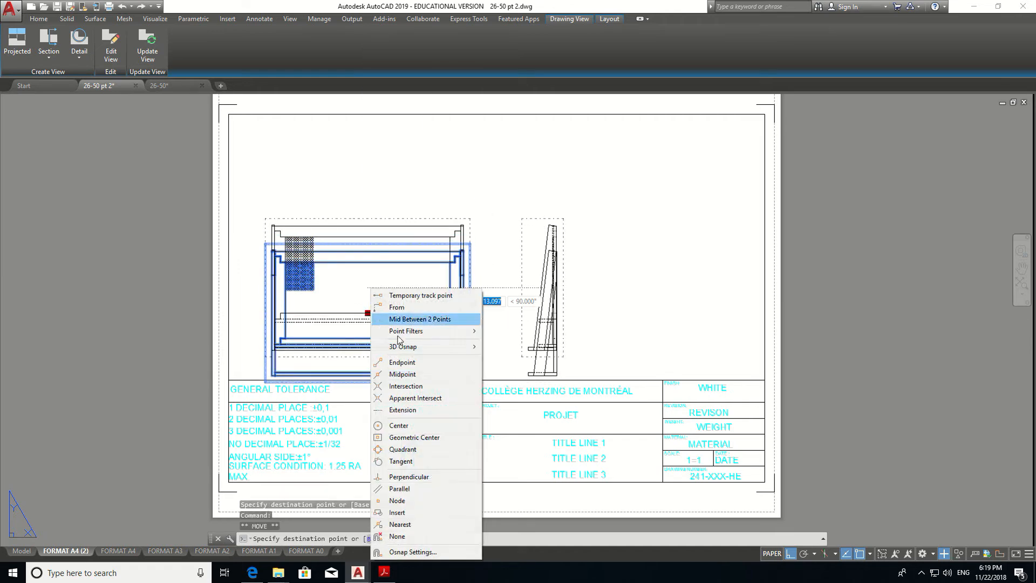
{"action": "left_click", "coordinate": [389, 537]}
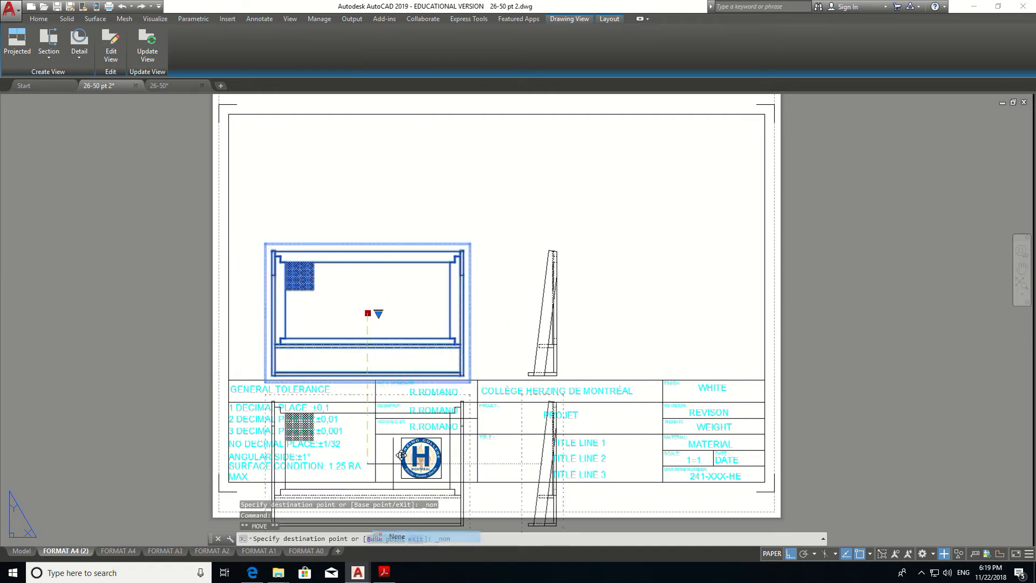
{"action": "left_click", "coordinate": [369, 304]}
- Move the projected side view horizontally to the right, farther away from the front view
{"action": "left_click", "coordinate": [551, 302]}
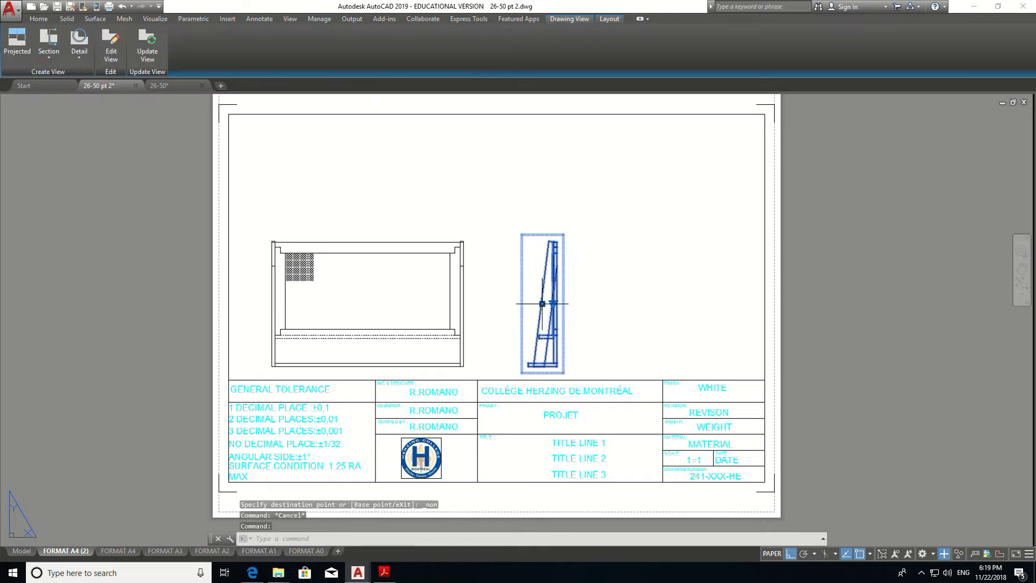
{"action": "left_click", "coordinate": [542, 304]}
{"action": "right_click", "coordinate": [643, 317], "text": "shift"}
{"action": "left_click", "coordinate": [646, 287]}
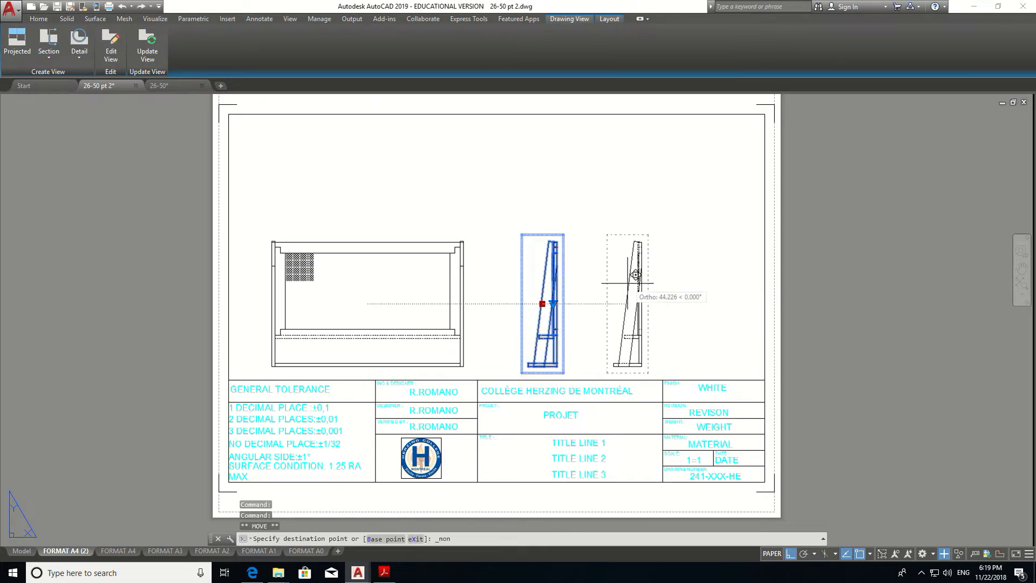
{"action": "left_click", "coordinate": [629, 291]}
{"action": "key", "text": "Escape"}
{"action": "key", "text": "Escape"}
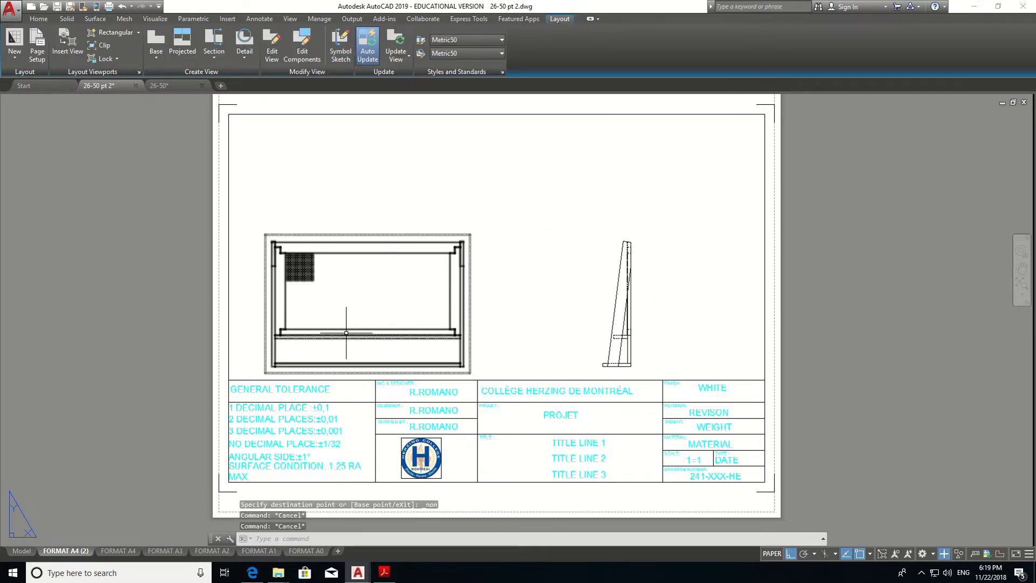
- Check the Figure 26-51 assembly drawing and BOM in the Acrobat Reader PDF, and return to the AutoCAD layout
{"action": "left_click", "coordinate": [390, 576]}
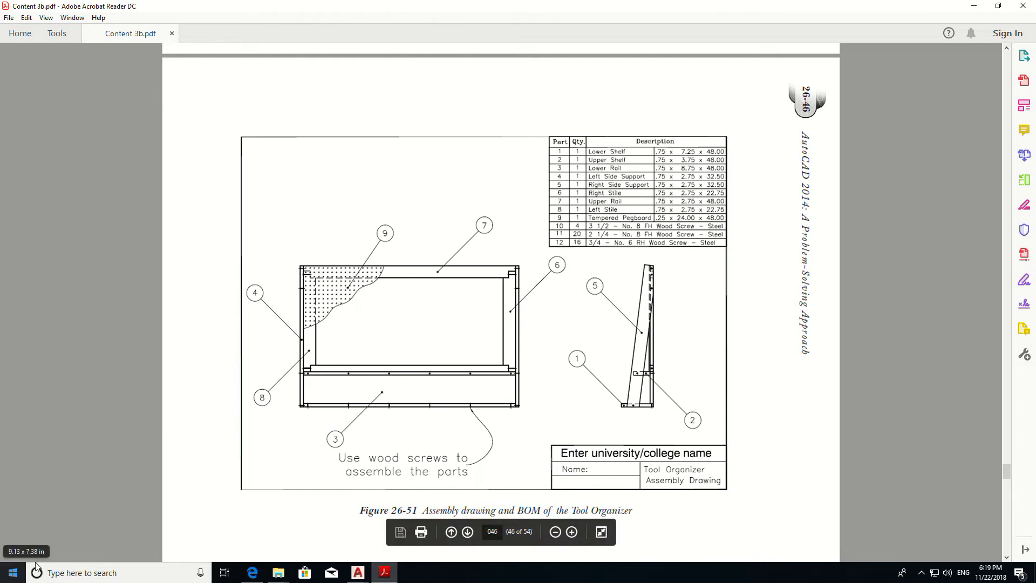
{"action": "mouse_move", "coordinate": [359, 574]}
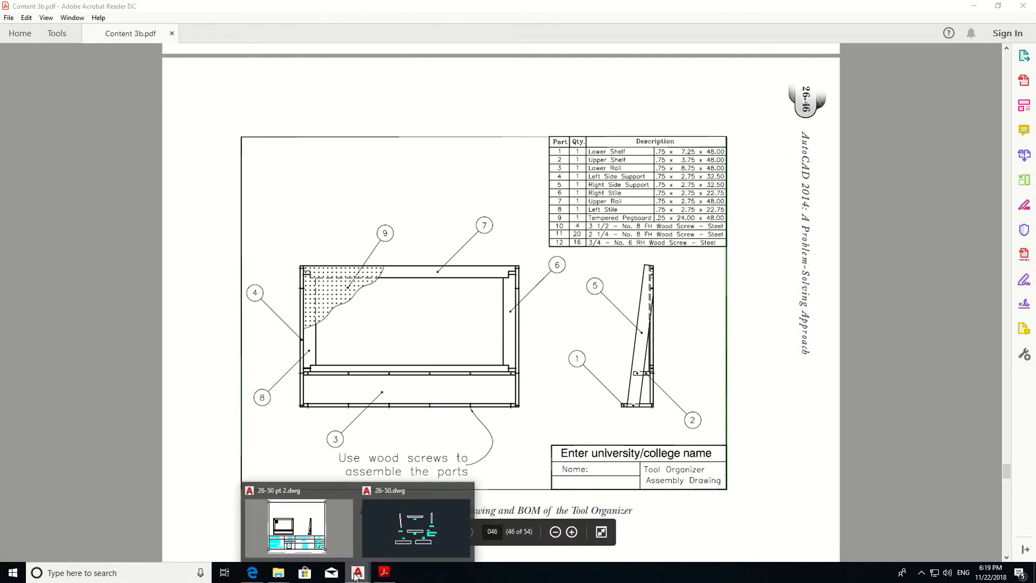
{"action": "left_click", "coordinate": [366, 540]}
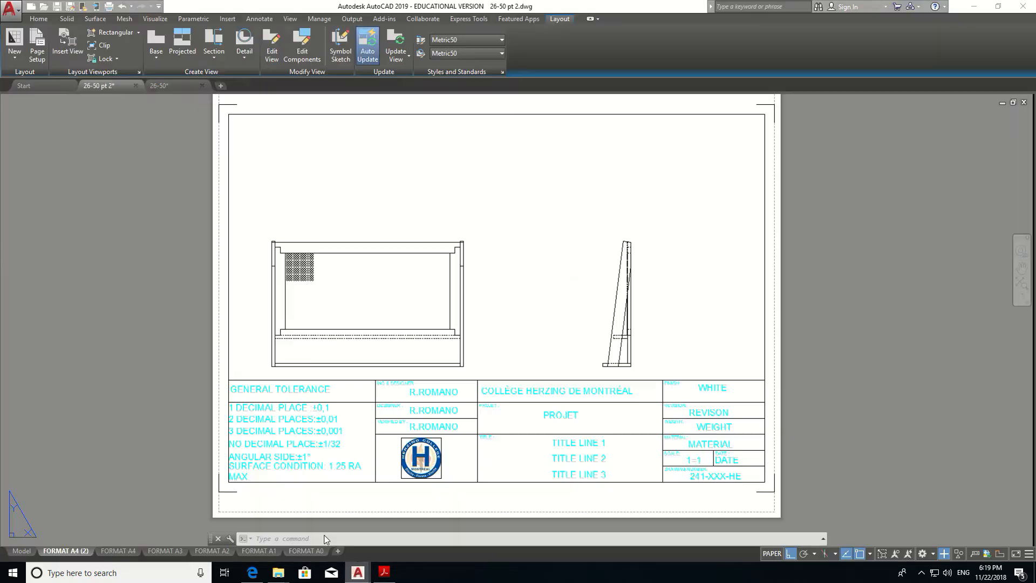
{"action": "left_click", "coordinate": [227, 19]}
{"action": "left_click", "coordinate": [258, 20]}
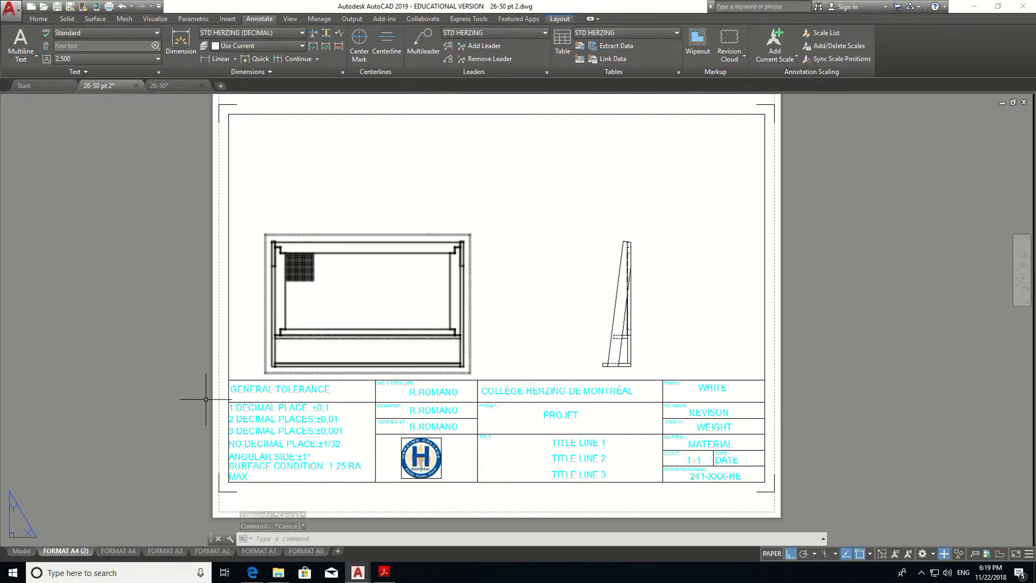
- Switch to Excel 2016 and open a blank workbook
{"action": "left_click", "coordinate": [12, 573]}
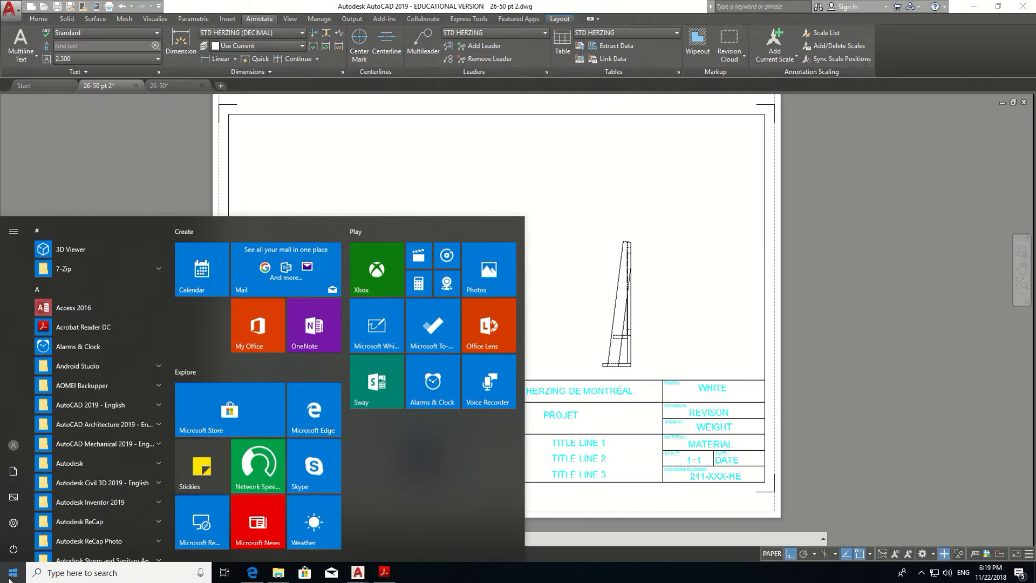
{"action": "type", "text": "excel"}
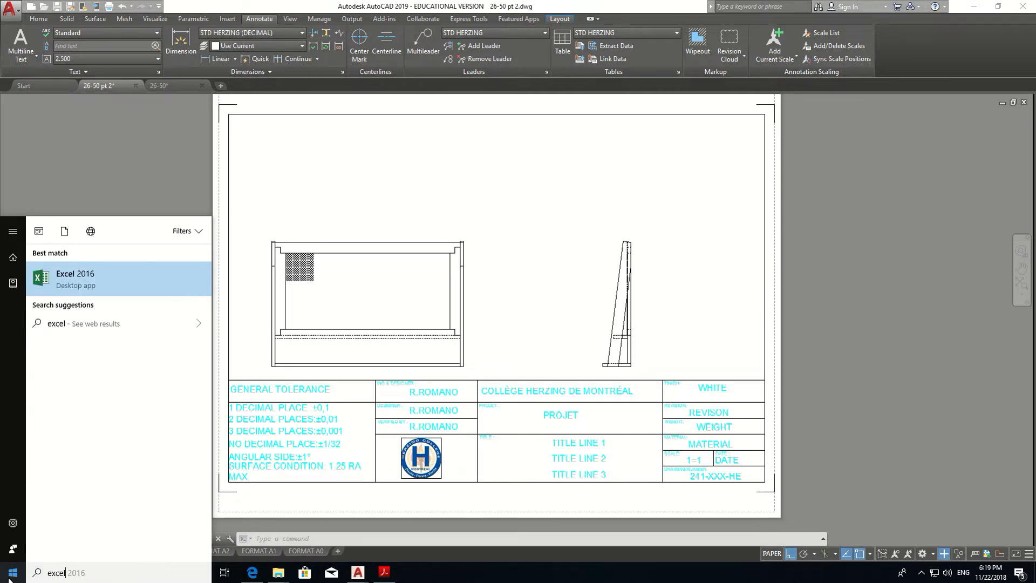
{"action": "left_click", "coordinate": [106, 282]}
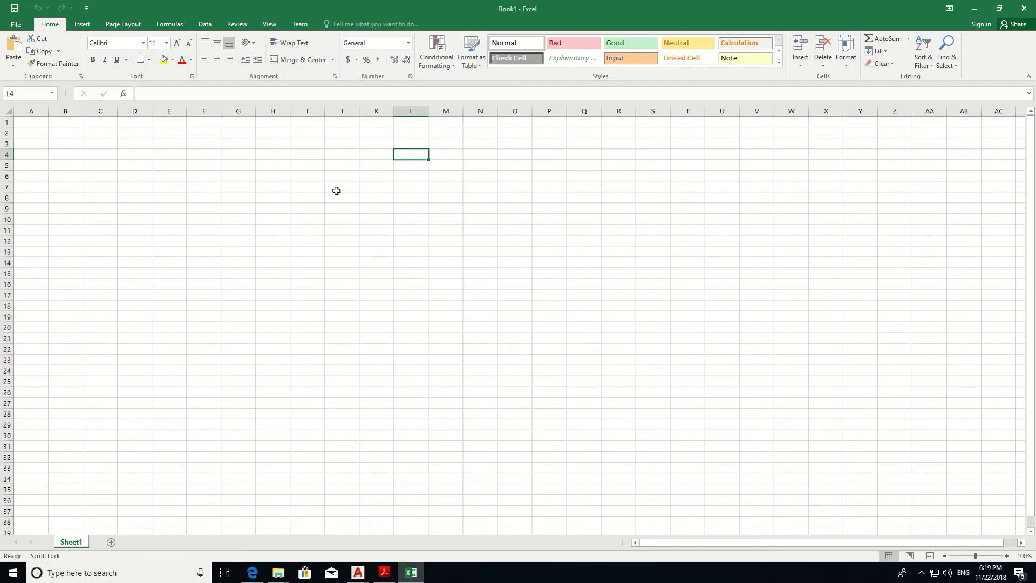
- Arrange the workbook and Content 3b.pdf side by side, with the PDF zoomed in on the bill of materials table
{"action": "left_click_drag", "start_coordinate": [353, 4], "coordinate": [1035, 89]}
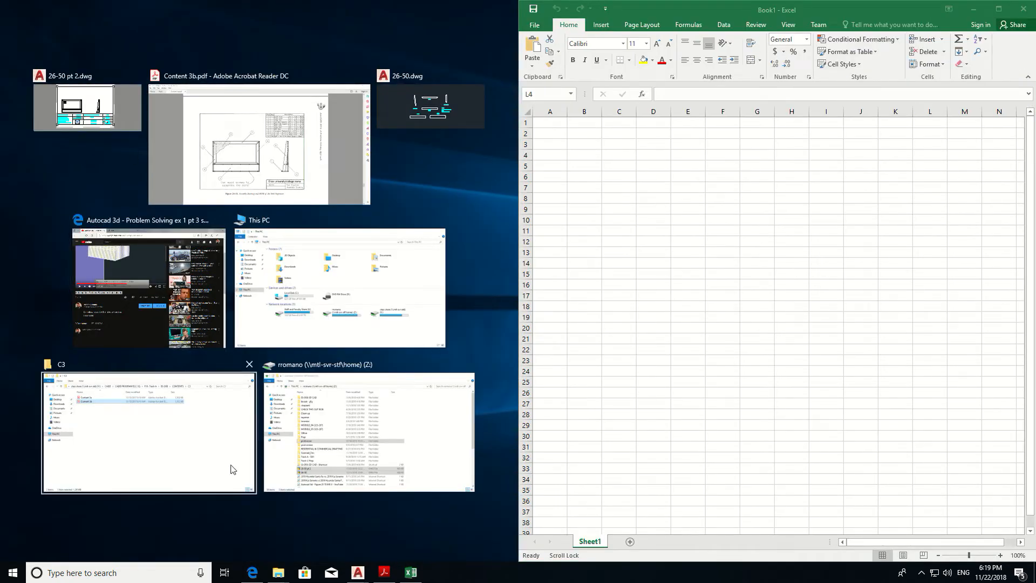
{"action": "left_click", "coordinate": [280, 140]}
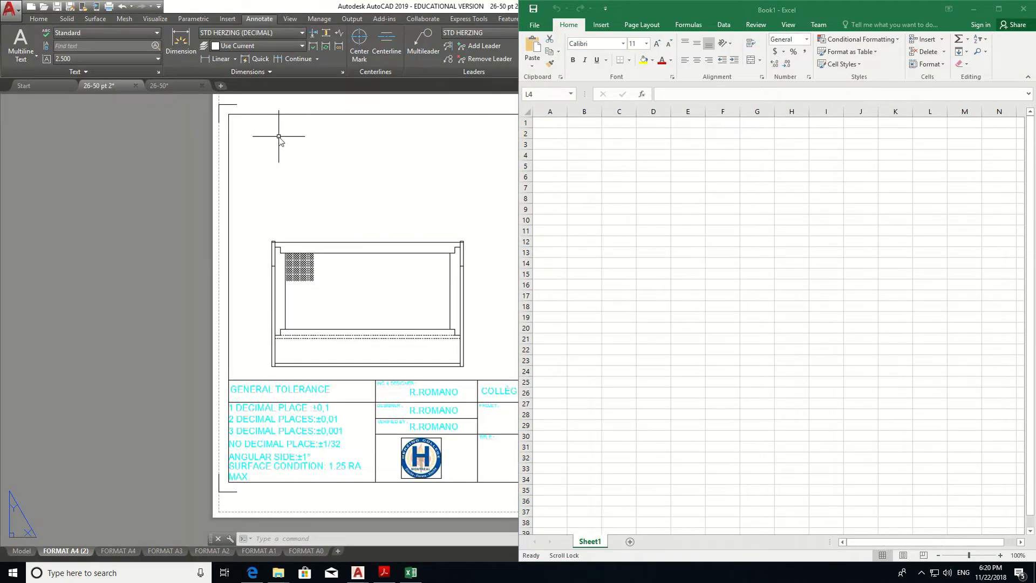
{"action": "left_click_drag", "start_coordinate": [250, 559], "coordinate": [366, 557]}
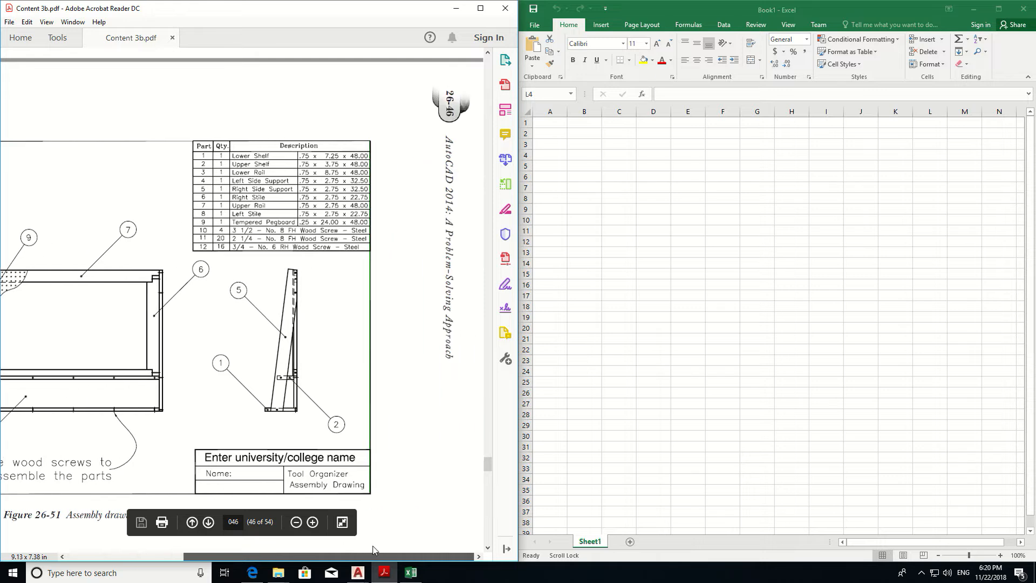
{"action": "scroll", "coordinate": [360, 429], "scroll_direction": "up", "scroll_amount": 3, "text": "ctrl"}
{"action": "scroll", "coordinate": [360, 428], "scroll_direction": "up", "scroll_amount": 2, "text": "ctrl"}
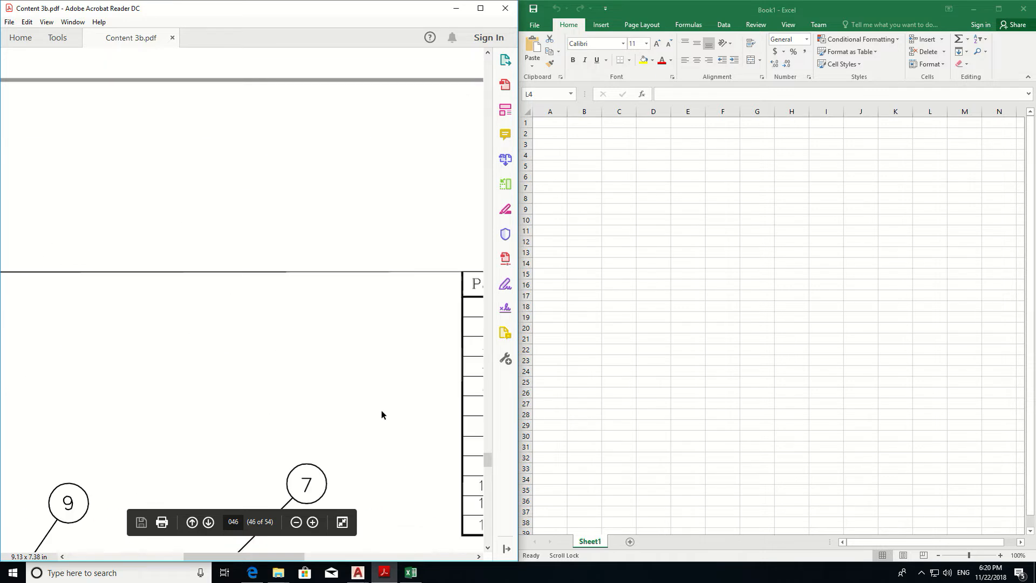
{"action": "left_click", "coordinate": [346, 557]}
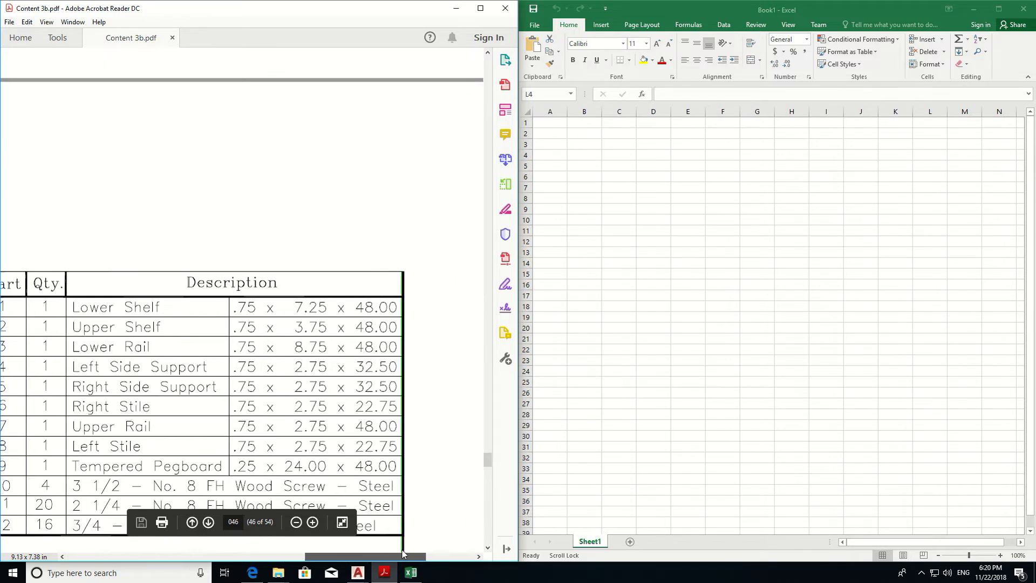
{"action": "scroll", "coordinate": [398, 547], "scroll_direction": "down", "scroll_amount": 2, "text": "ctrl"}
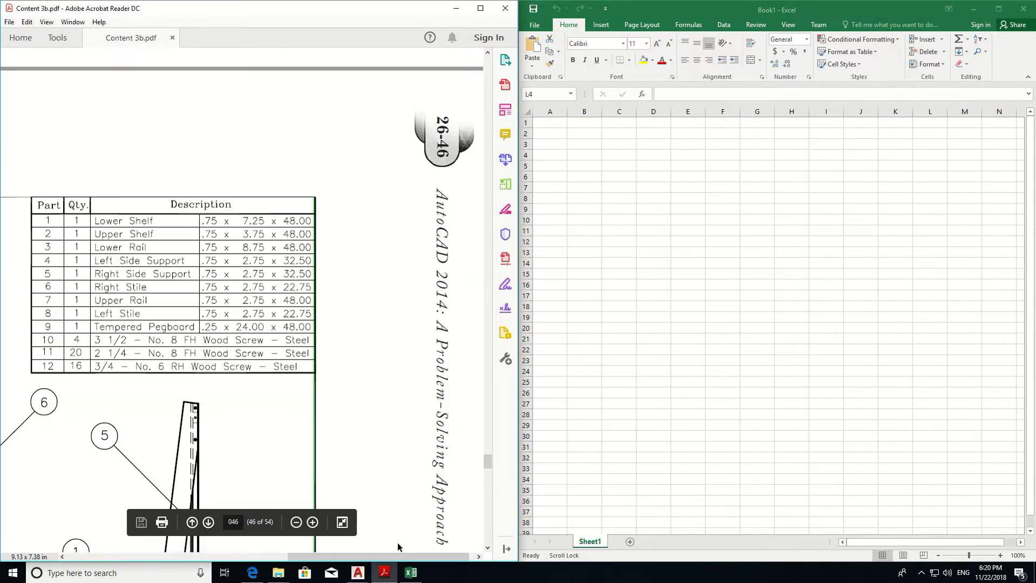
- Enter the column headers PART, QTY. and DESCRIPTION in cells A1, B1 and C1
{"action": "left_click", "coordinate": [549, 124]}
{"action": "left_click", "coordinate": [546, 124]}
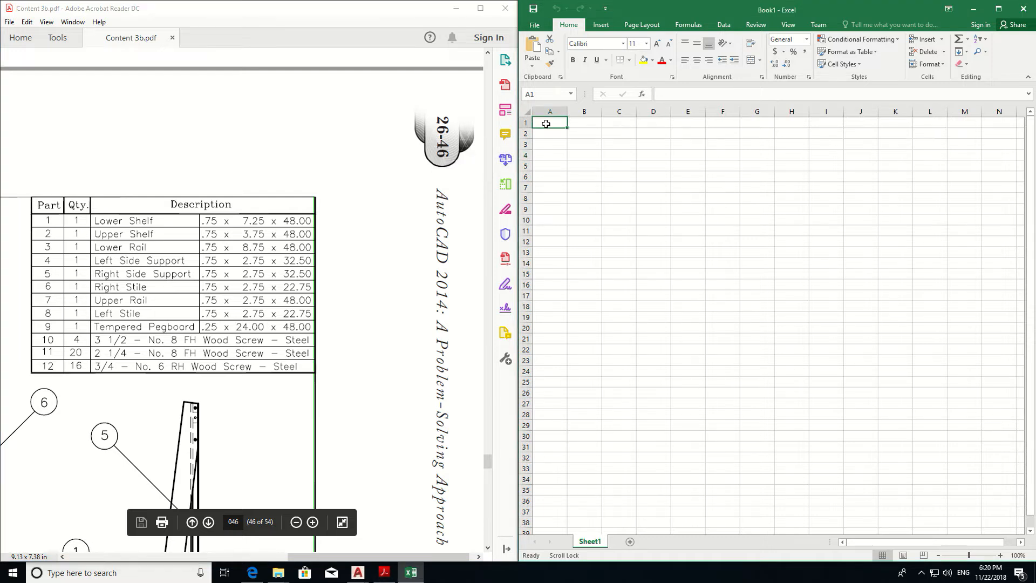
{"action": "type", "text": "PART"}
{"action": "scroll", "coordinate": [546, 123], "scroll_direction": "right", "scroll_amount": 1}
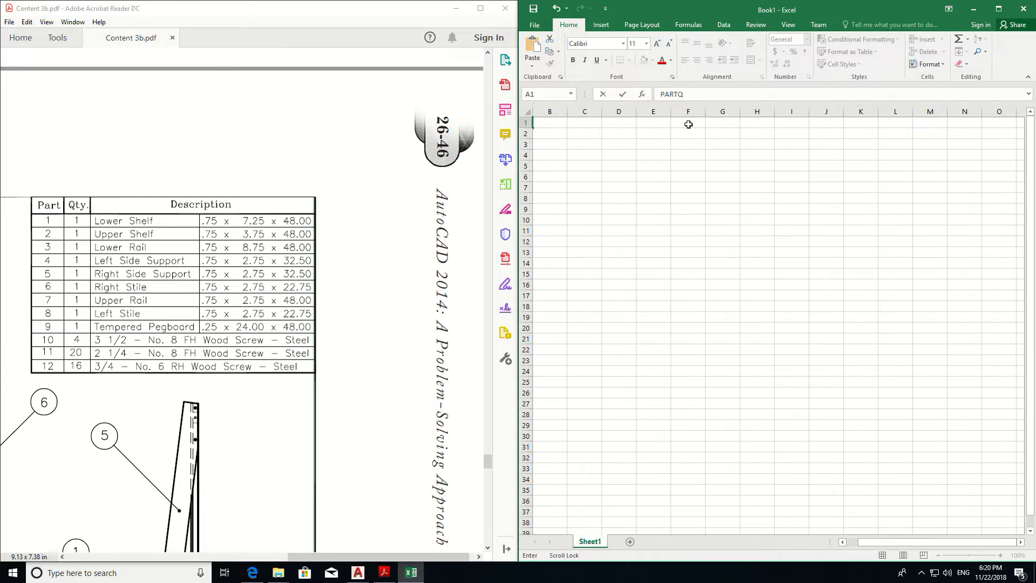
{"action": "left_click_drag", "start_coordinate": [937, 543], "coordinate": [923, 542]}
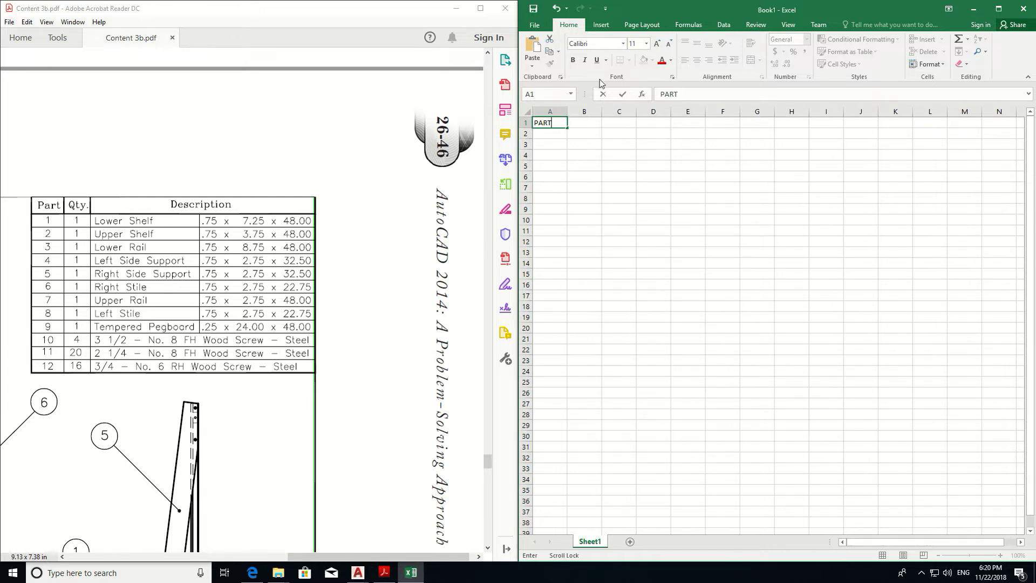
{"action": "left_click", "coordinate": [582, 124]}
{"action": "type", "text": "QTY."}
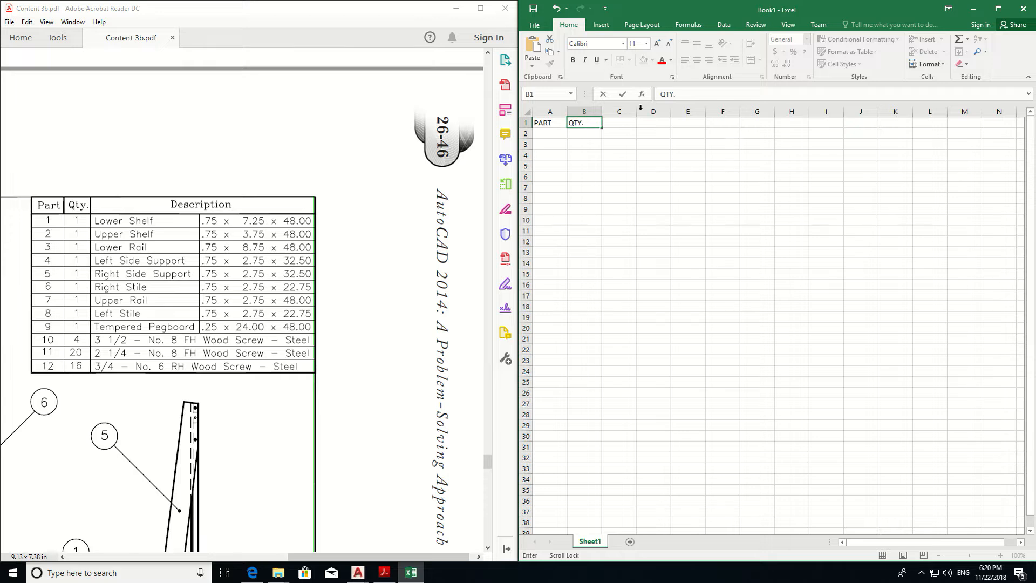
{"action": "left_click", "coordinate": [619, 129]}
{"action": "type", "text": "DESCRIPTION"}
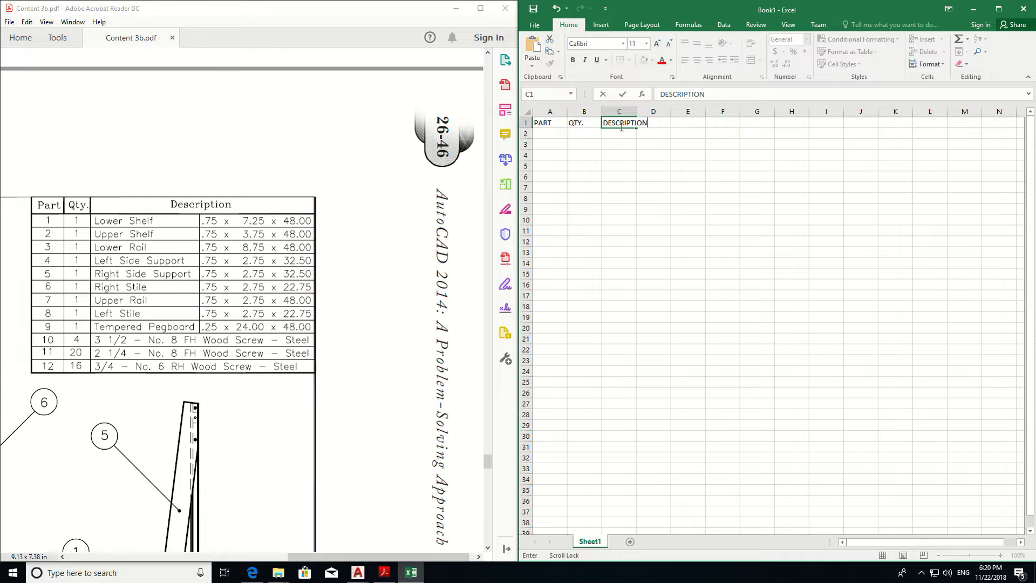
{"action": "left_click", "coordinate": [673, 176]}
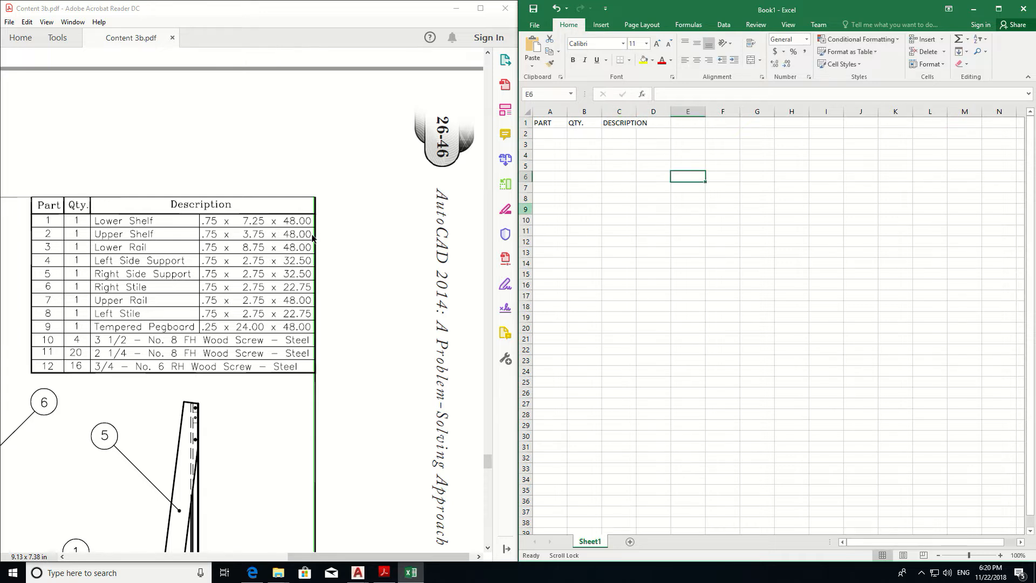
- Merge and center the DESCRIPTION header across cells C1 and D1
{"action": "left_click", "coordinate": [653, 134]}
{"action": "left_click_drag", "start_coordinate": [615, 123], "coordinate": [663, 122]}
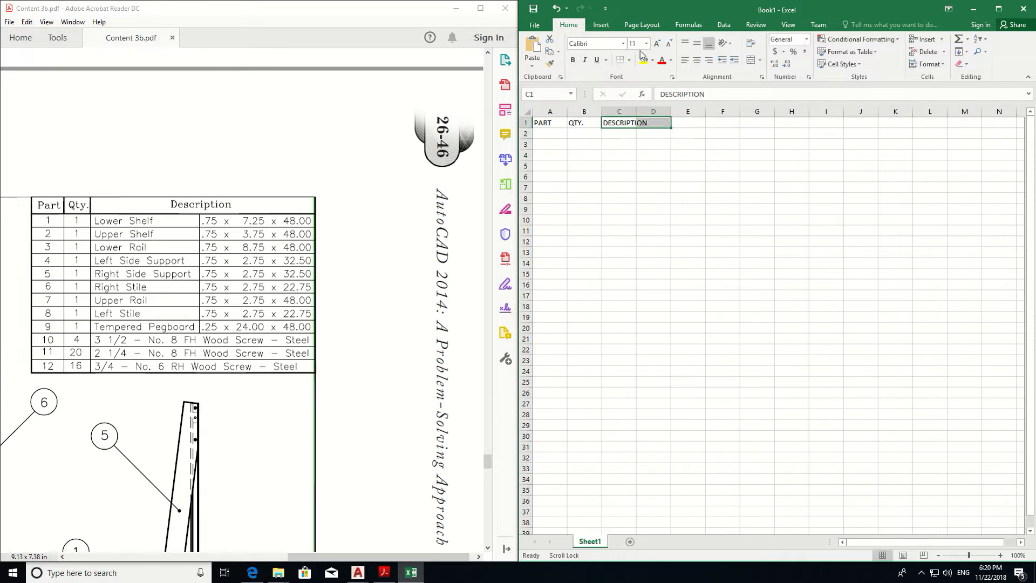
{"action": "left_click", "coordinate": [751, 60]}
- Enter 1 and 2 in A2 and A3 and fill the series down to part number 12 in A13
{"action": "left_click", "coordinate": [548, 134]}
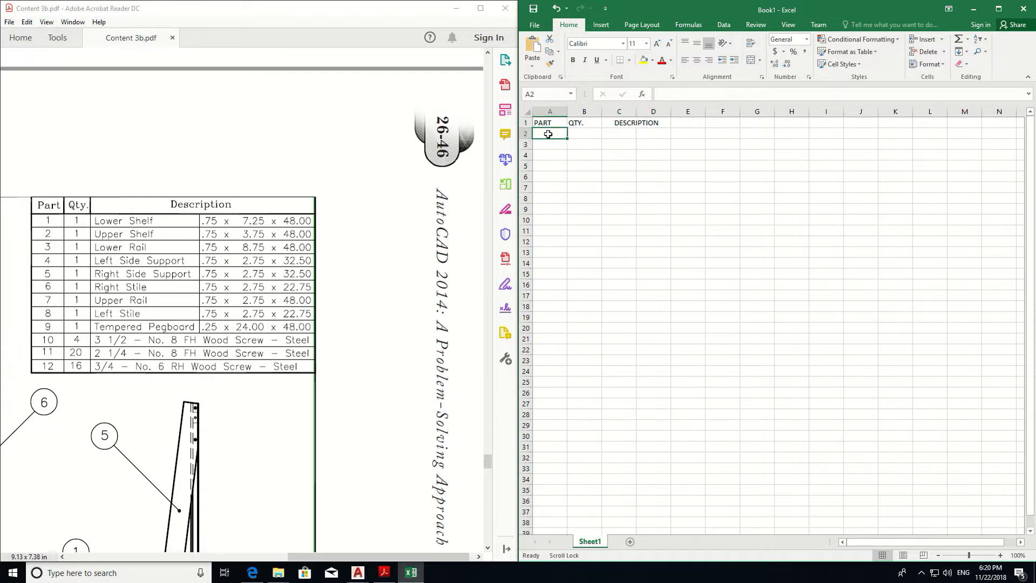
{"action": "type", "text": "12"}
{"action": "scroll", "coordinate": [548, 134], "scroll_direction": "down", "scroll_amount": 1}
{"action": "scroll", "coordinate": [541, 134], "scroll_direction": "up", "scroll_amount": 1}
{"action": "key", "text": "BackSpace"}
{"action": "left_click", "coordinate": [546, 144]}
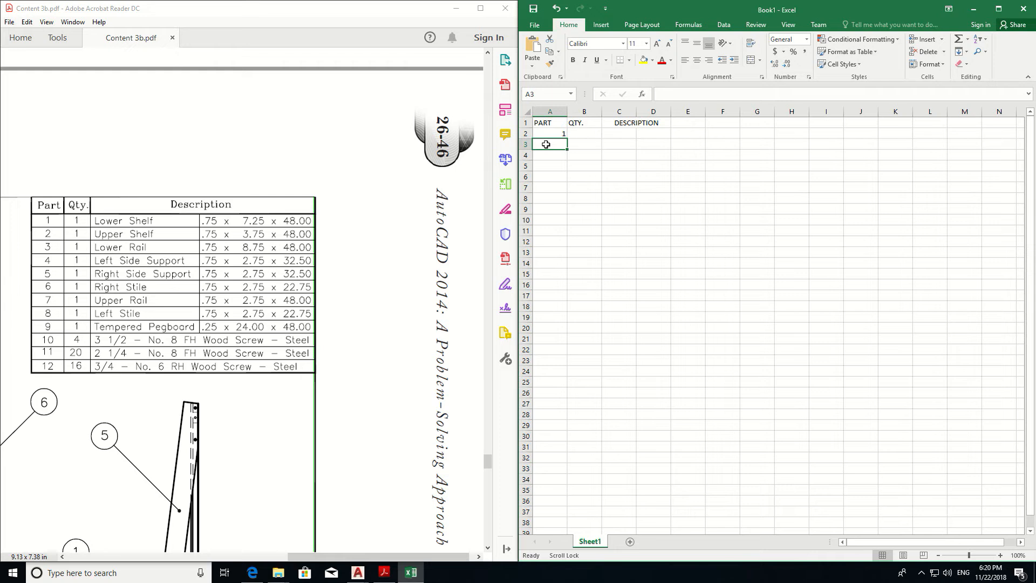
{"action": "type", "text": "2"}
{"action": "key", "text": "Return"}
{"action": "left_click_drag", "start_coordinate": [555, 134], "coordinate": [567, 257]}
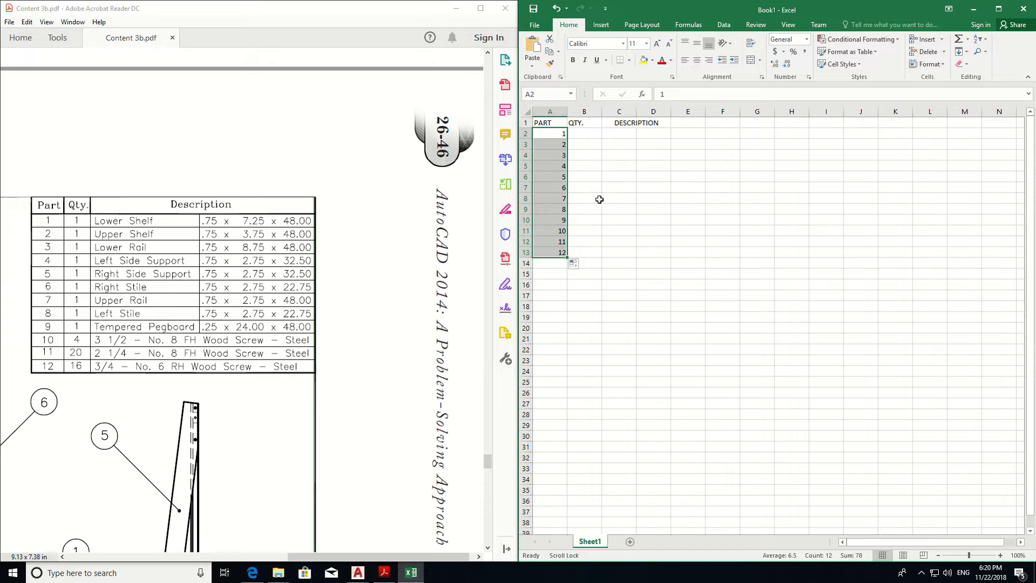
- Enter quantity 1 in B2 and fill it down to B10 for parts 1 to 9
{"action": "left_click", "coordinate": [589, 134]}
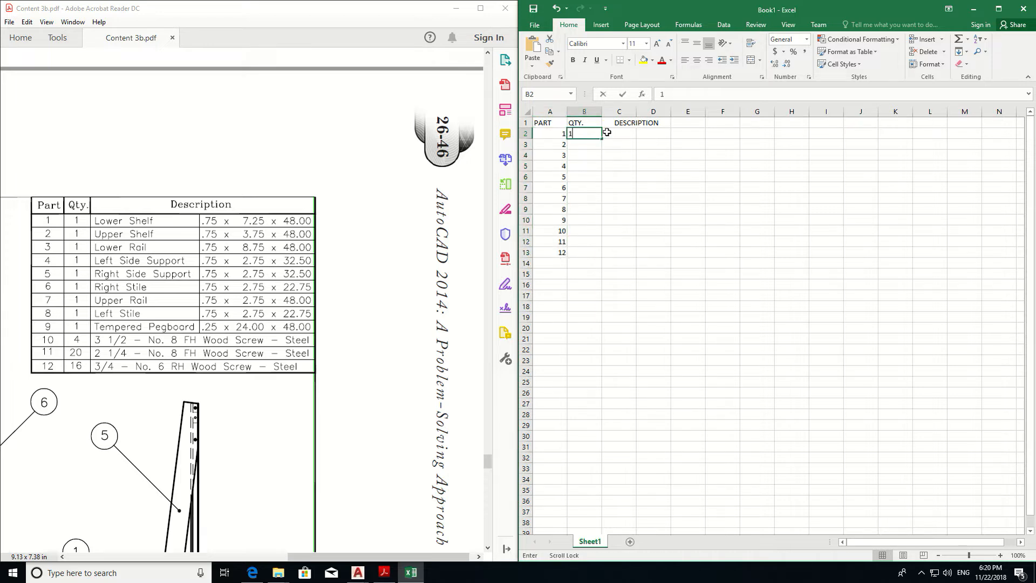
{"action": "left_click", "coordinate": [594, 159]}
{"action": "left_click", "coordinate": [597, 136]}
{"action": "left_click_drag", "start_coordinate": [603, 140], "coordinate": [593, 226]}
{"action": "left_click", "coordinate": [592, 230]}
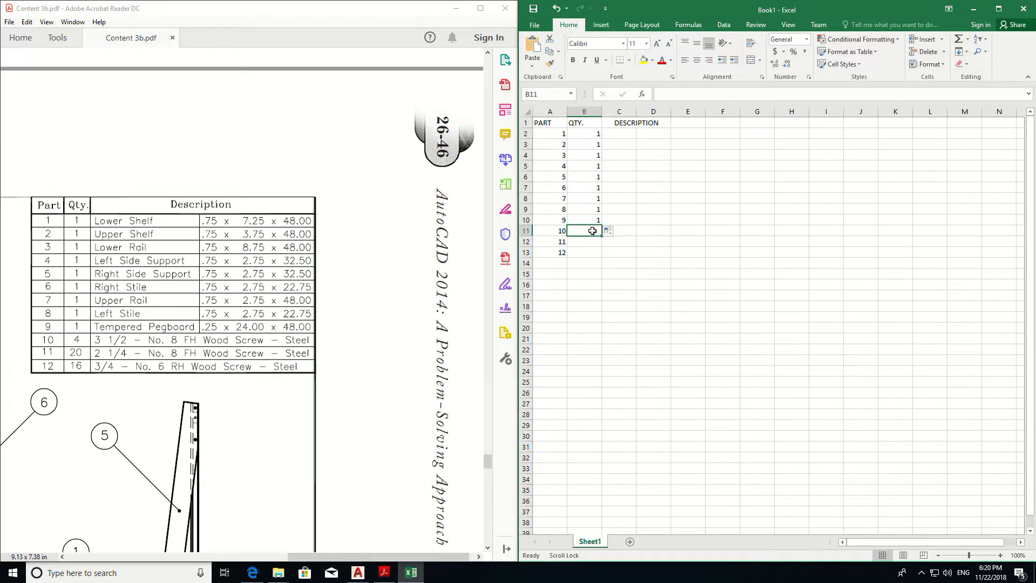
- Enter the quantities 4, 20 and 16 for parts 10, 11 and 12 in B11 to B13
{"action": "type", "text": "4"}
{"action": "scroll", "coordinate": [592, 231], "scroll_direction": "down", "scroll_amount": 1}
{"action": "type", "text": "2"}
{"action": "key", "text": "BackSpace"}
{"action": "key", "text": "Return"}
{"action": "type", "text": "20"}
{"action": "key", "text": "Return"}
{"action": "type", "text": "16"}
{"action": "key", "text": "Return"}
{"action": "scroll", "coordinate": [592, 238], "scroll_direction": "up", "scroll_amount": 1}
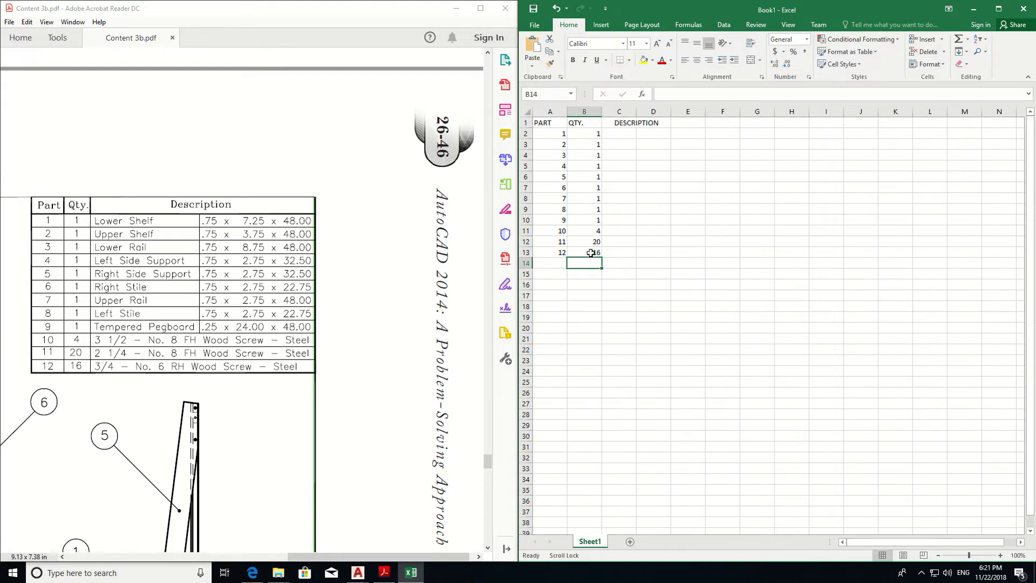
- Center the PART and QTY. cells A1:B13 horizontally and vertically, and select the first description cell C2
{"action": "left_click_drag", "start_coordinate": [591, 252], "coordinate": [536, 122]}
{"action": "left_click", "coordinate": [697, 59]}
{"action": "left_click", "coordinate": [697, 44]}
{"action": "left_click", "coordinate": [625, 134]}
{"action": "key", "text": "Down"}
{"action": "left_click", "coordinate": [626, 134]}
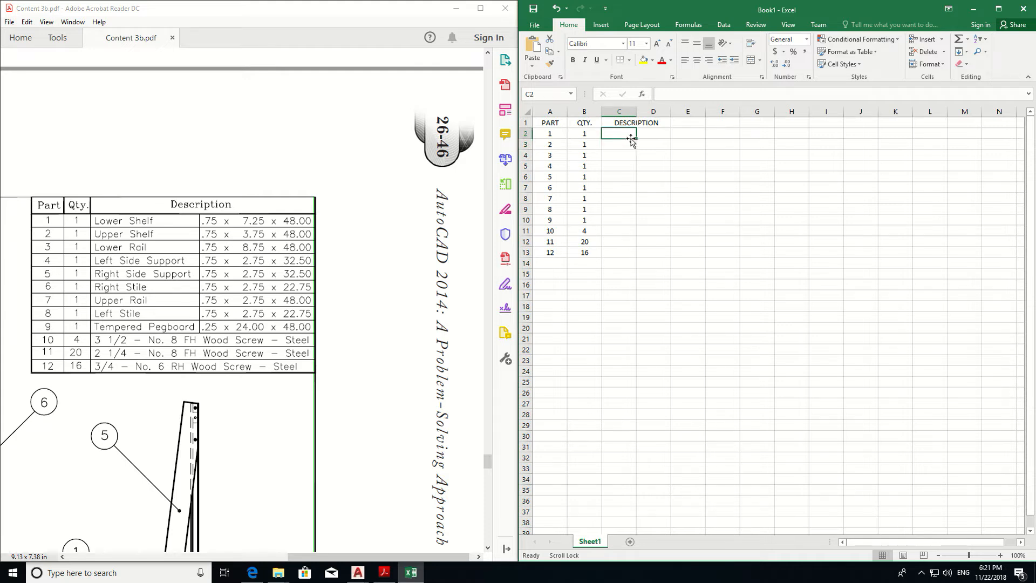
- Enter the descriptions Lower Shelf, Upper Shelf and Lower Rail for parts 1 to 3 in C2 to C4
{"action": "type", "text": "u"}
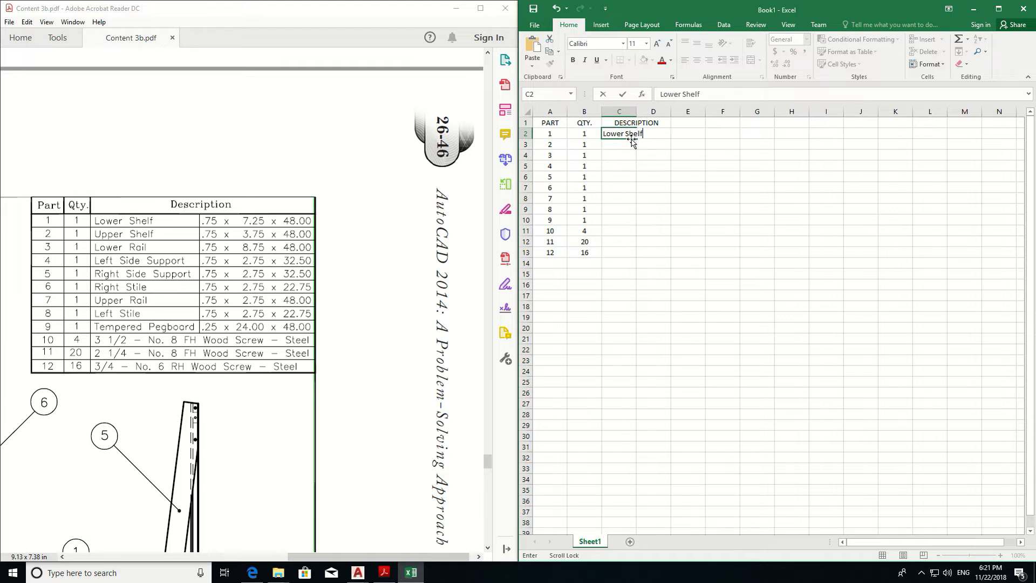
{"action": "left_click_drag", "start_coordinate": [681, 95], "coordinate": [700, 94]}
{"action": "left_click", "coordinate": [621, 143]}
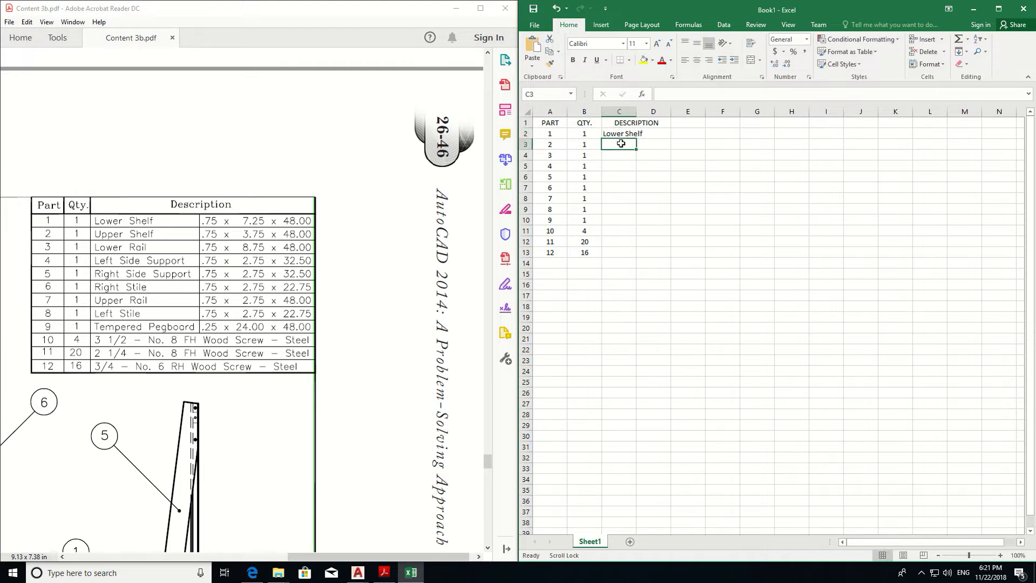
{"action": "type", "text": "Upper Shelf"}
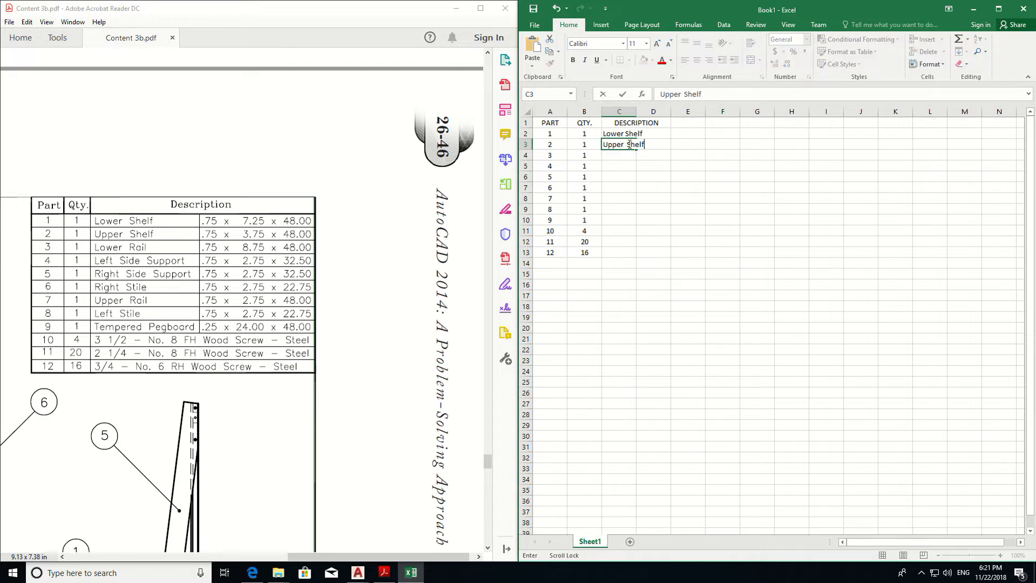
{"action": "left_click", "coordinate": [617, 157]}
{"action": "type", "text": "Lower Rail"}
{"action": "key", "text": "Return"}
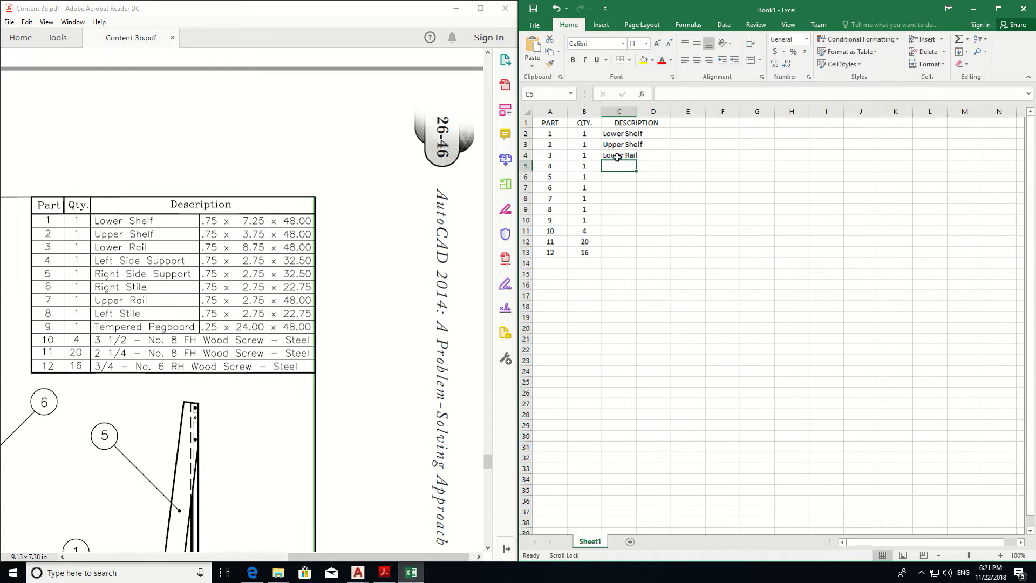
- Enter the descriptions Left Side Support and Right Side Support for parts 4 and 5 in C5 and C6
{"action": "type", "text": "Left Side Support"}
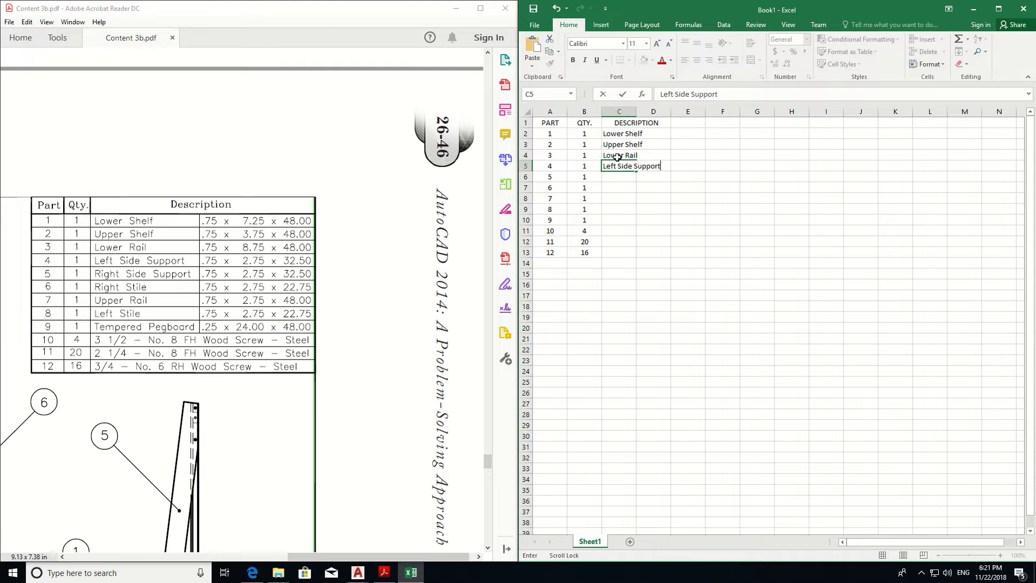
{"action": "key", "text": "Return"}
{"action": "type", "text": "Right Side Sup"}
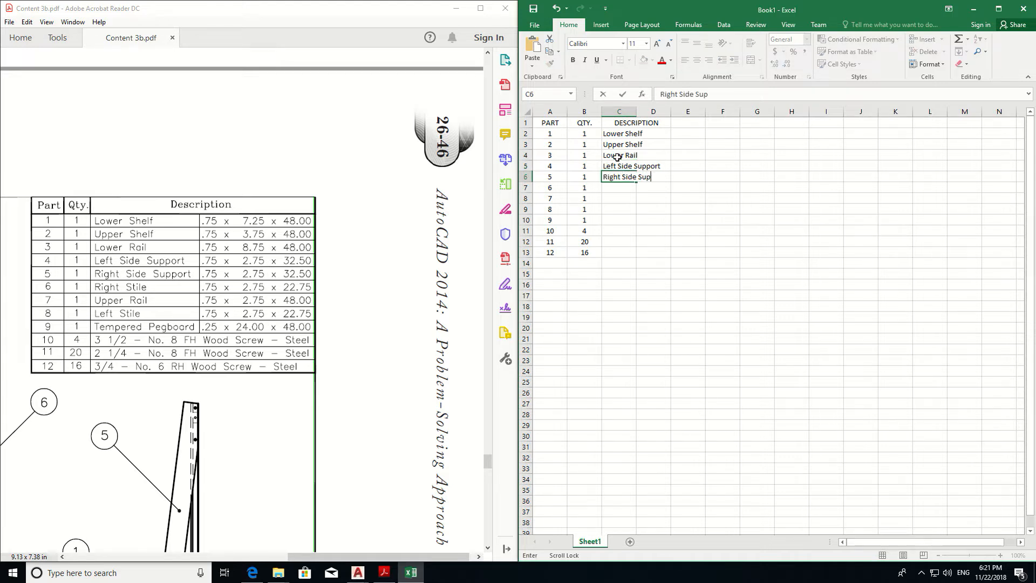
{"action": "type", "text": "port"}
{"action": "key", "text": "Return"}
- Enter the descriptions Right Stile and Upper Rail for parts 6 and 7 in C7 and C8
{"action": "type", "text": "R"}
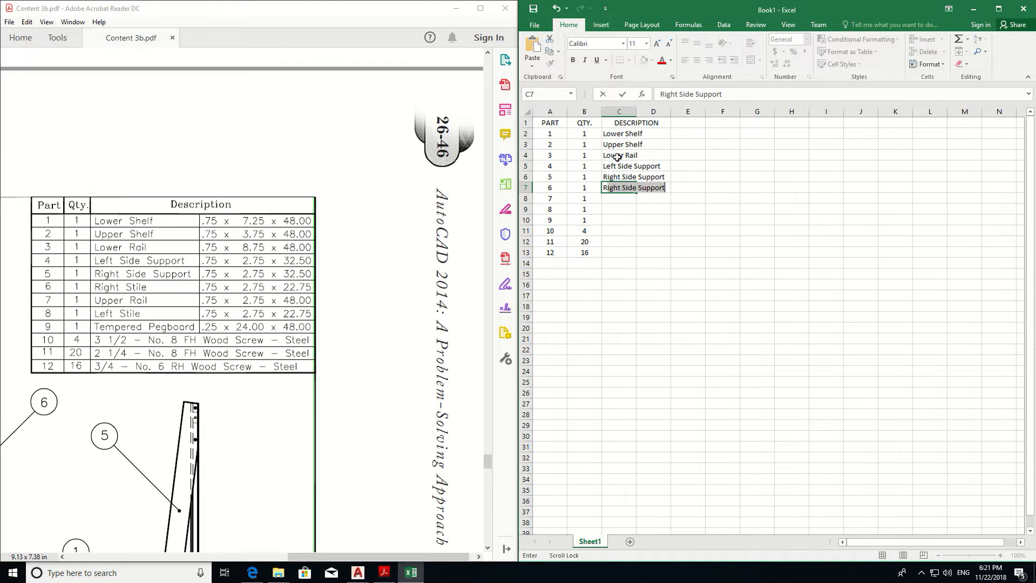
{"action": "type", "text": "ight Stile"}
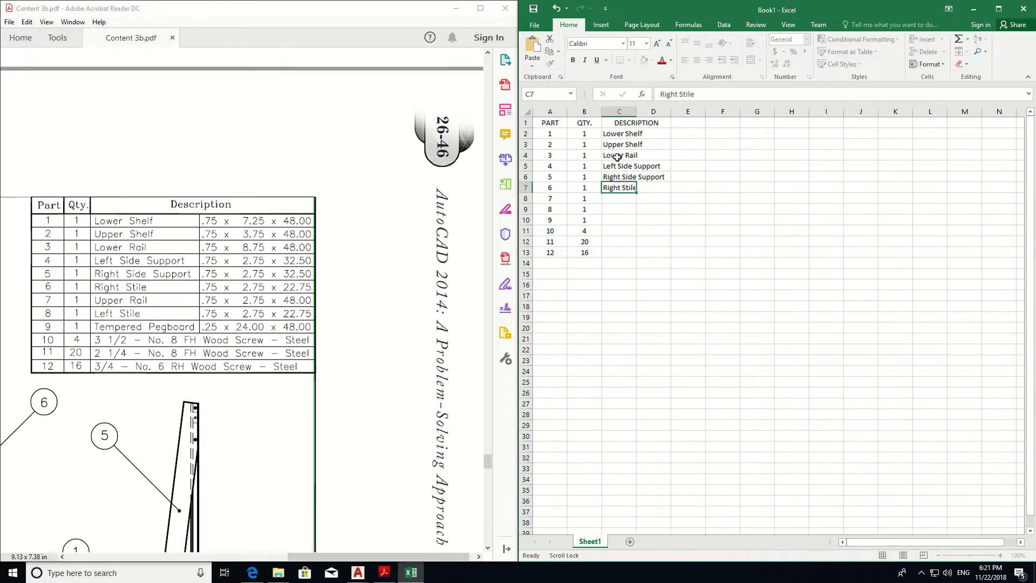
{"action": "key", "text": "Return"}
{"action": "type", "text": "U"}
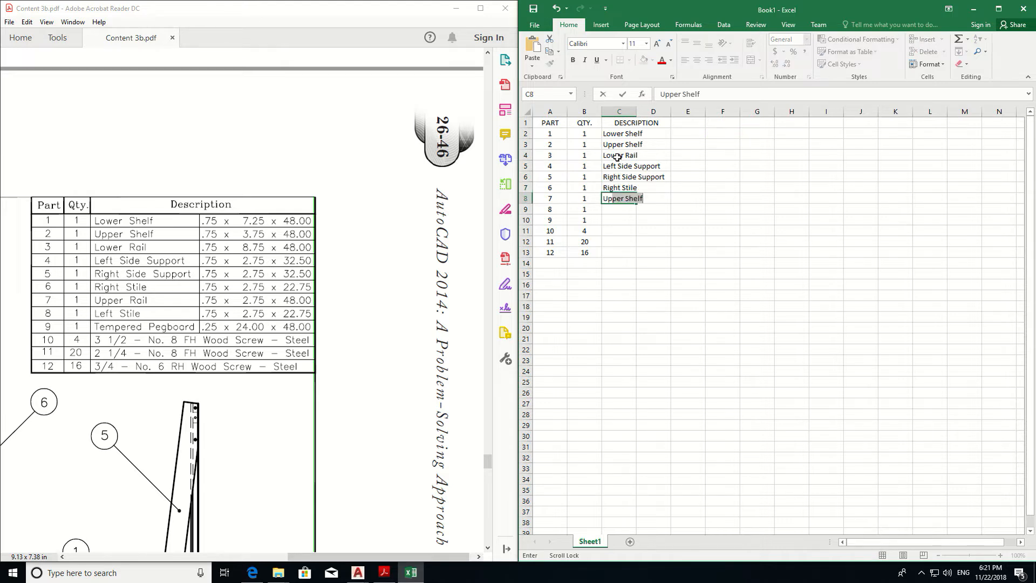
{"action": "type", "text": "pper Rail"}
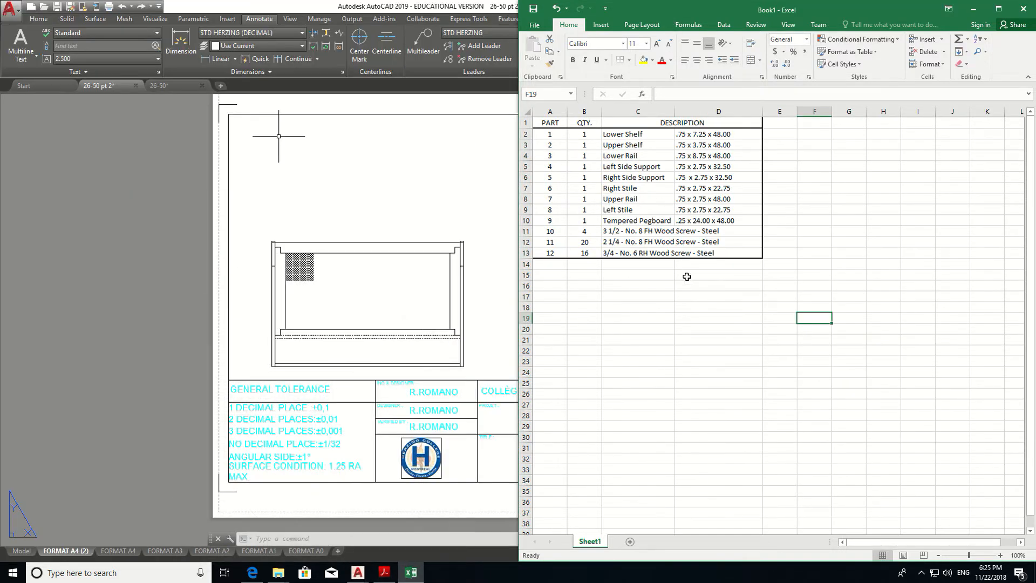
- Copy the completed bill of materials A1:D13 and switch to the FORMAT A4 (2) layout in AutoCAD
{"action": "left_click_drag", "start_coordinate": [753, 254], "coordinate": [512, 132]}
{"action": "key", "text": "ctrl+c"}
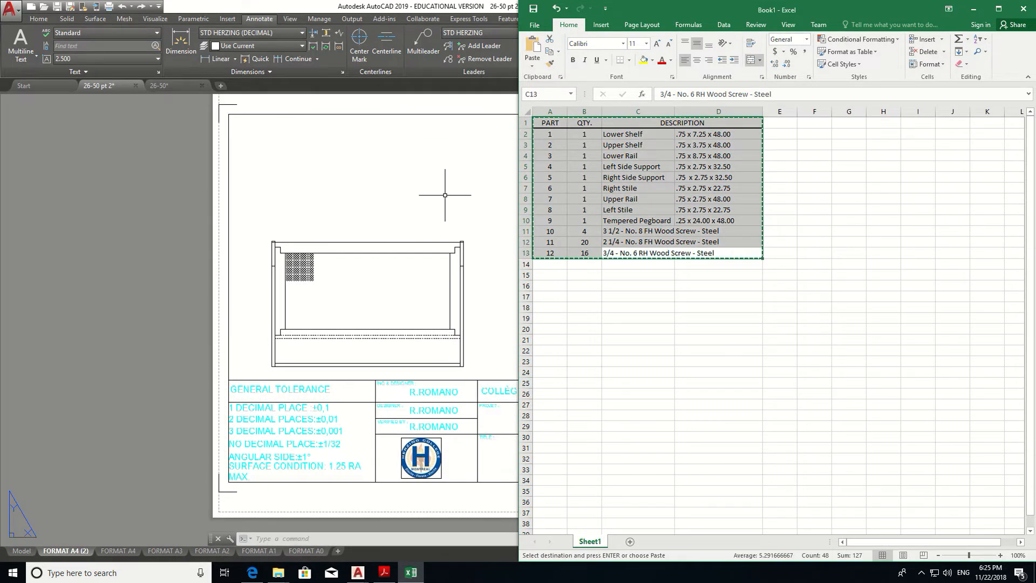
{"action": "left_click", "coordinate": [417, 188]}
{"action": "key", "text": "Escape"}
{"action": "scroll", "coordinate": [545, 177], "scroll_direction": "down", "scroll_amount": 2}
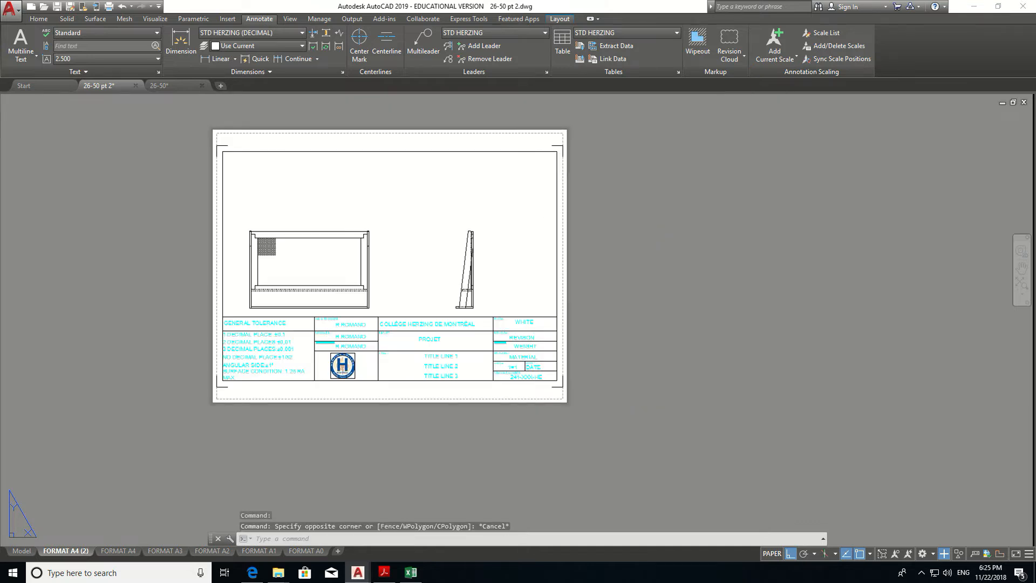
- Paste the copied table above the side view, fitted into the upper-right corner of the drawing frame
{"action": "key", "text": "ctrl+v"}
{"action": "scroll", "coordinate": [458, 235], "scroll_direction": "up", "scroll_amount": 4}
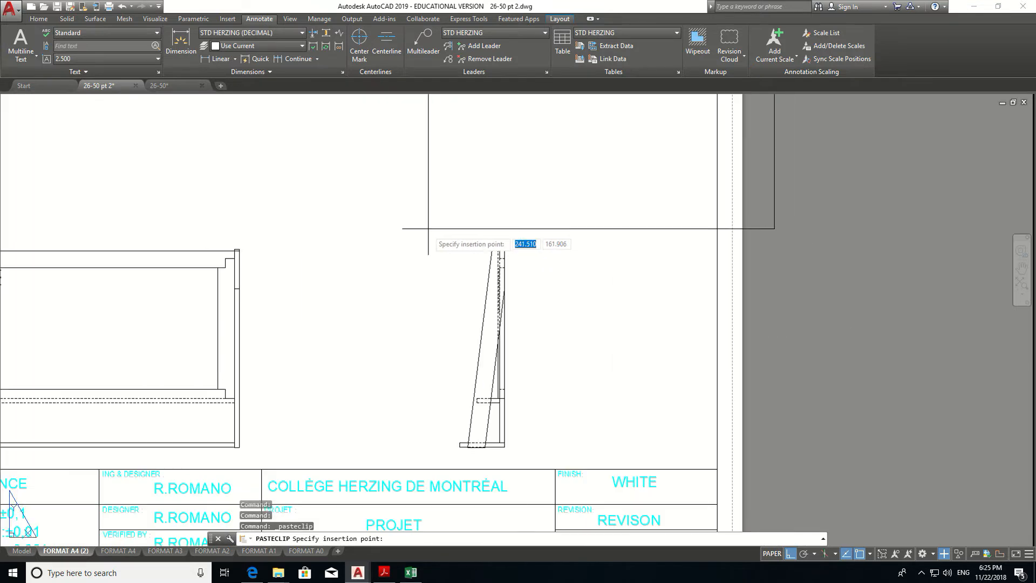
{"action": "scroll", "coordinate": [399, 238], "scroll_direction": "down", "scroll_amount": 2}
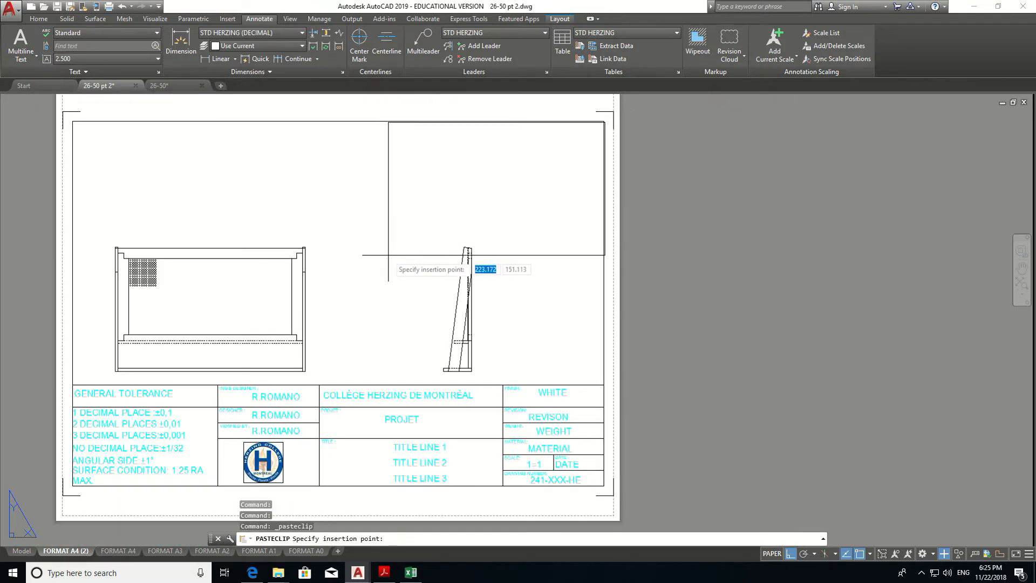
{"action": "left_click", "coordinate": [388, 254]}
{"action": "key", "text": "Escape"}
{"action": "key", "text": "Escape"}
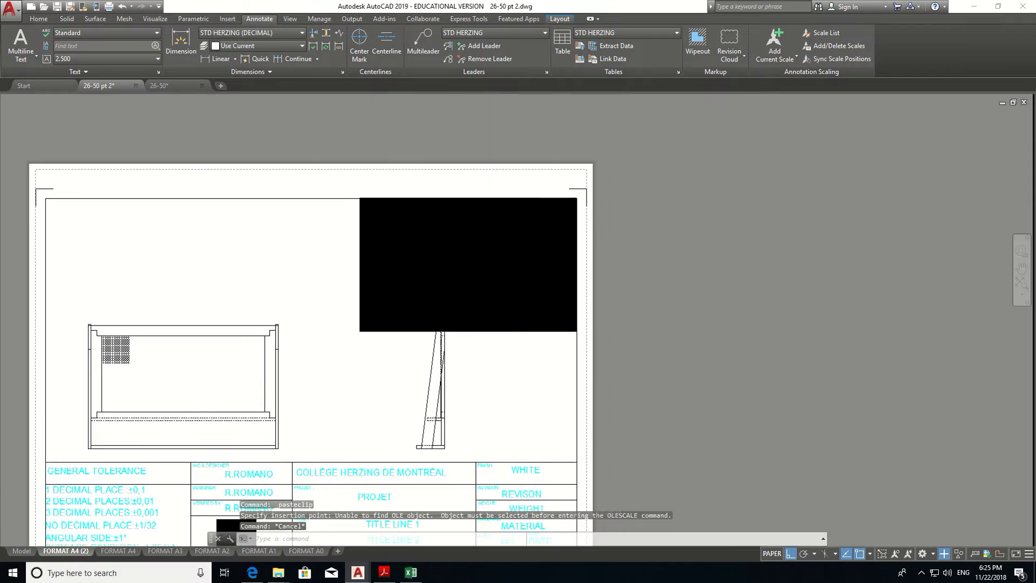
- Try to shrink the pasted table by stretching its lower-left corner grip inward with object snap overridden to None
{"action": "scroll", "coordinate": [412, 248], "scroll_direction": "up", "scroll_amount": 3}
{"action": "left_click", "coordinate": [386, 411]}
{"action": "left_click", "coordinate": [318, 358]}
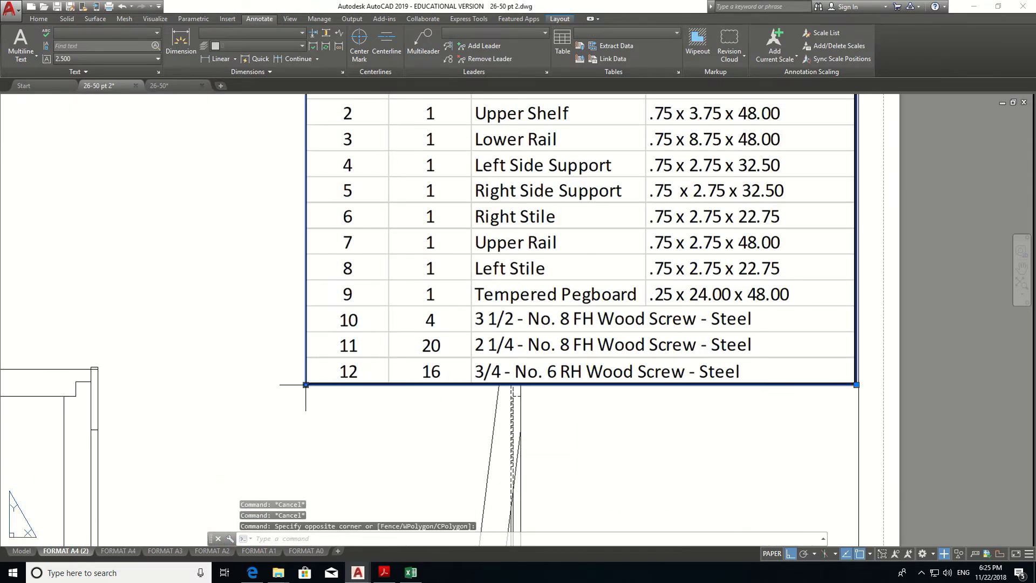
{"action": "left_click", "coordinate": [306, 384]}
{"action": "right_click", "coordinate": [458, 319], "text": "shift"}
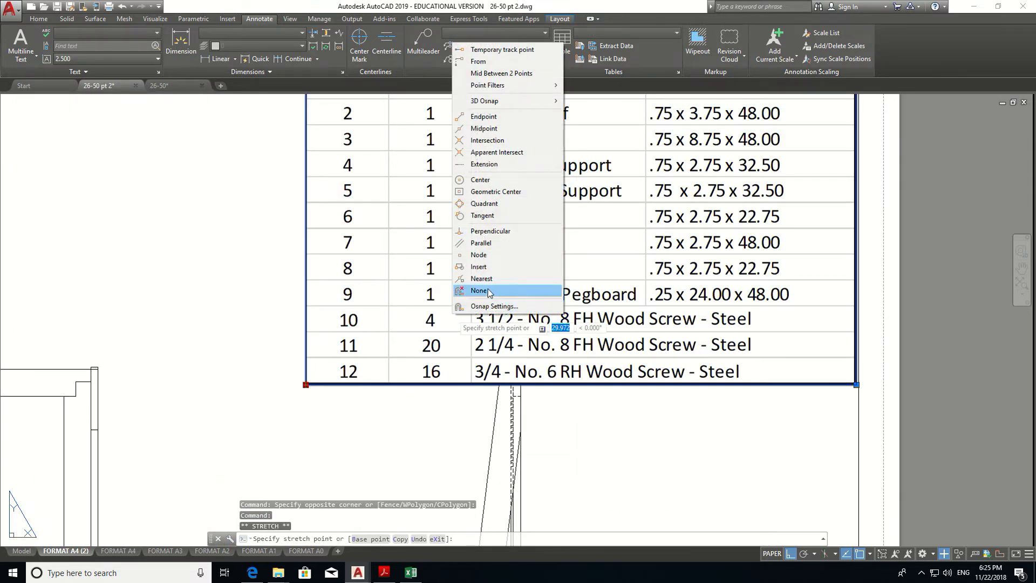
{"action": "left_click", "coordinate": [488, 290]}
{"action": "scroll", "coordinate": [459, 320], "scroll_direction": "down", "scroll_amount": 2}
{"action": "scroll", "coordinate": [459, 319], "scroll_direction": "down", "scroll_amount": 1}
{"action": "left_click", "coordinate": [469, 319]}
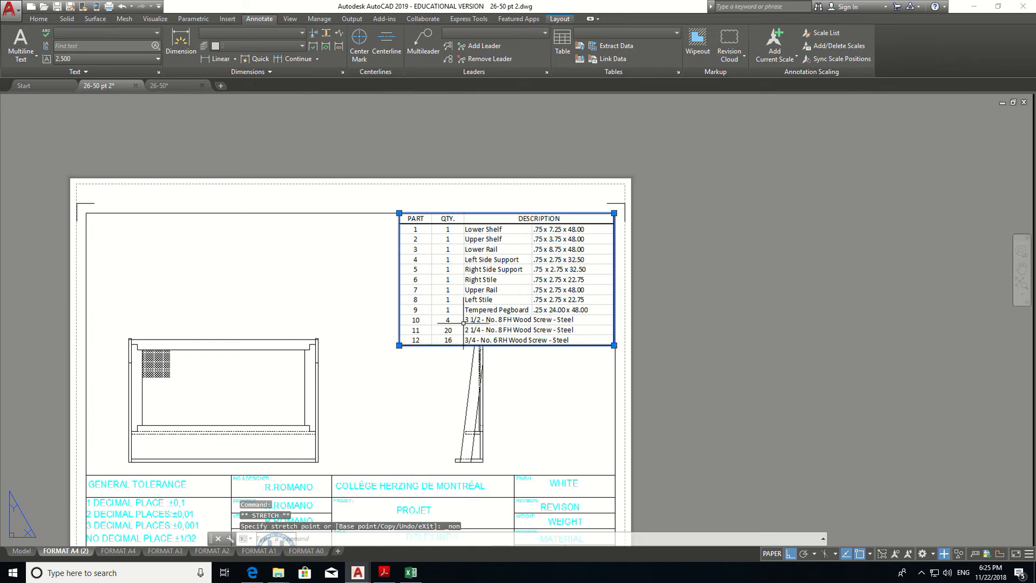
- Retry resizing the table from its lower-left corner with no object snap, and abandon the grip stretch
{"action": "key", "text": "Escape"}
{"action": "left_click", "coordinate": [400, 345]}
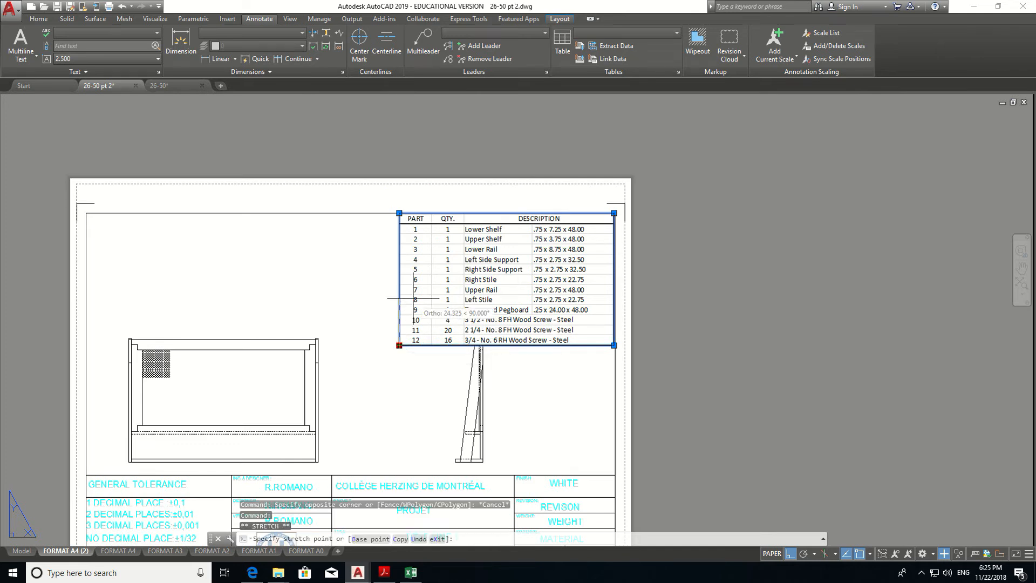
{"action": "right_click", "coordinate": [413, 320], "text": "shift"}
{"action": "left_click", "coordinate": [462, 280]}
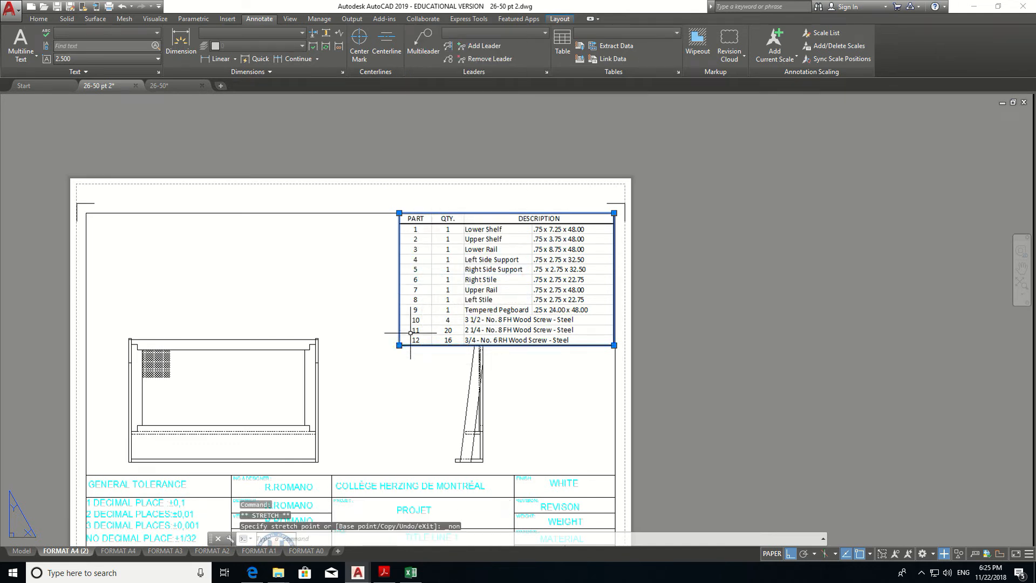
{"action": "left_click", "coordinate": [399, 345]}
{"action": "left_click", "coordinate": [399, 344]}
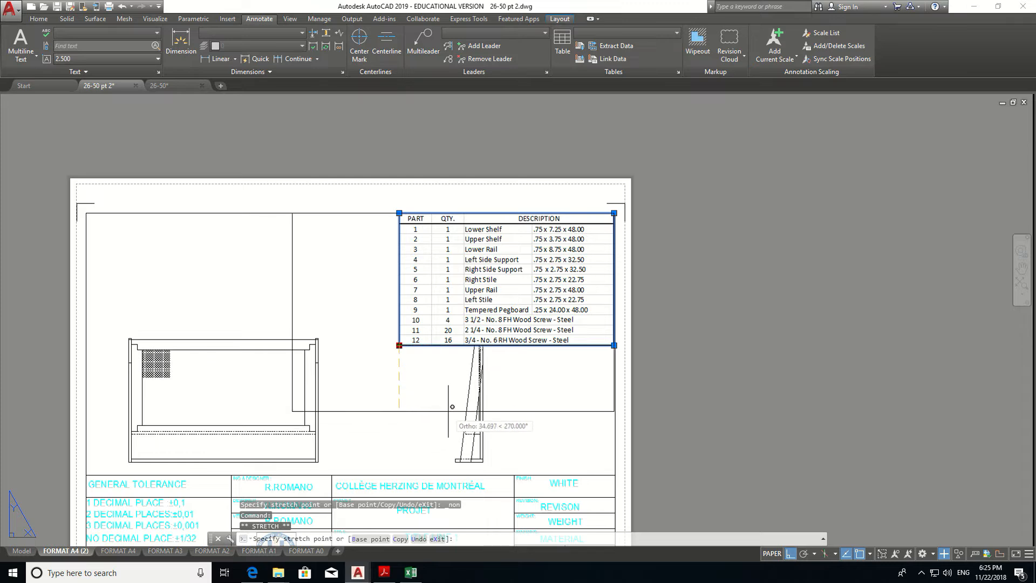
{"action": "key", "text": "Escape"}
{"action": "key", "text": "Escape"}
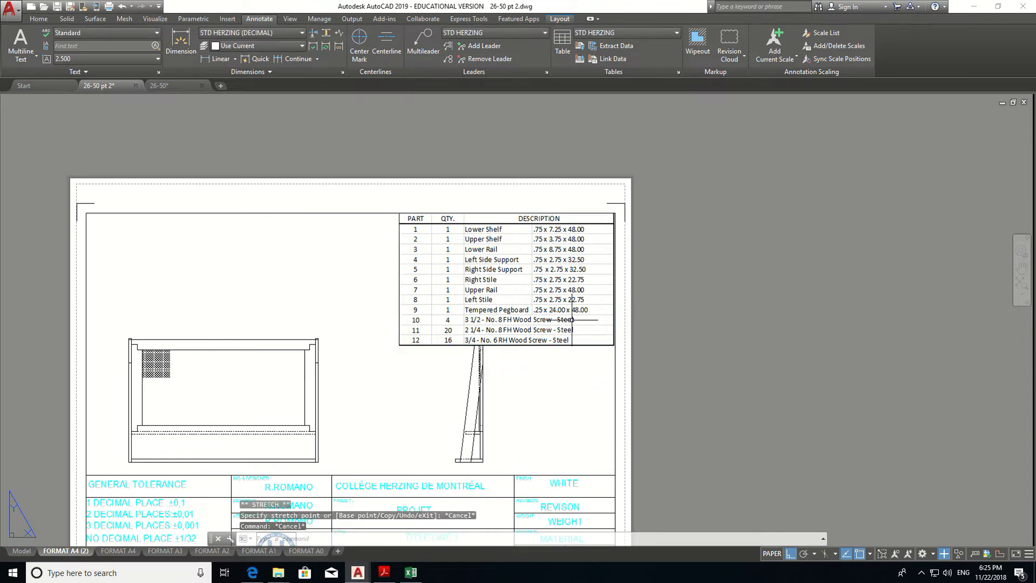
- Try to scale the table by reference about its lower-right corner, using its bottom edge as the reference length
{"action": "left_click", "coordinate": [559, 334]}
{"action": "key", "text": "Return"}
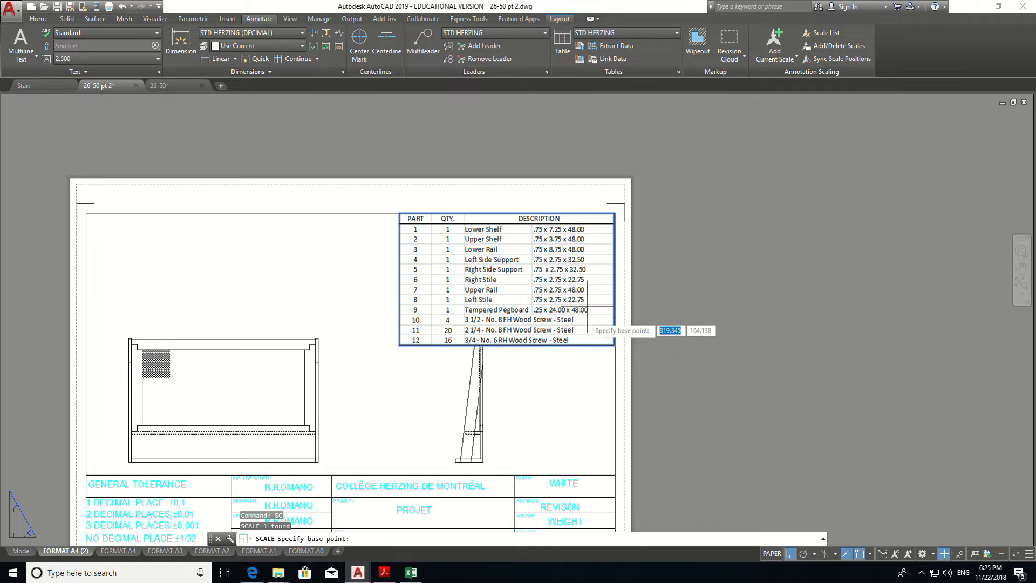
{"action": "left_click", "coordinate": [614, 345]}
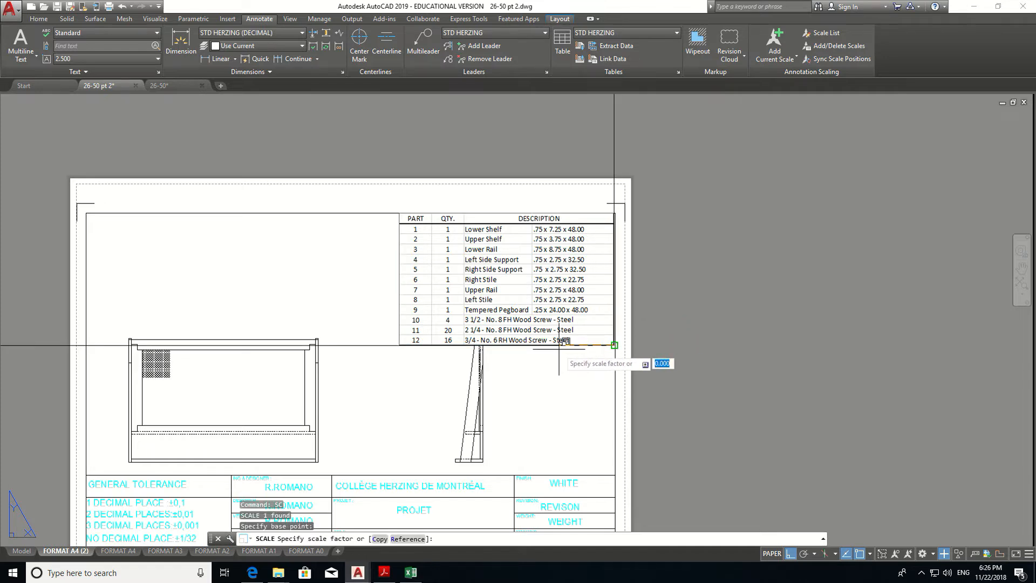
{"action": "key", "text": "Return"}
{"action": "left_click", "coordinate": [614, 344]}
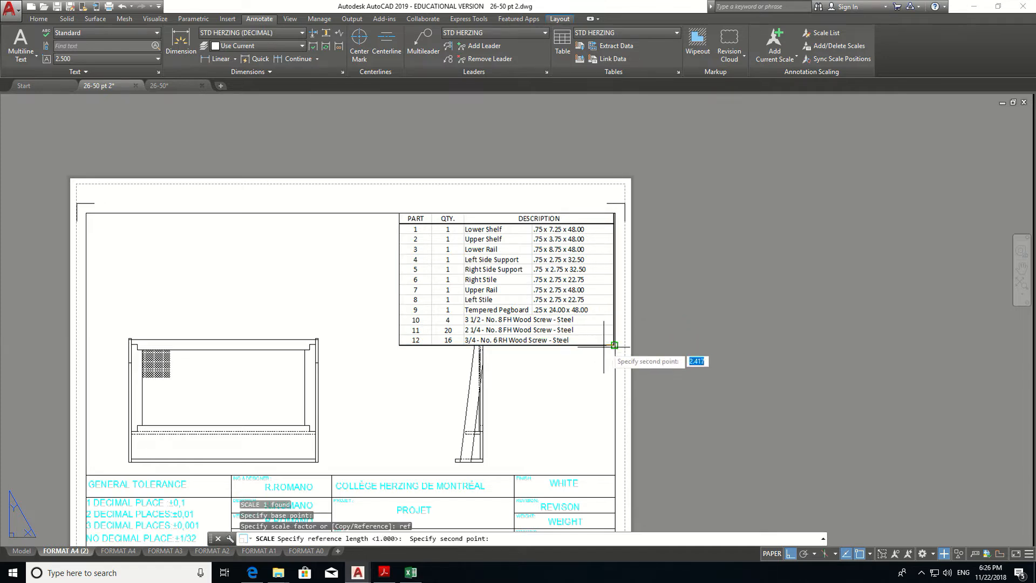
{"action": "left_click", "coordinate": [398, 345]}
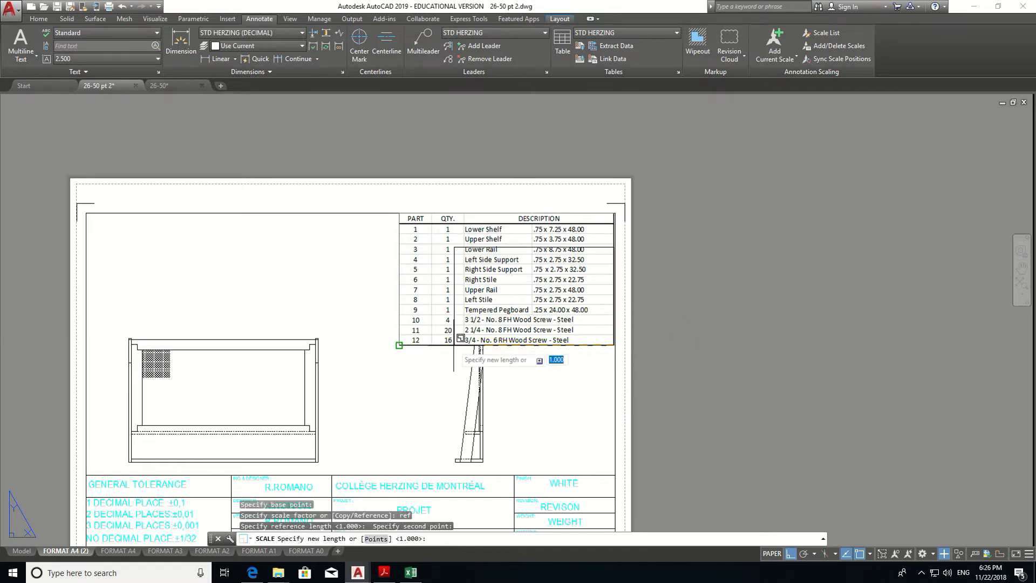
{"action": "left_click", "coordinate": [442, 343]}
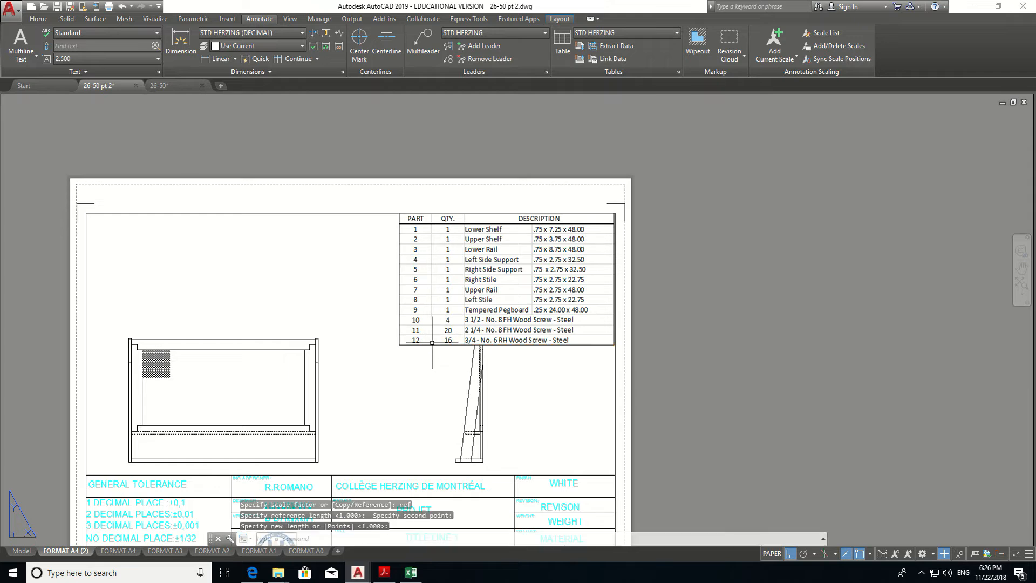
- Scale the table down by reference about its lower-right corner, from its full bottom edge to a slightly shorter length picked without object snap
{"action": "left_click", "coordinate": [581, 342]}
{"action": "type", "text": "sc"}
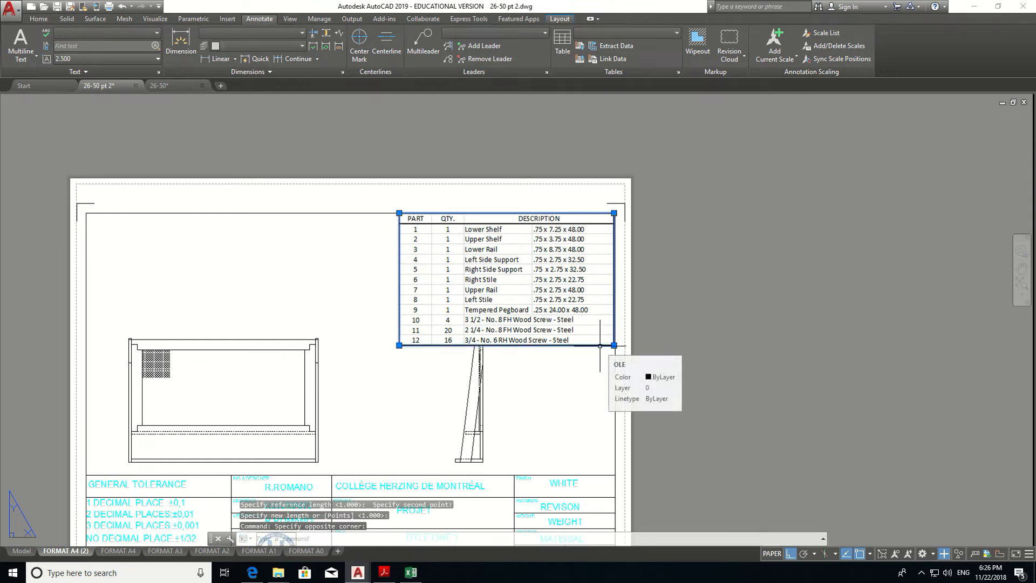
{"action": "key", "text": "Return"}
{"action": "left_click", "coordinate": [614, 345]}
{"action": "type", "text": "ref"}
{"action": "key", "text": "Return"}
{"action": "left_click", "coordinate": [399, 345]}
{"action": "left_click", "coordinate": [401, 345]}
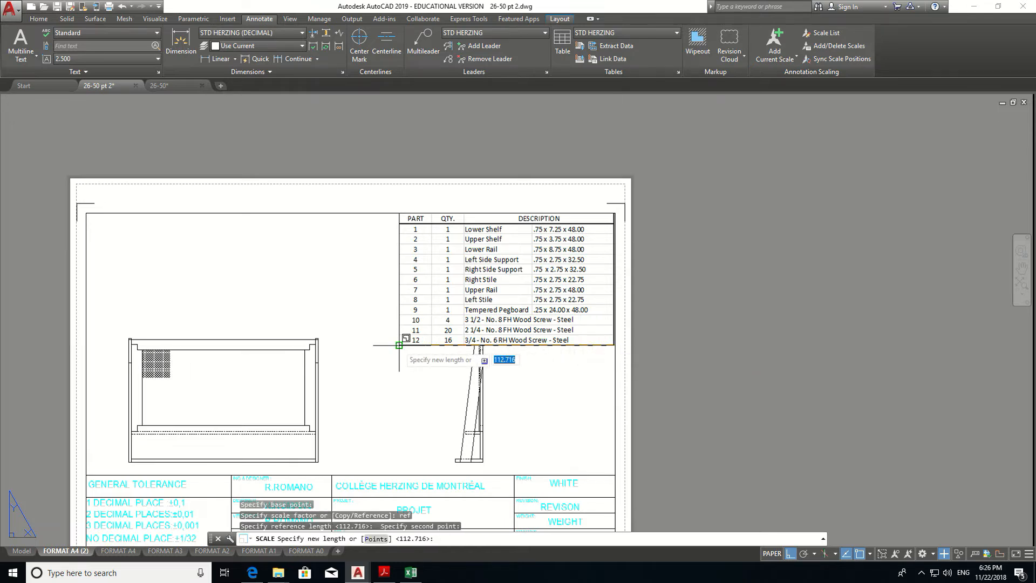
{"action": "right_click", "coordinate": [439, 339], "text": "shift"}
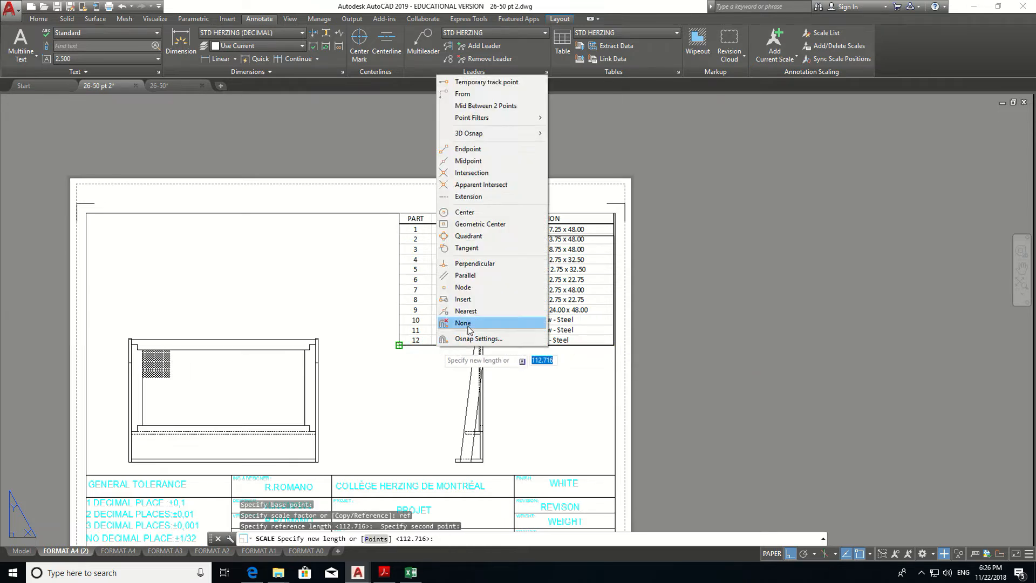
{"action": "left_click", "coordinate": [462, 322]}
{"action": "left_click", "coordinate": [425, 343]}
{"action": "key", "text": "Escape"}
- Move the scaled table so its upper-right corner sits in the upper-right corner of the drawing frame
{"action": "left_click", "coordinate": [475, 229]}
{"action": "type", "text": "m"}
{"action": "key", "text": "Return"}
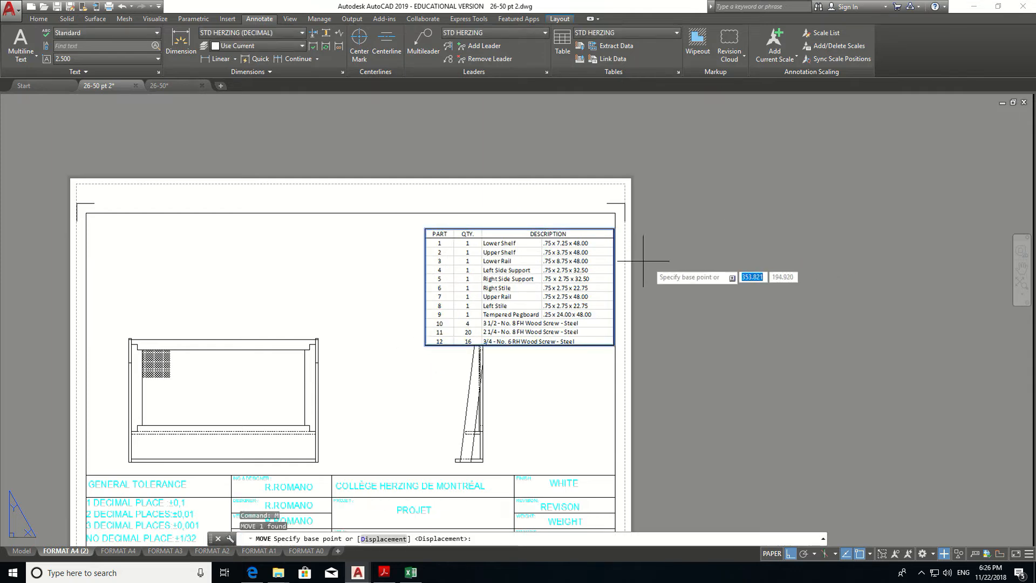
{"action": "left_click", "coordinate": [613, 229]}
{"action": "left_click", "coordinate": [615, 214]}
{"action": "key", "text": "Escape"}
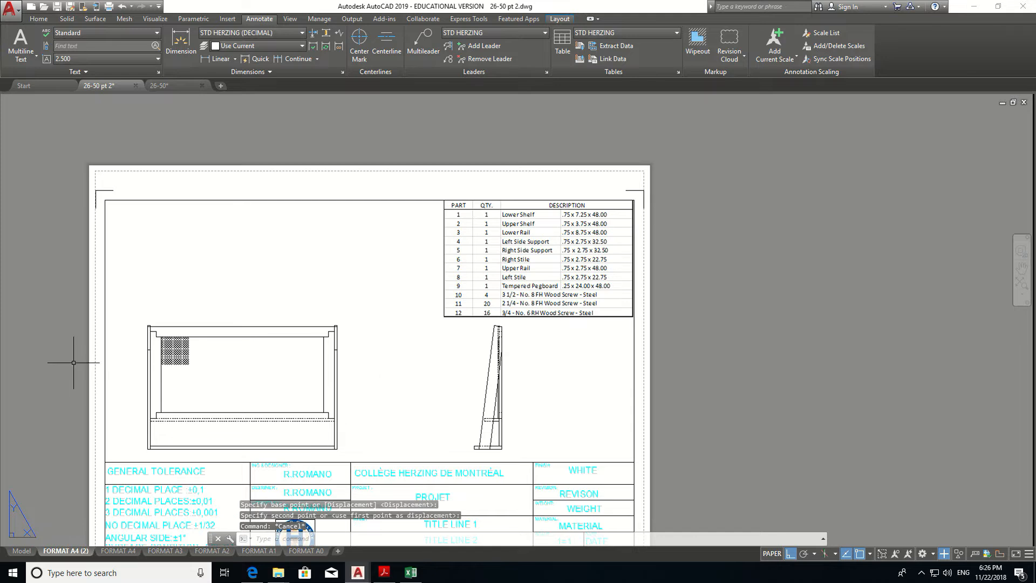
{"action": "scroll", "coordinate": [189, 386], "scroll_direction": "up", "scroll_amount": 4}
{"action": "scroll", "coordinate": [195, 371], "scroll_direction": "down", "scroll_amount": 4}
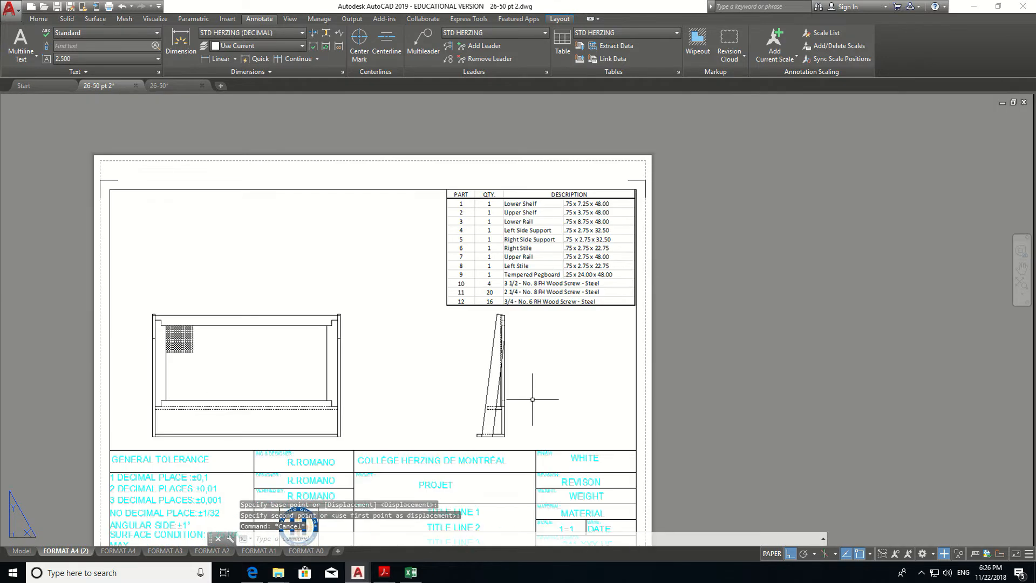
- Switch to the empty FORMAT A4 layout and show its drawing-view tools
{"action": "left_click", "coordinate": [123, 550]}
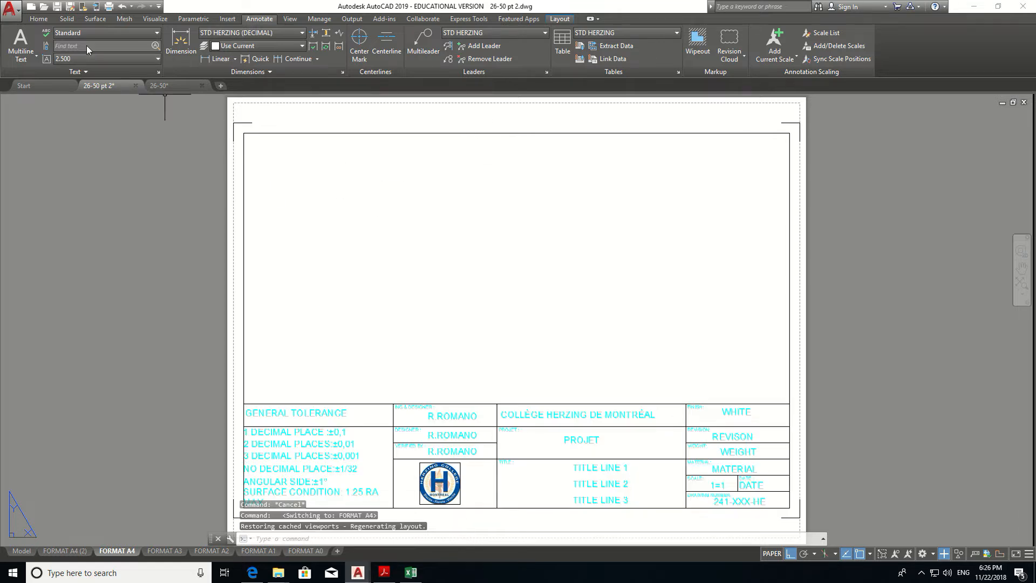
{"action": "left_click", "coordinate": [560, 19]}
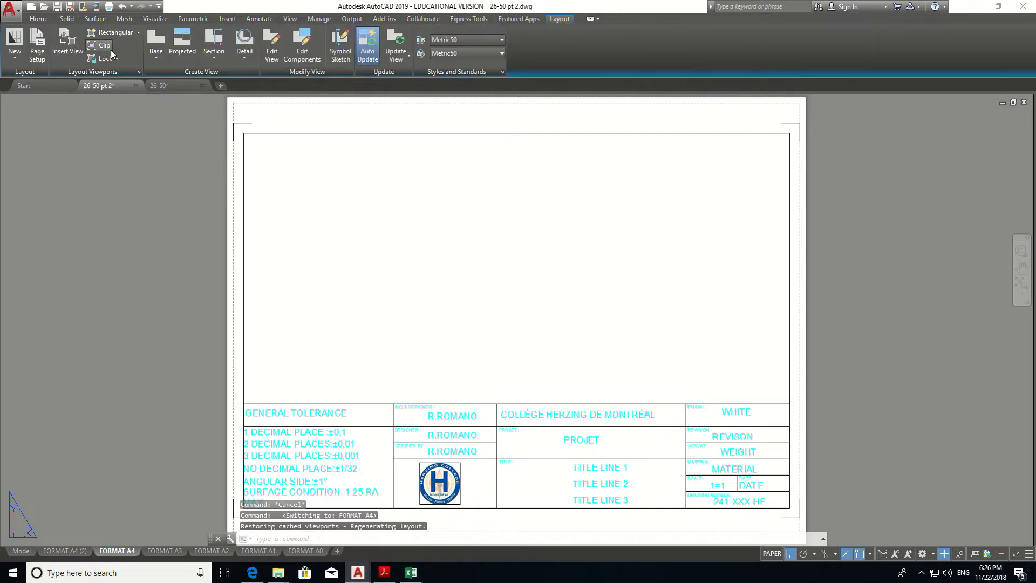
{"action": "left_click", "coordinate": [158, 56]}
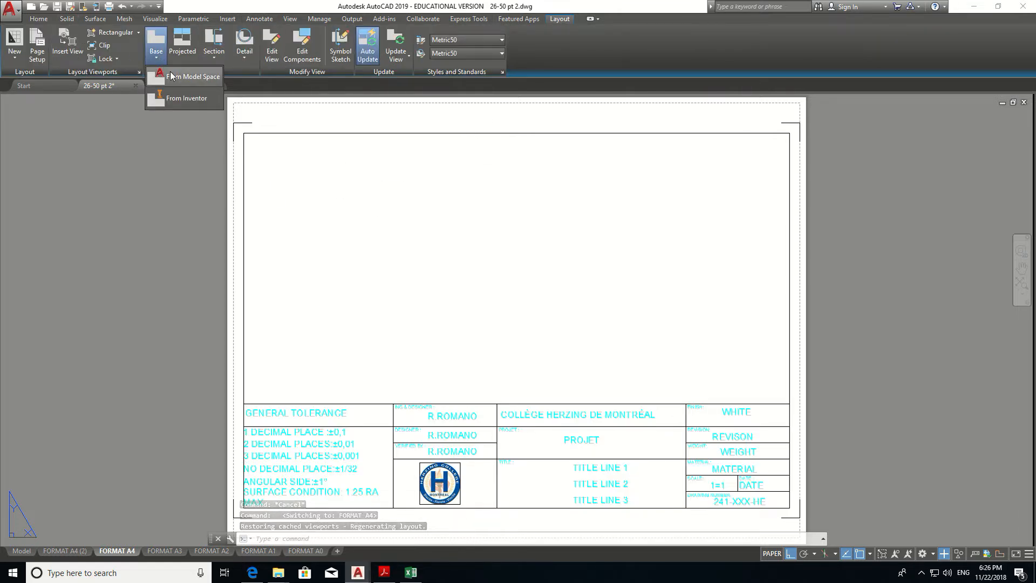
{"action": "left_click", "coordinate": [171, 76]}
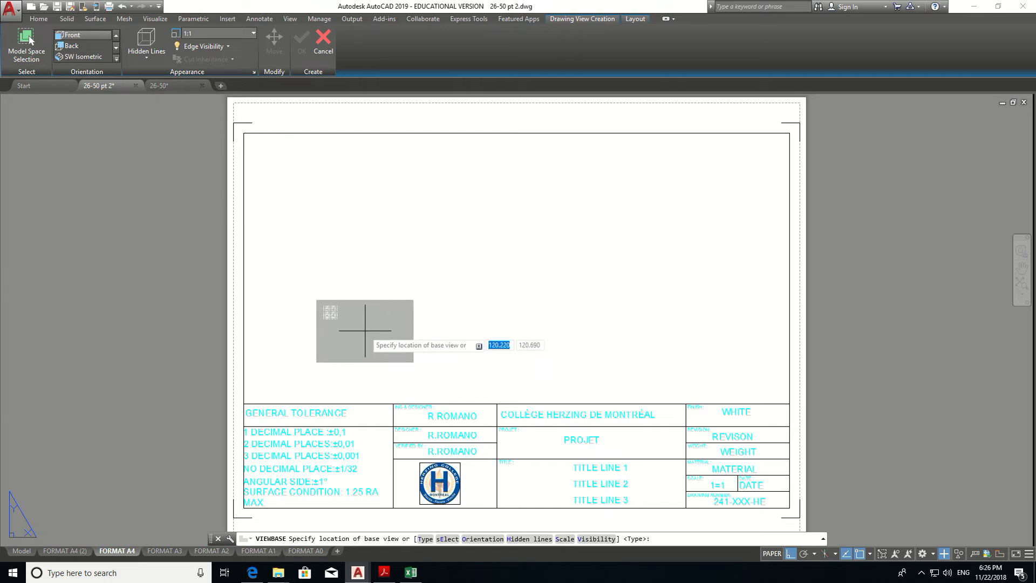
{"action": "left_click", "coordinate": [365, 330]}
{"action": "left_click", "coordinate": [26, 41]}
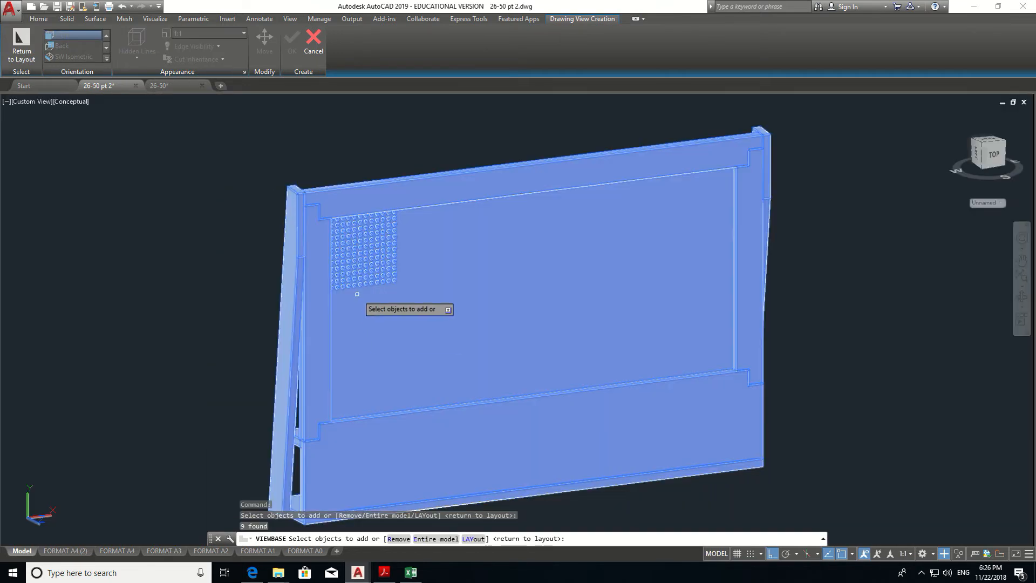
{"action": "left_click", "coordinate": [312, 43]}
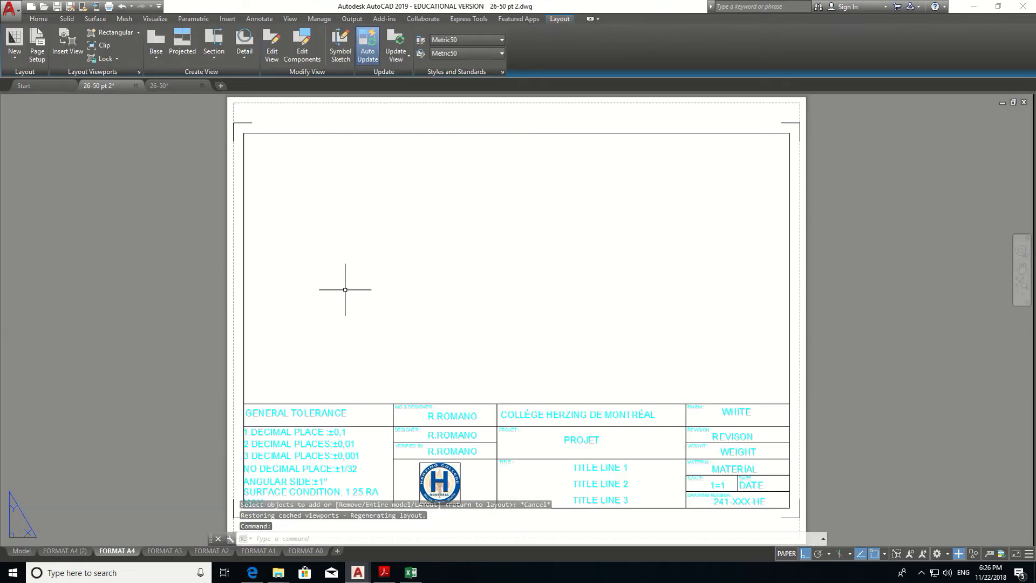
- Create a front base view from model space on the empty A4 sheet, with projected top, isometric and side views
{"action": "left_click", "coordinate": [155, 43]}
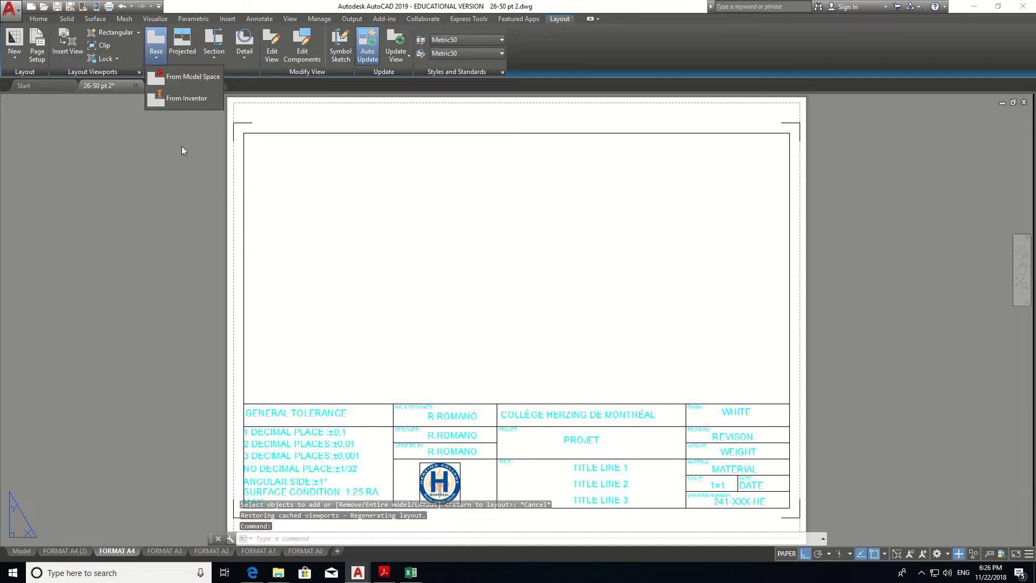
{"action": "left_click", "coordinate": [176, 80]}
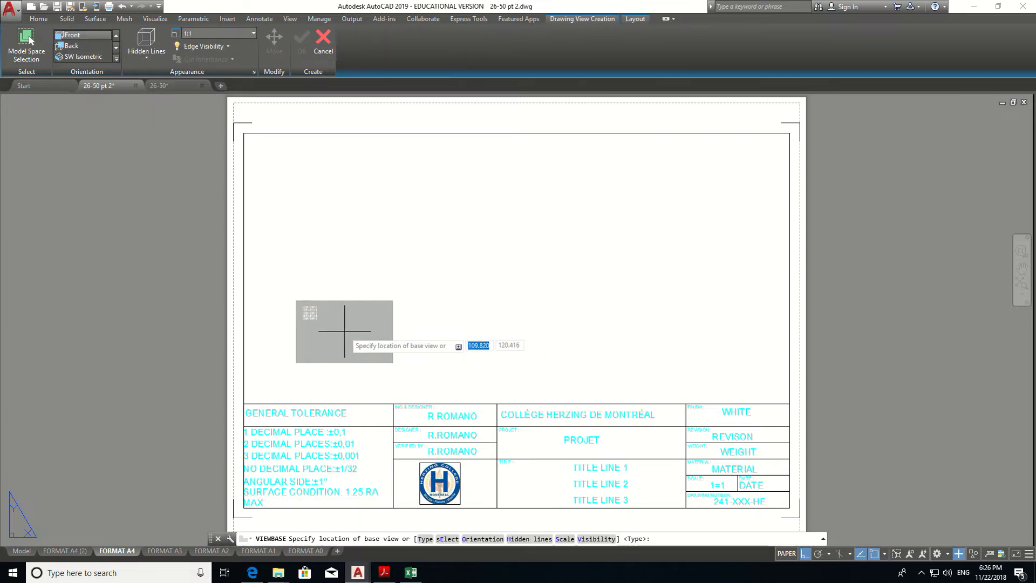
{"action": "left_click", "coordinate": [350, 331]}
{"action": "key", "text": "Return"}
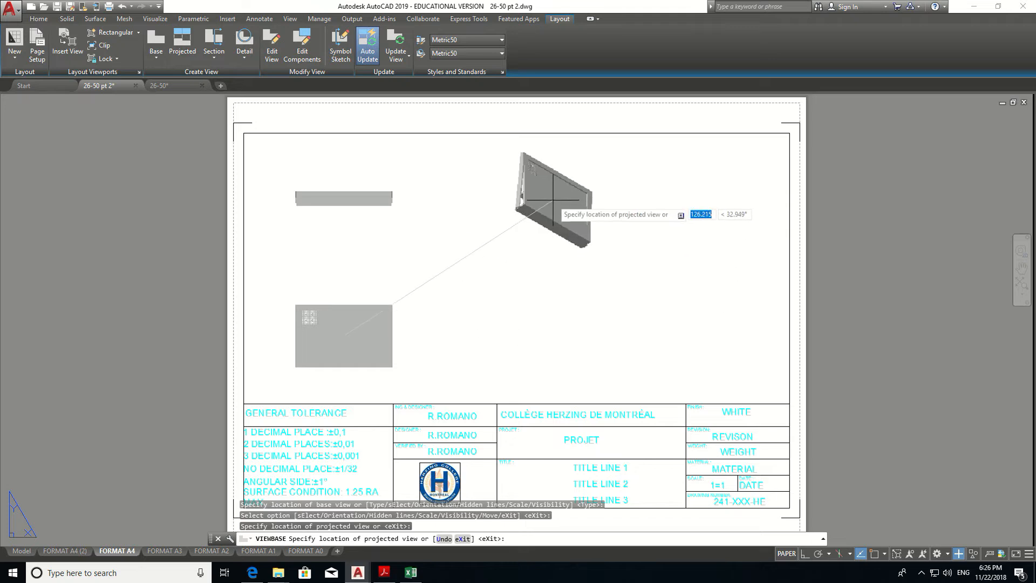
{"action": "left_click", "coordinate": [542, 203]}
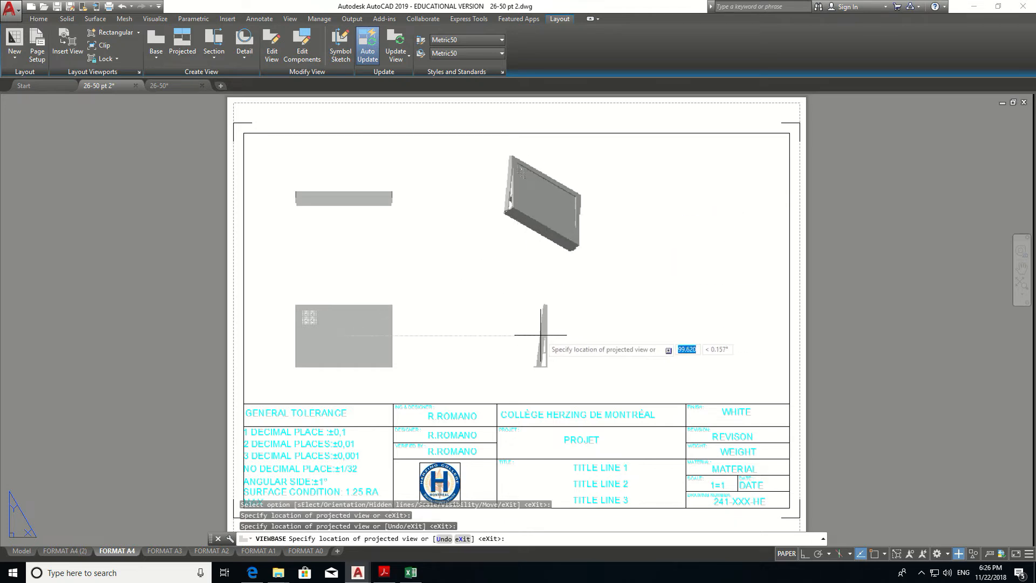
{"action": "left_click", "coordinate": [542, 336]}
{"action": "key", "text": "Return"}
{"action": "key", "text": "Escape"}
{"action": "key", "text": "Escape"}
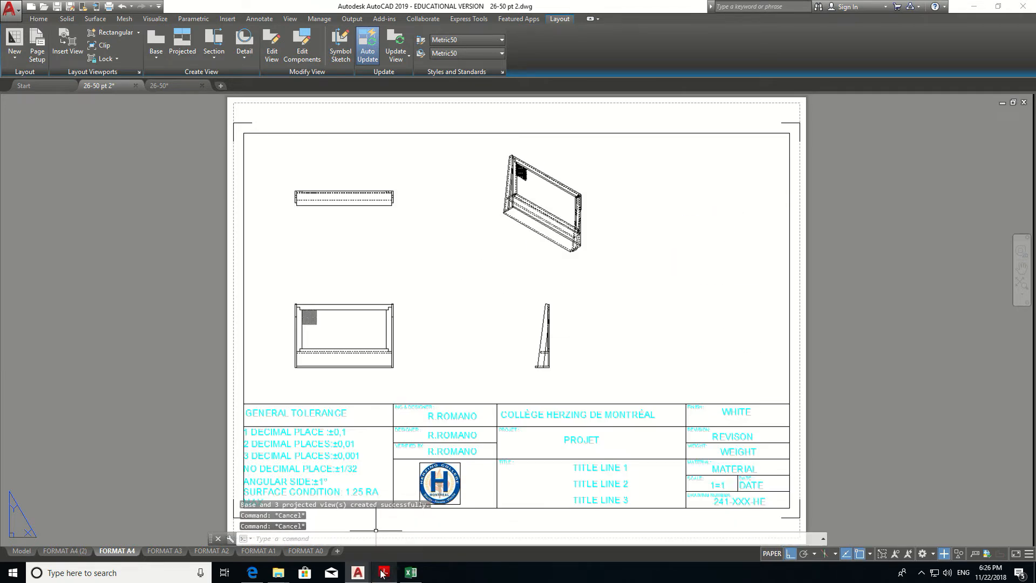
- Switch to Content 3b.pdf in Acrobat Reader and examine the view arrangement in Figure 26-52, the Tool Organizer solid model
{"action": "left_click", "coordinate": [384, 572]}
{"action": "scroll", "coordinate": [295, 138], "scroll_direction": "down", "scroll_amount": 10}
{"action": "scroll", "coordinate": [294, 138], "scroll_direction": "down", "scroll_amount": 8}
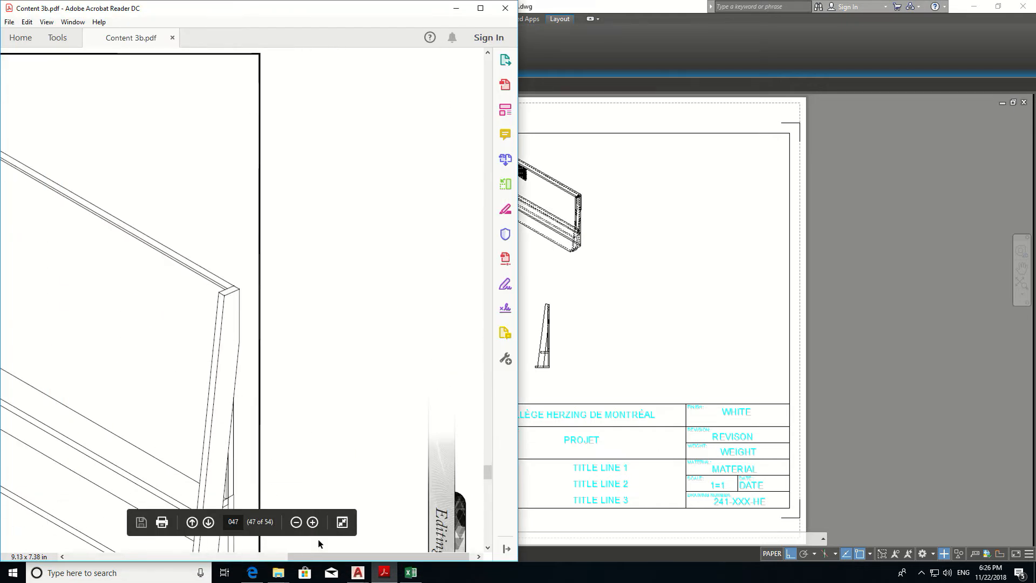
{"action": "left_click_drag", "start_coordinate": [398, 557], "coordinate": [246, 556]}
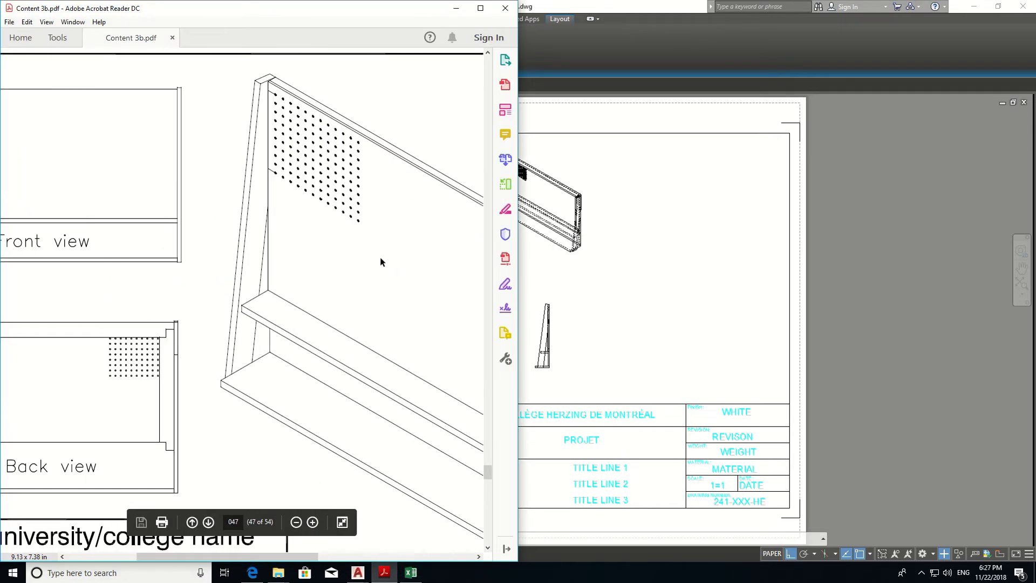
{"action": "scroll", "coordinate": [380, 261], "scroll_direction": "down", "scroll_amount": 1, "text": "ctrl"}
{"action": "scroll", "coordinate": [380, 262], "scroll_direction": "down", "scroll_amount": 1, "text": "ctrl"}
{"action": "left_click_drag", "start_coordinate": [324, 556], "coordinate": [299, 549]}
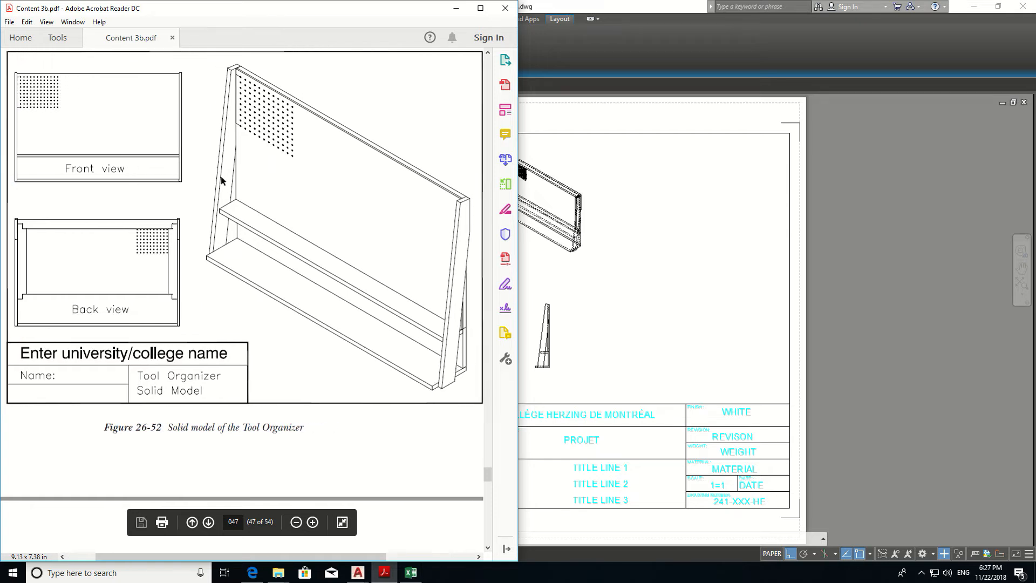
{"action": "left_click", "coordinate": [457, 11]}
{"action": "key", "text": "Escape"}
{"action": "key", "text": "Escape"}
{"action": "key", "text": "Escape"}
- Delete the front, top and side views from the A4 sheet, keeping only the isometric view
{"action": "middle_click_drag", "start_coordinate": [331, 310], "coordinate": [386, 342]}
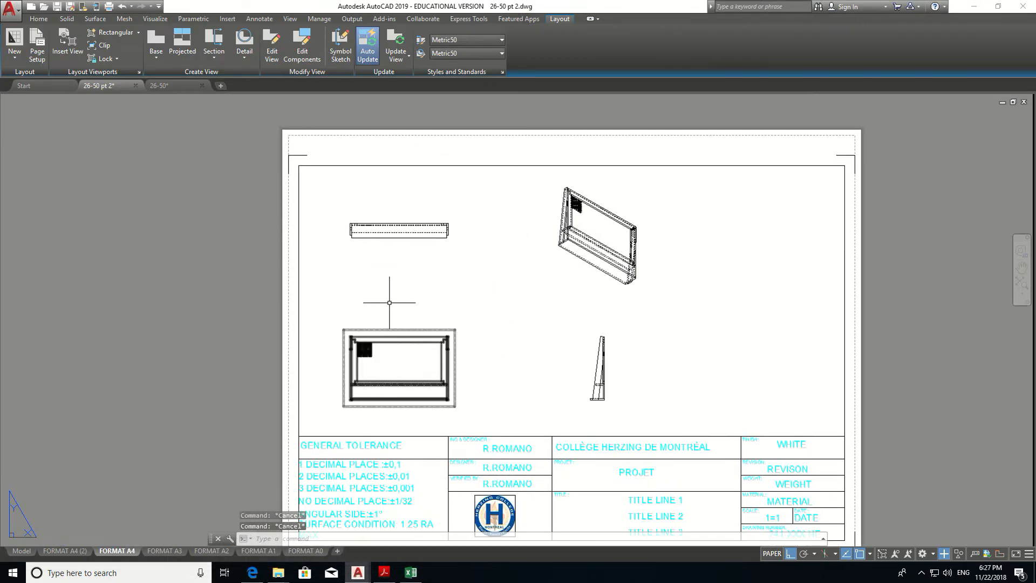
{"action": "left_click", "coordinate": [403, 337]}
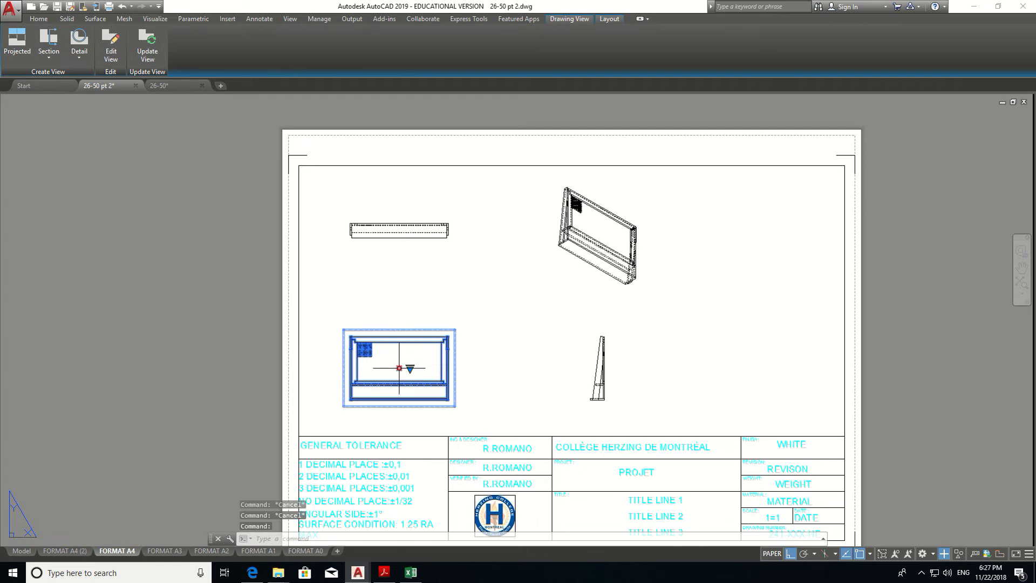
{"action": "key", "text": "Escape"}
{"action": "left_click", "coordinate": [402, 337]}
{"action": "key", "text": "Delete"}
{"action": "left_click", "coordinate": [398, 231]}
{"action": "key", "text": "Delete"}
{"action": "left_click", "coordinate": [599, 361]}
{"action": "key", "text": "Delete"}
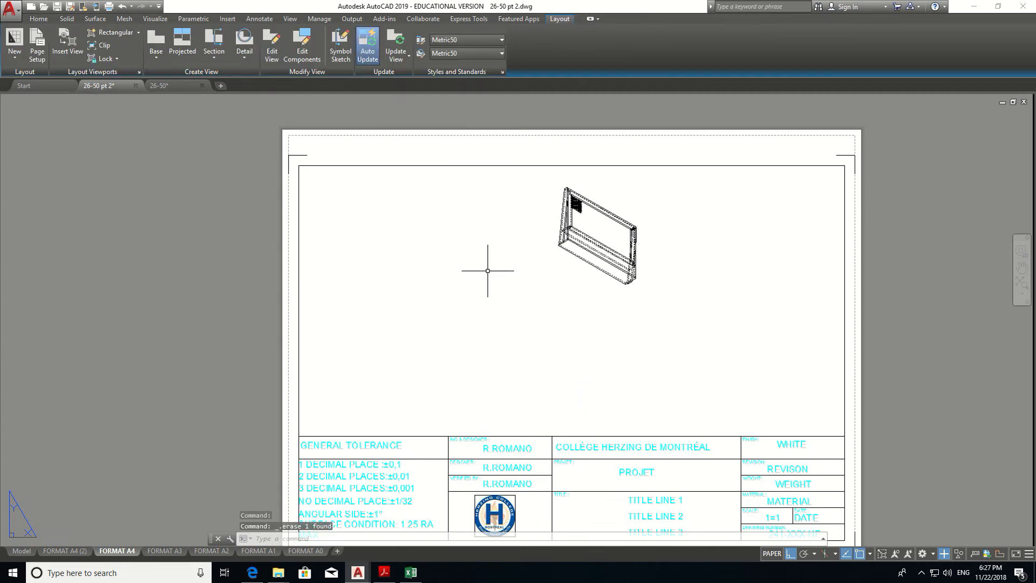
- Place a base view from model space with Back orientation in the sheet's lower-left area, without projected views
{"action": "left_click", "coordinate": [155, 51]}
{"action": "left_click", "coordinate": [174, 73]}
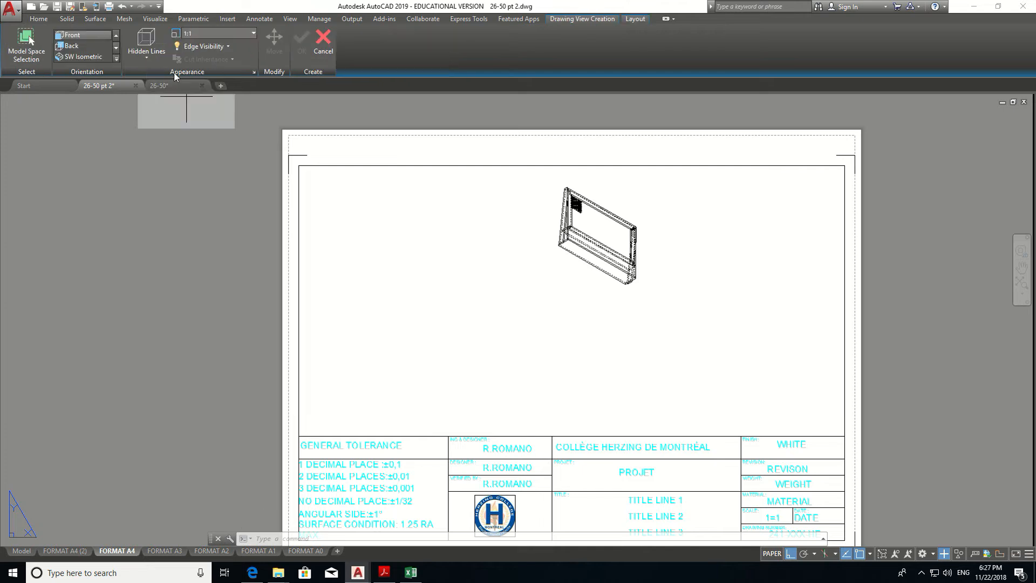
{"action": "left_click", "coordinate": [78, 43]}
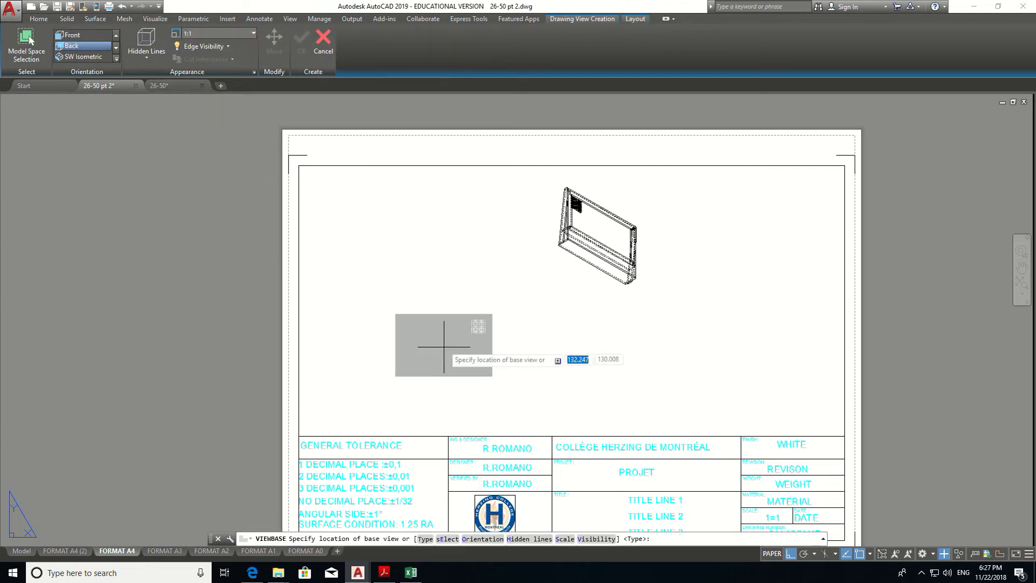
{"action": "left_click", "coordinate": [405, 367]}
{"action": "key", "text": "Return"}
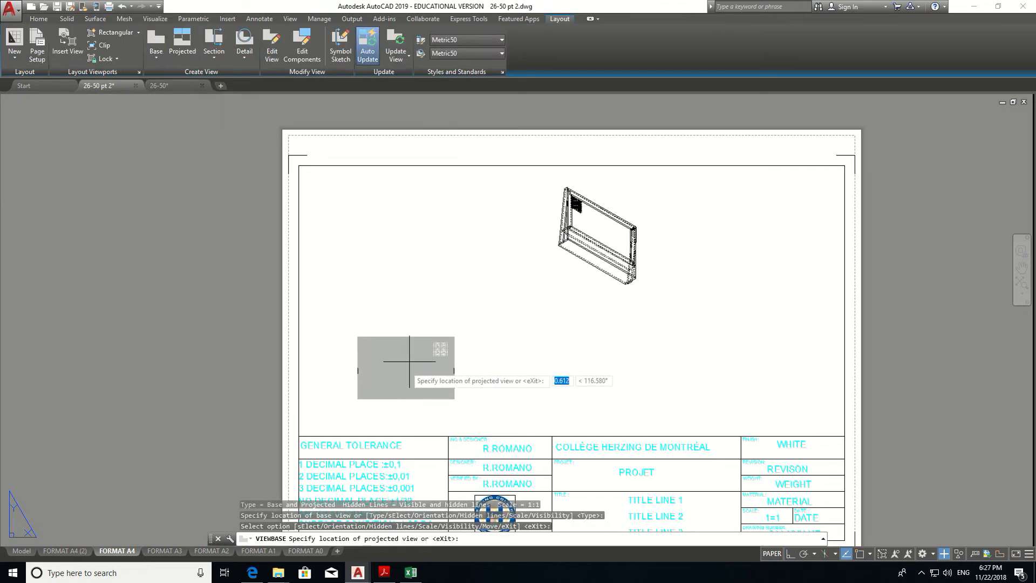
{"action": "key", "text": "Return"}
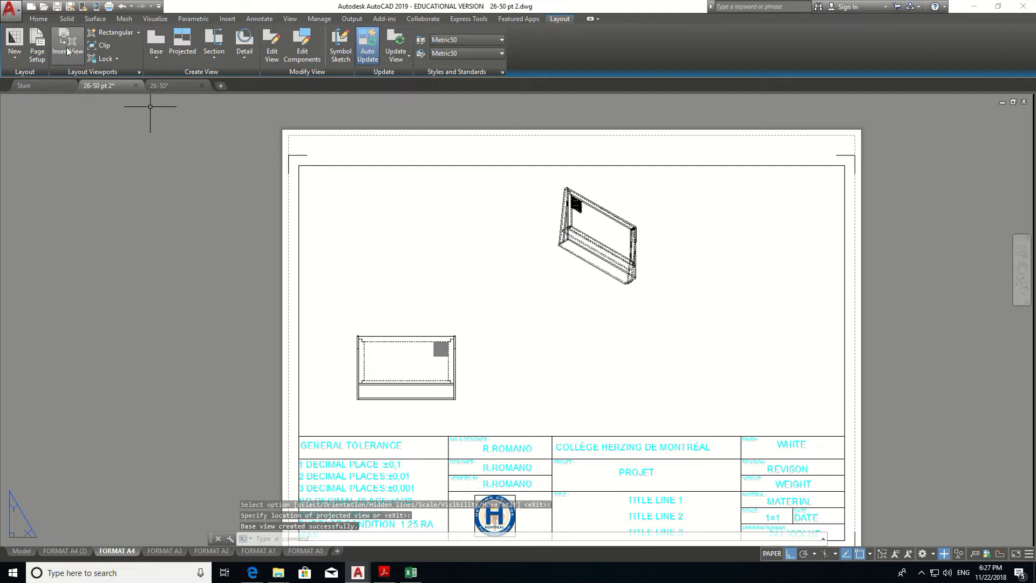
- Place a base view from model space with Front orientation directly above the back view, without projected views
{"action": "left_click", "coordinate": [156, 57]}
{"action": "left_click", "coordinate": [178, 76]}
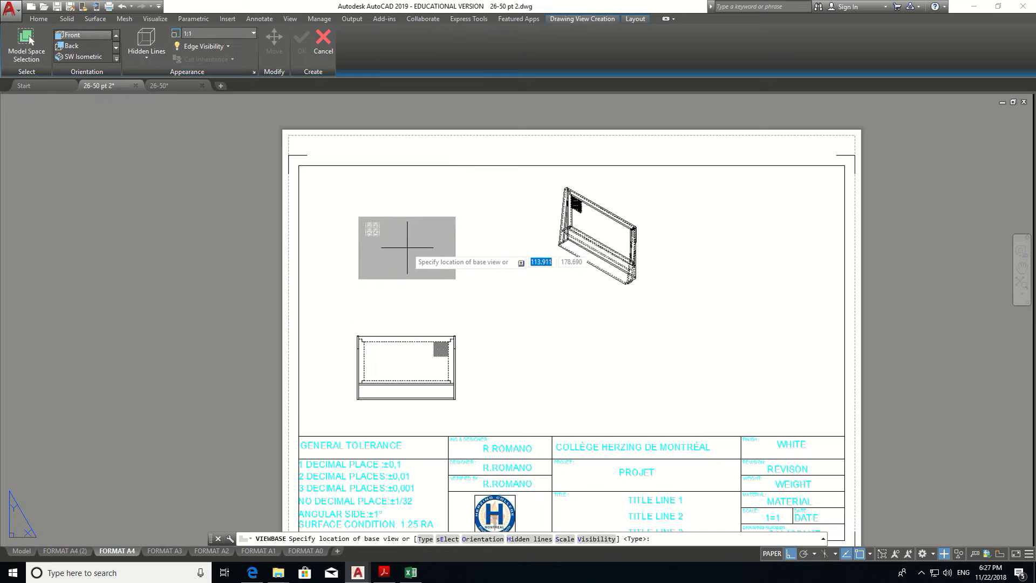
{"action": "left_click", "coordinate": [409, 243]}
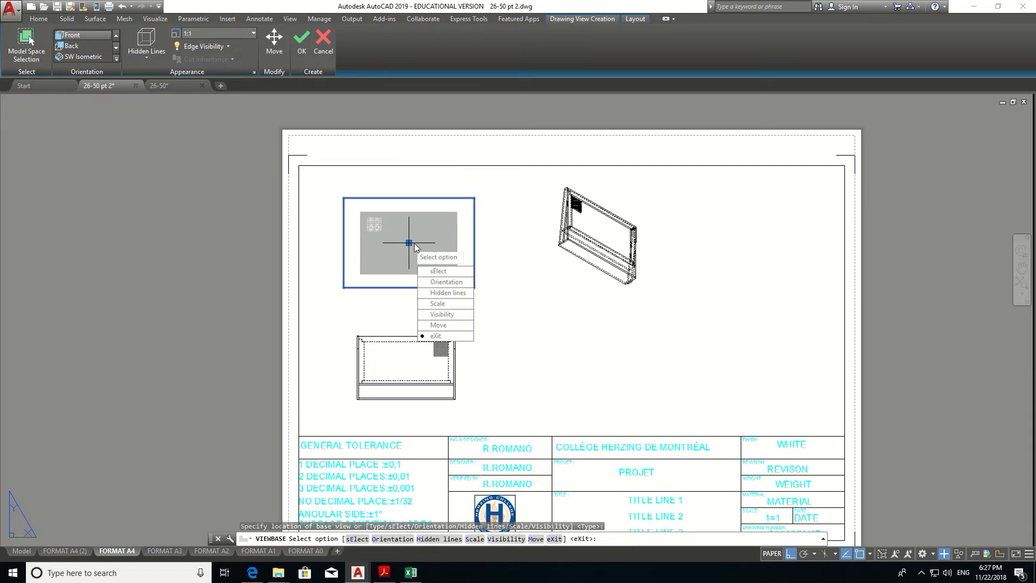
{"action": "key", "text": "Return"}
{"action": "key", "text": "Return"}
{"action": "key", "text": "Escape"}
{"action": "key", "text": "Escape"}
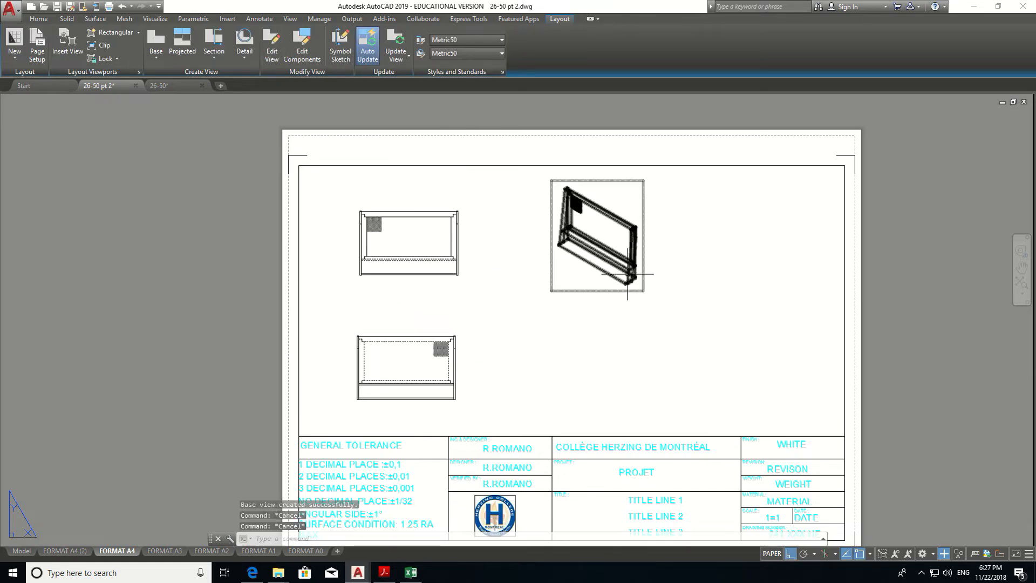
- Try a 2:1 scale on the back view and on the front view
{"action": "left_click", "coordinate": [407, 370]}
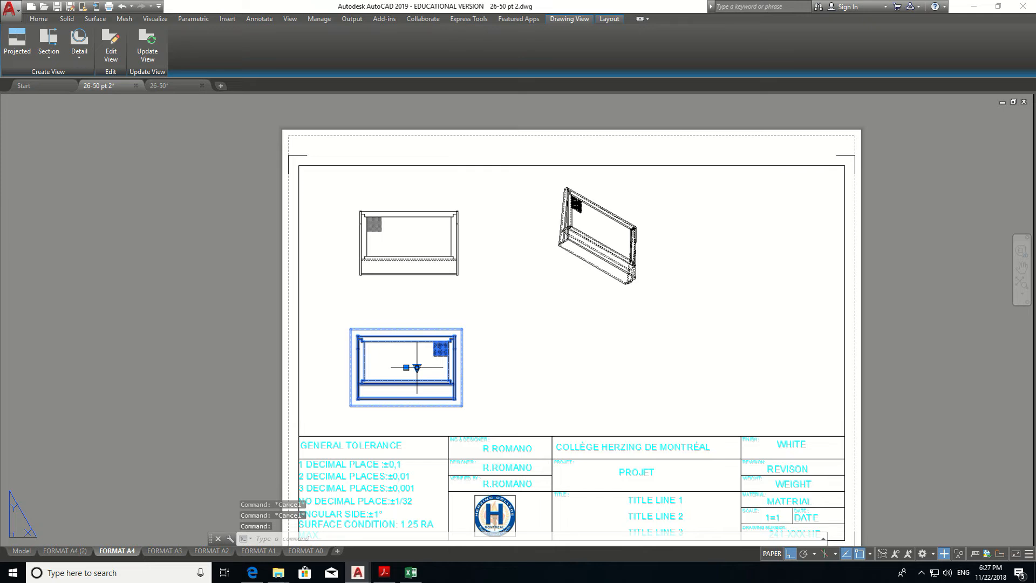
{"action": "left_click", "coordinate": [417, 368]}
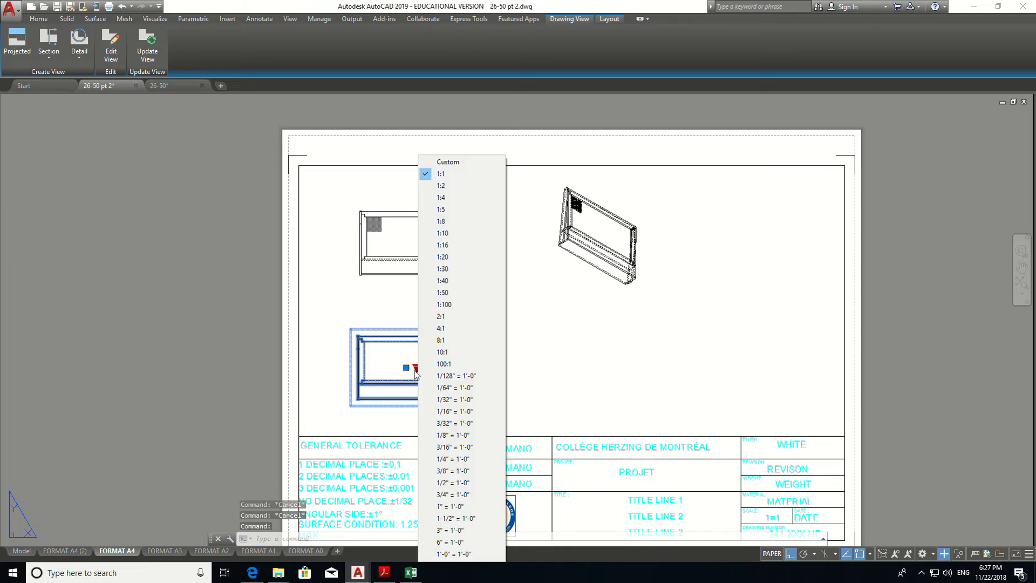
{"action": "left_click", "coordinate": [443, 316]}
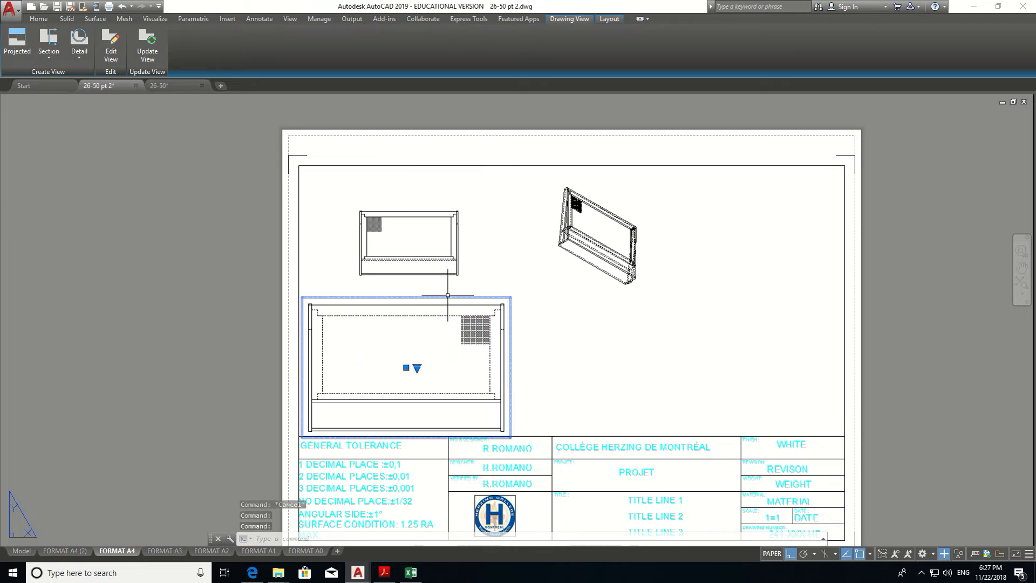
{"action": "key", "text": "Escape"}
{"action": "left_click", "coordinate": [420, 242]}
{"action": "left_click", "coordinate": [419, 242]}
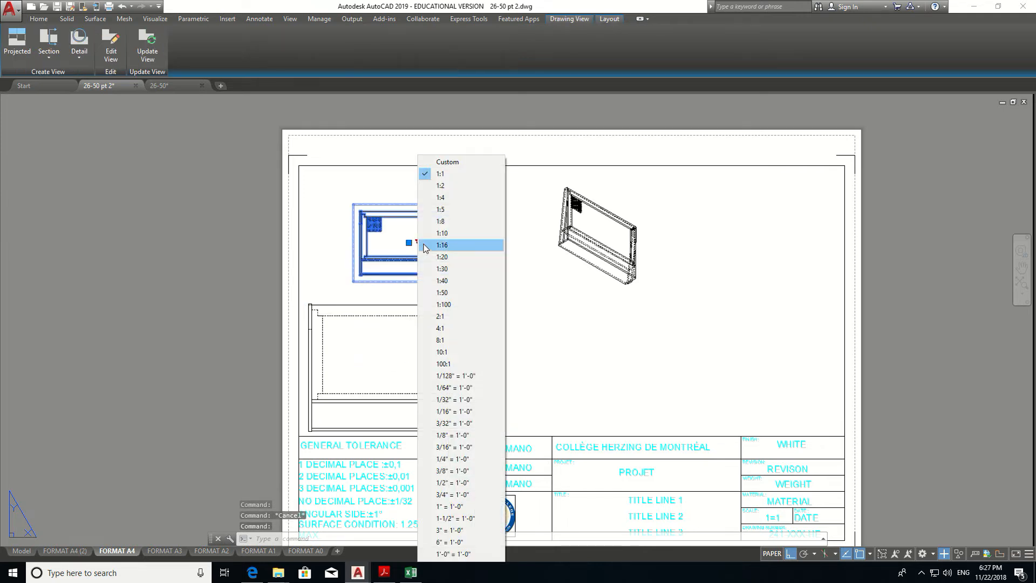
{"action": "left_click", "coordinate": [443, 316]}
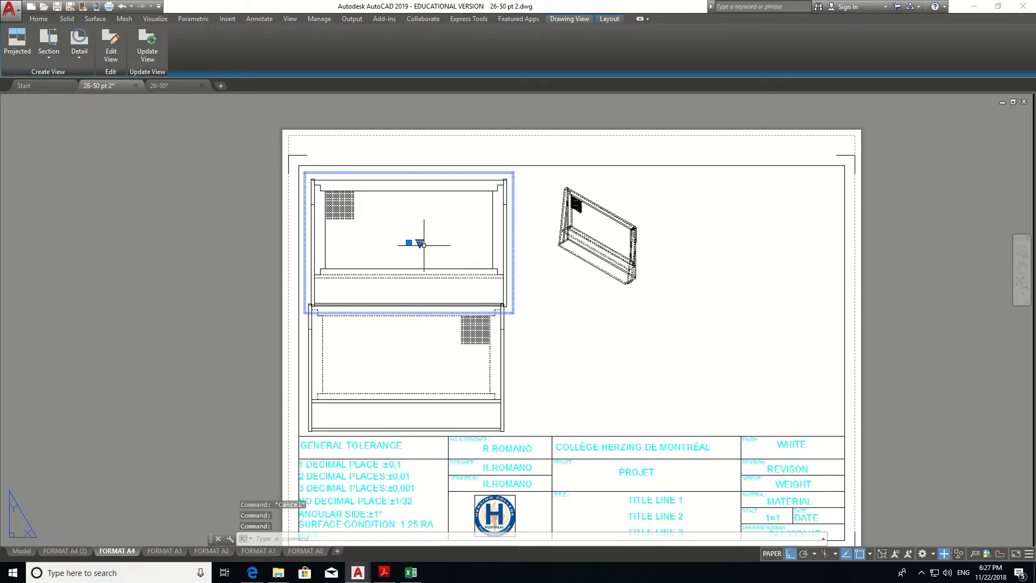
{"action": "key", "text": "Escape"}
- Undo the 2:1 scaling of the front and back views
{"action": "left_click", "coordinate": [479, 223]}
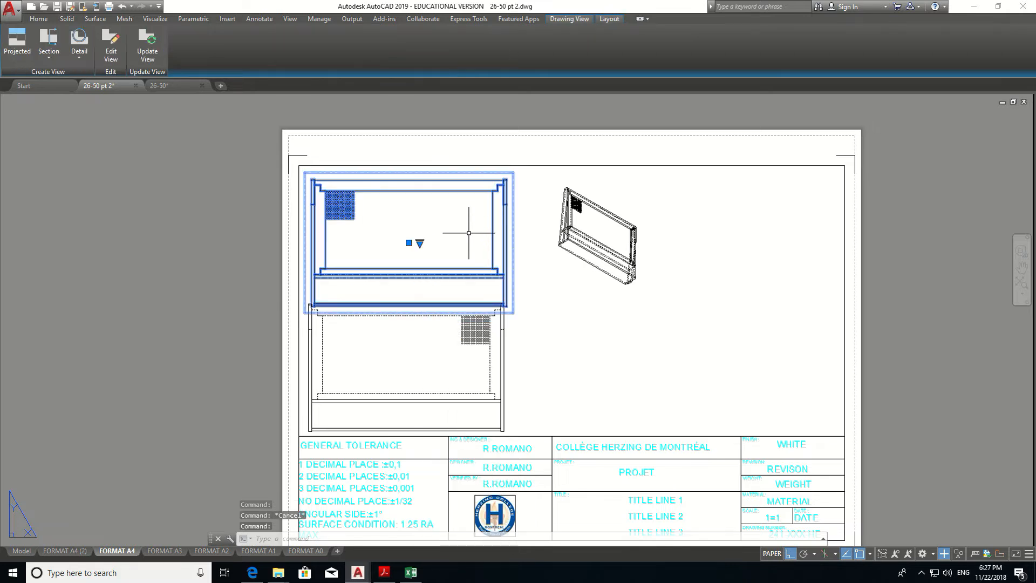
{"action": "key", "text": "ctrl+z"}
{"action": "key", "text": "Escape"}
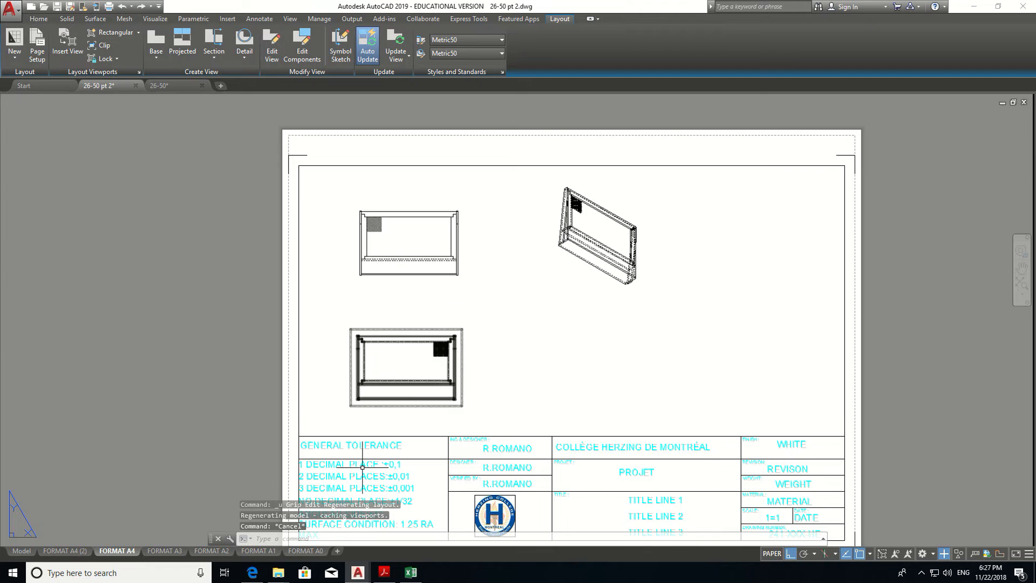
- Compare the isometric view on the sheet with the solid model figure in Content 3b.pdf
{"action": "left_click", "coordinate": [393, 573]}
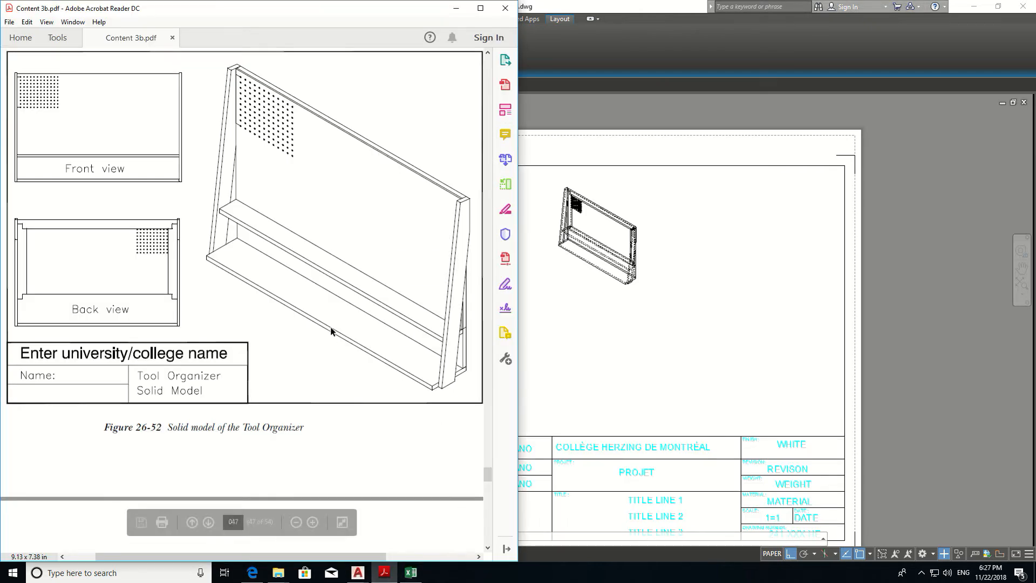
{"action": "left_click", "coordinate": [455, 9]}
{"action": "left_click", "coordinate": [603, 213]}
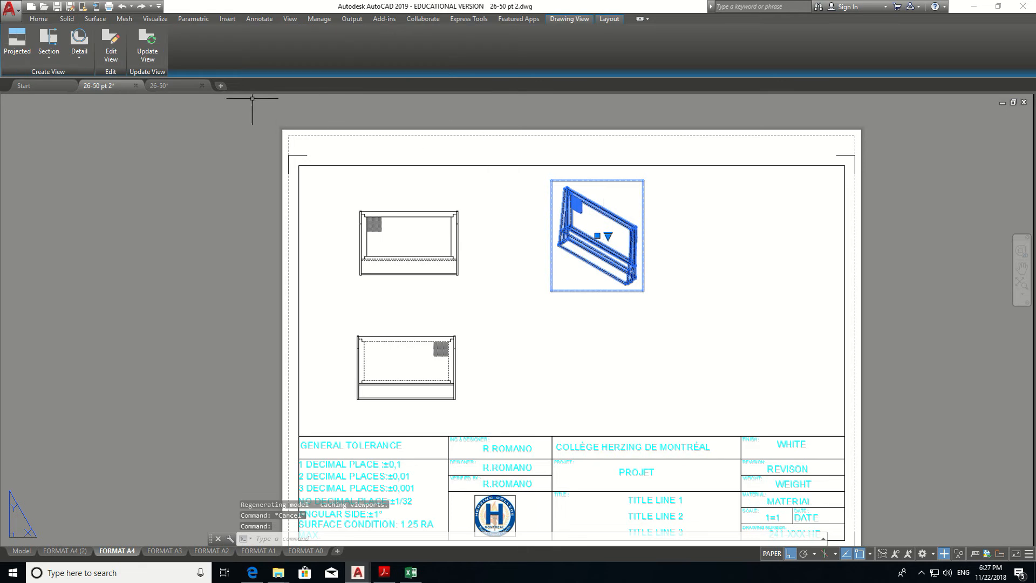
{"action": "scroll", "coordinate": [570, 219], "scroll_direction": "up", "scroll_amount": 5}
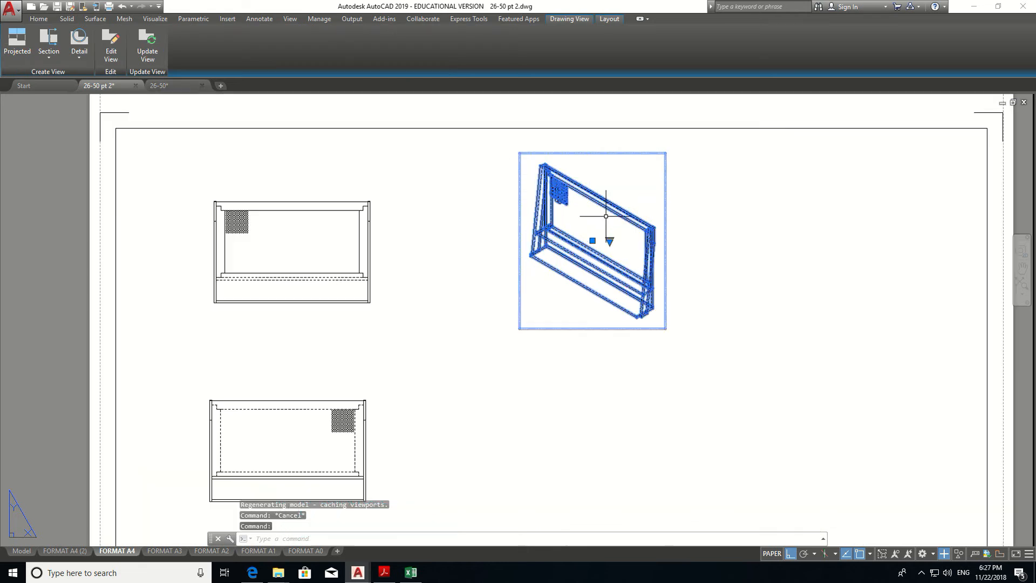
{"action": "key", "text": "Escape"}
{"action": "scroll", "coordinate": [529, 223], "scroll_direction": "down", "scroll_amount": 2}
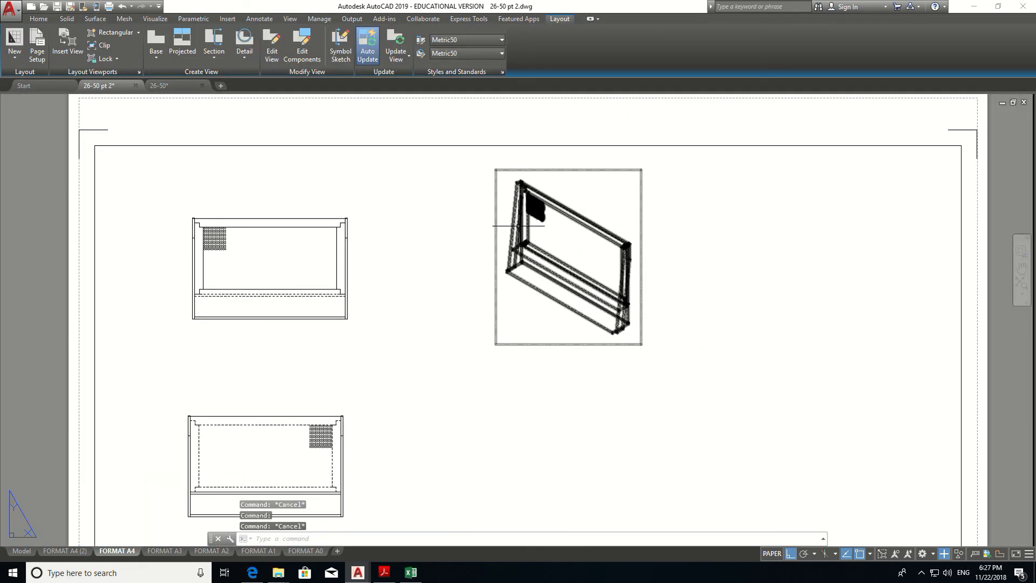
- Go to the FORMAT A4 (2) sheet that holds the bill of materials
{"action": "left_click", "coordinate": [59, 550]}
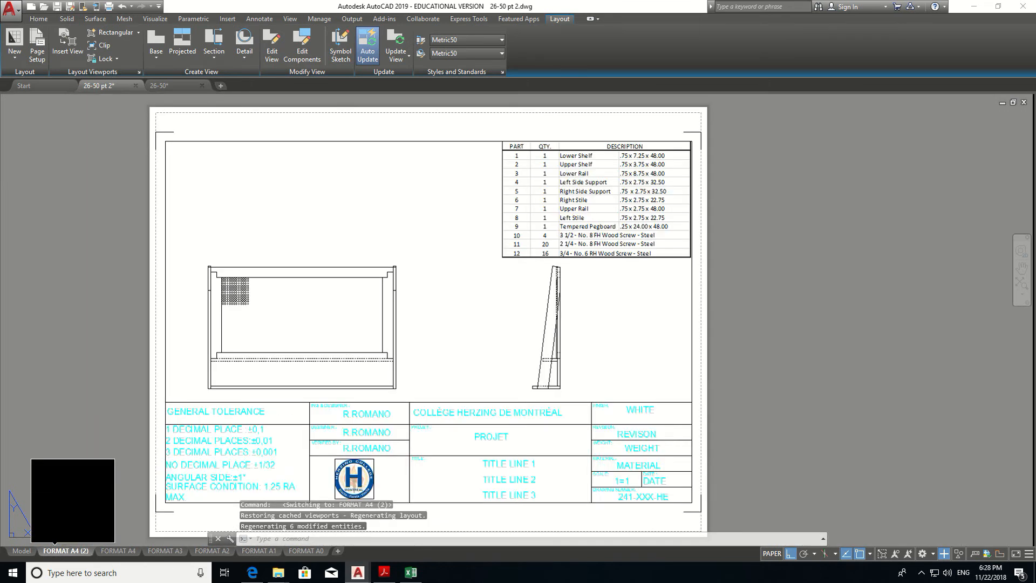
{"action": "scroll", "coordinate": [322, 367], "scroll_direction": "down", "scroll_amount": 2}
{"action": "middle_click_drag", "start_coordinate": [277, 347], "coordinate": [407, 310]}
{"action": "key", "text": "Escape"}
{"action": "scroll", "coordinate": [349, 311], "scroll_direction": "up", "scroll_amount": 2}
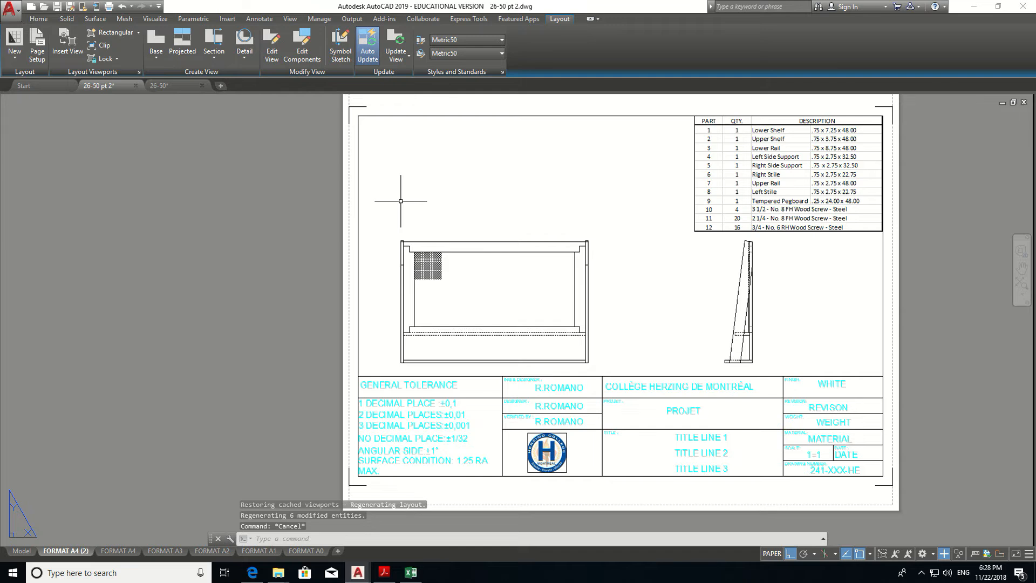
- Add a circular tag multileader numbered 01 pointing to the upper rail in the front view, with Ortho off
{"action": "left_click", "coordinate": [257, 21]}
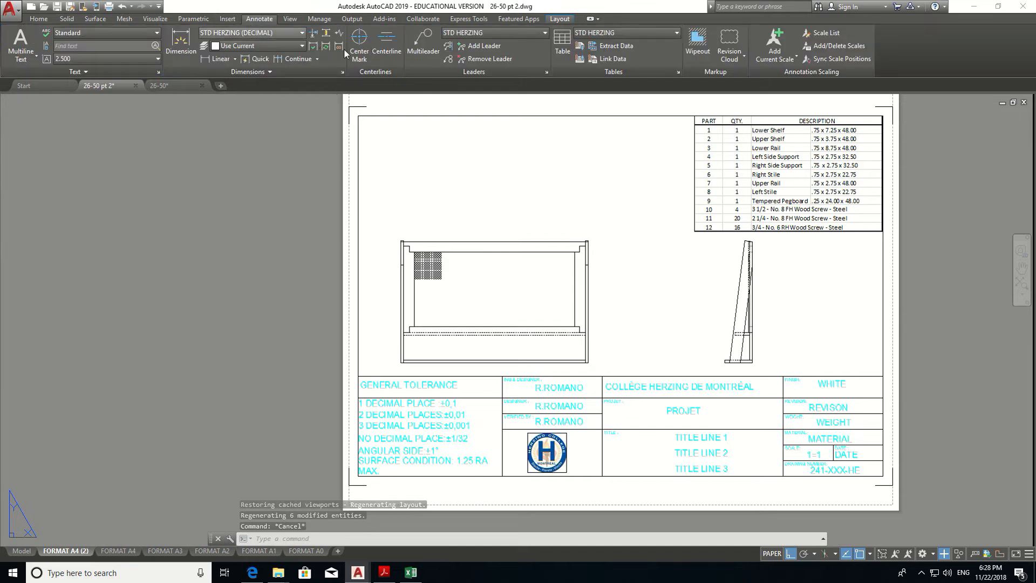
{"action": "left_click", "coordinate": [424, 52]}
{"action": "scroll", "coordinate": [579, 249], "scroll_direction": "up", "scroll_amount": 4}
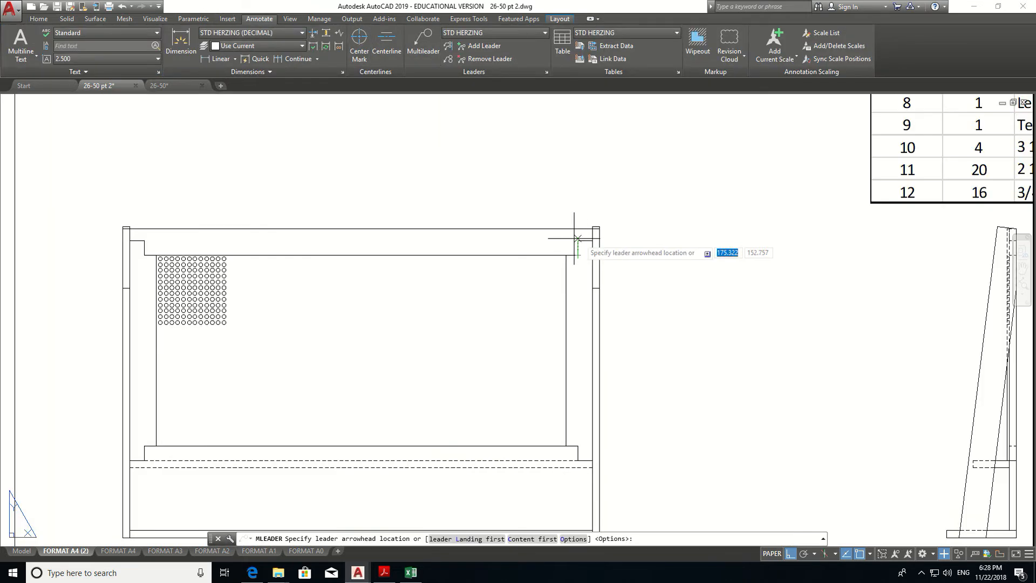
{"action": "left_click", "coordinate": [359, 239]}
{"action": "key", "text": "F8"}
{"action": "left_click", "coordinate": [551, 182]}
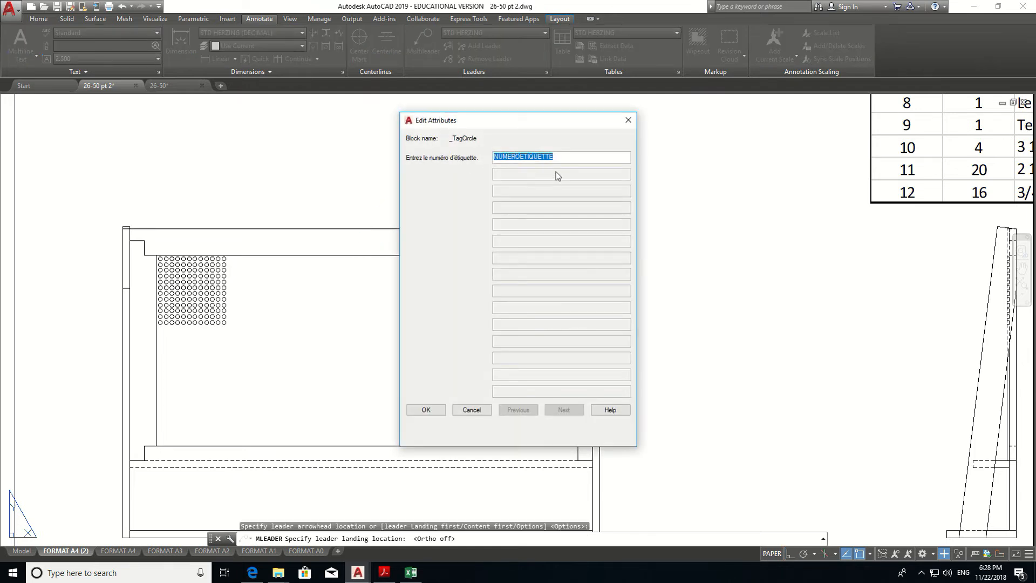
{"action": "left_click", "coordinate": [425, 410]}
{"action": "key", "text": "Escape"}
{"action": "key", "text": "Escape"}
{"action": "scroll", "coordinate": [474, 130], "scroll_direction": "down", "scroll_amount": 2}
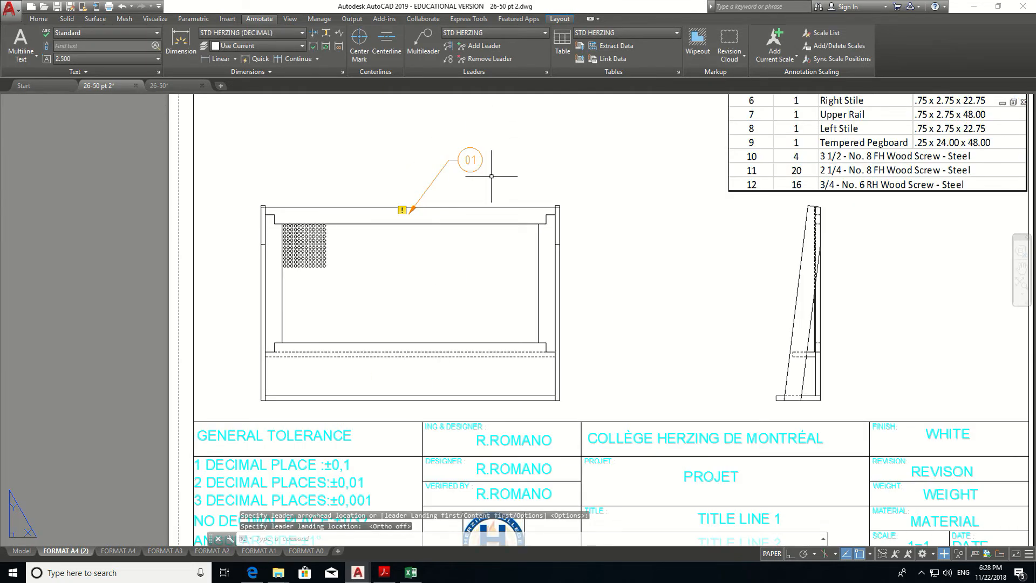
- Arrange AutoCAD side by side with Content 3b.pdf and show the Figure 26-51 assembly drawing
{"action": "left_click_drag", "start_coordinate": [392, 6], "coordinate": [1035, 118]}
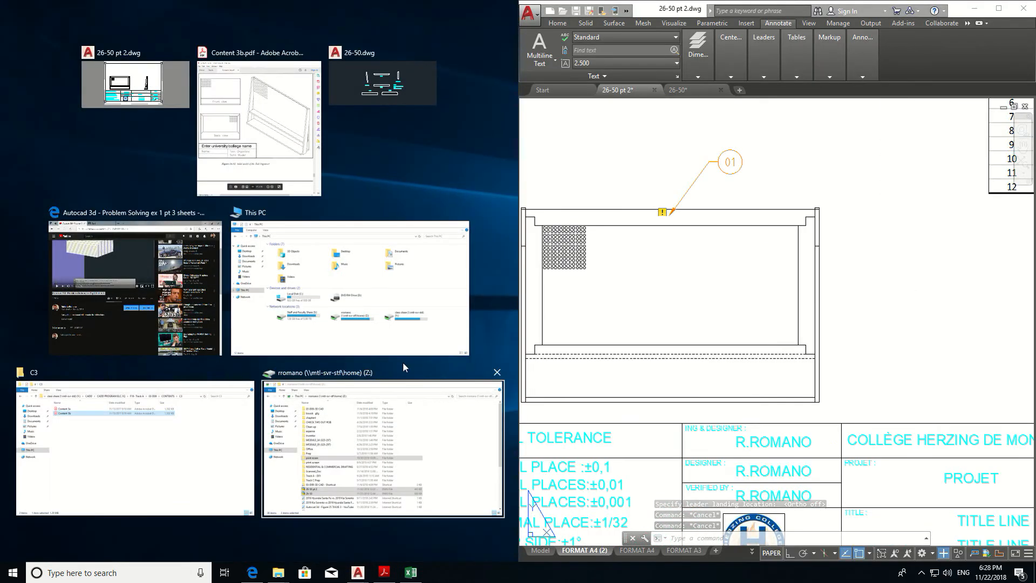
{"action": "left_click", "coordinate": [270, 90]}
{"action": "scroll", "coordinate": [259, 354], "scroll_direction": "up", "scroll_amount": 10}
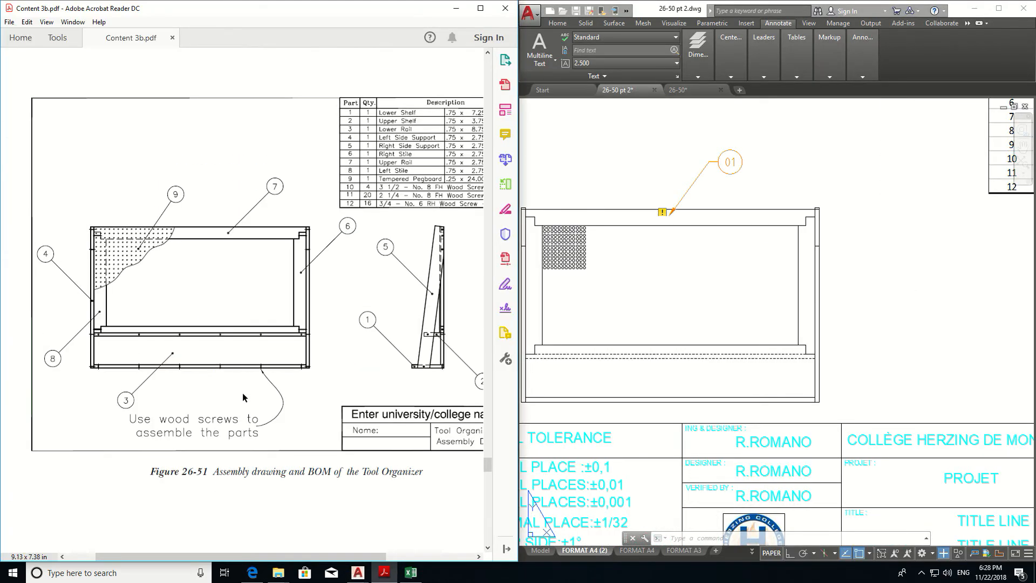
- Renumber the upper rail's balloon as 07
{"action": "left_click", "coordinate": [730, 161]}
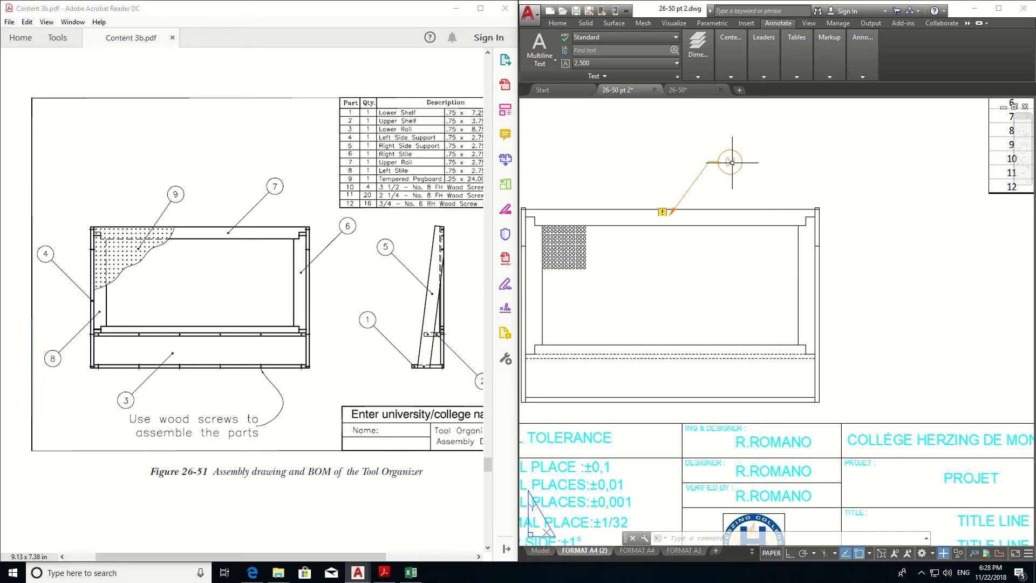
{"action": "double_click", "coordinate": [732, 160]}
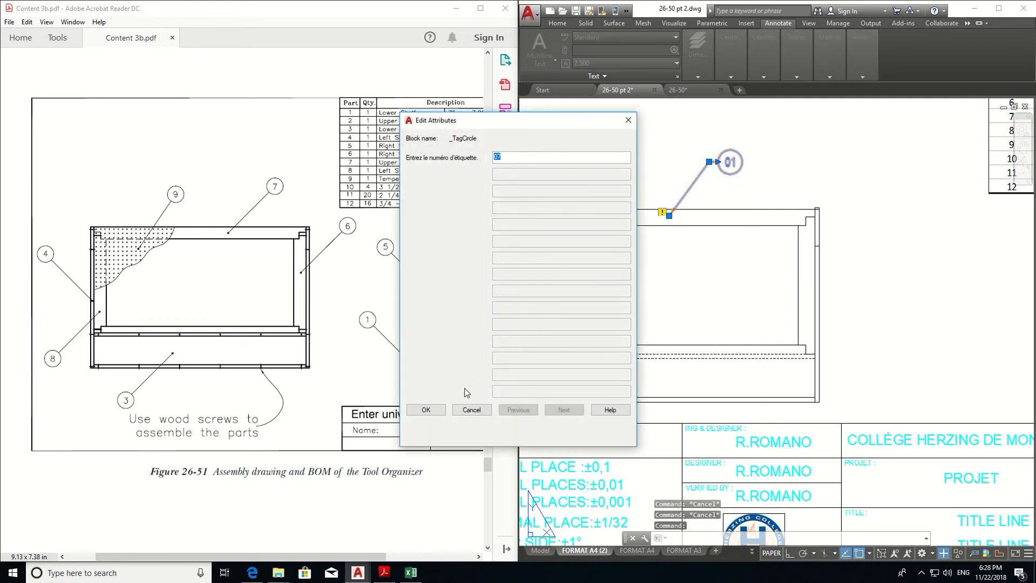
{"action": "key", "text": "Escape"}
{"action": "scroll", "coordinate": [746, 189], "scroll_direction": "down", "scroll_amount": 5}
{"action": "middle_click_drag", "start_coordinate": [746, 189], "coordinate": [725, 212]}
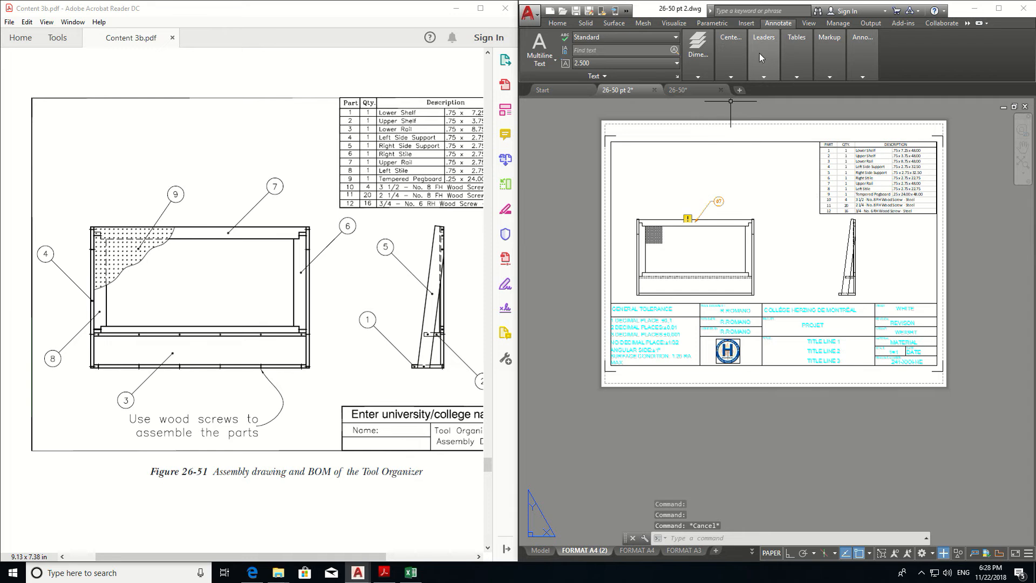
- Add balloon 6 with a leader pointing to the right stile in the front view
{"action": "left_click", "coordinate": [760, 54]}
{"action": "left_click", "coordinate": [766, 99]}
{"action": "scroll", "coordinate": [726, 256], "scroll_direction": "up", "scroll_amount": 4}
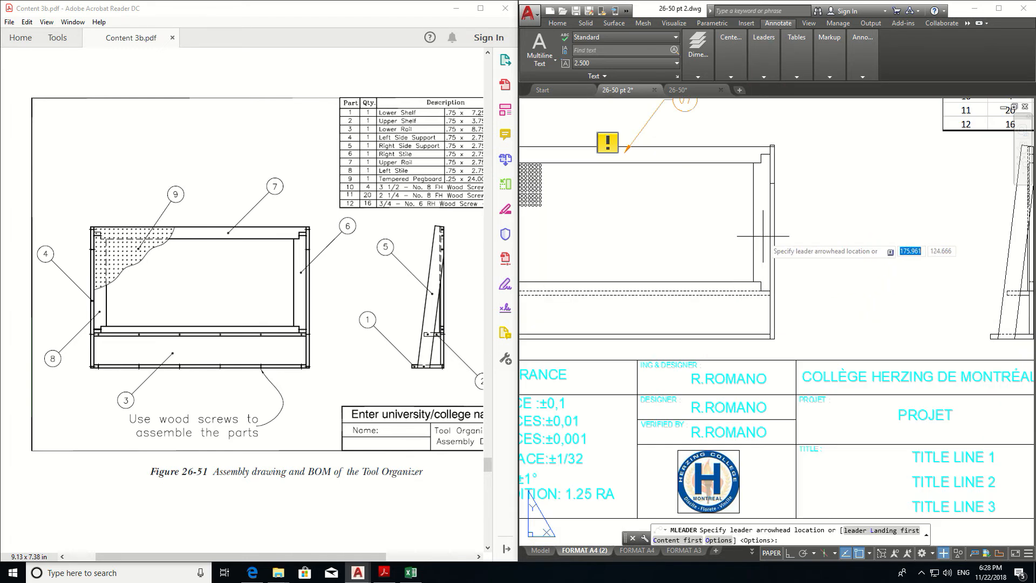
{"action": "left_click", "coordinate": [748, 250]}
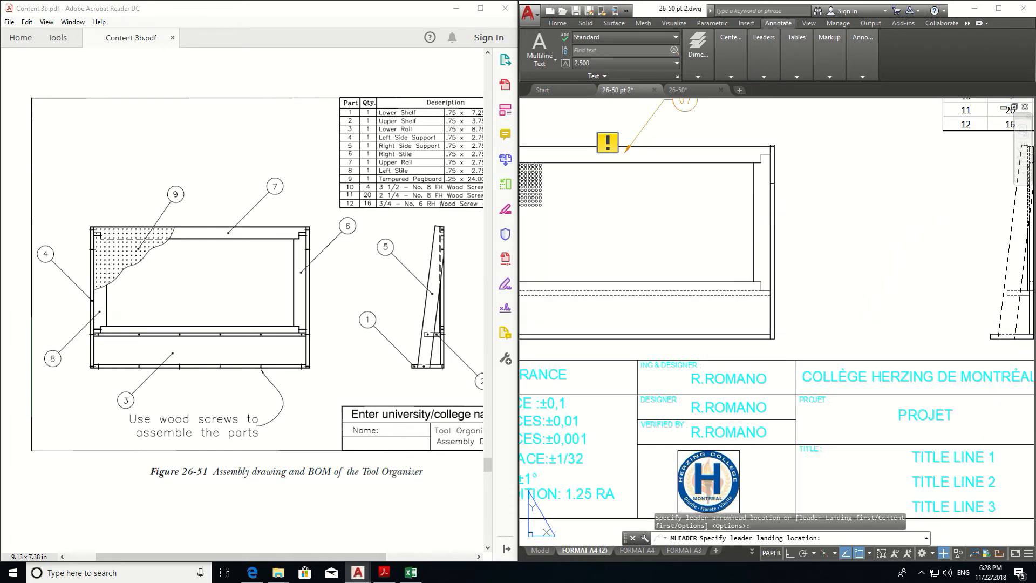
{"action": "left_click", "coordinate": [832, 172]}
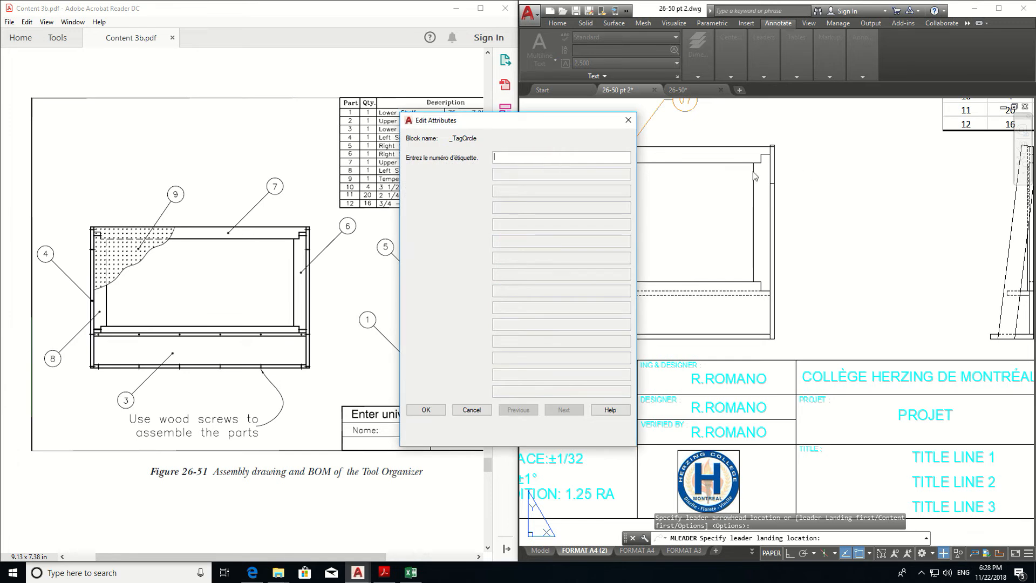
{"action": "type", "text": "6"}
{"action": "left_click", "coordinate": [425, 410]}
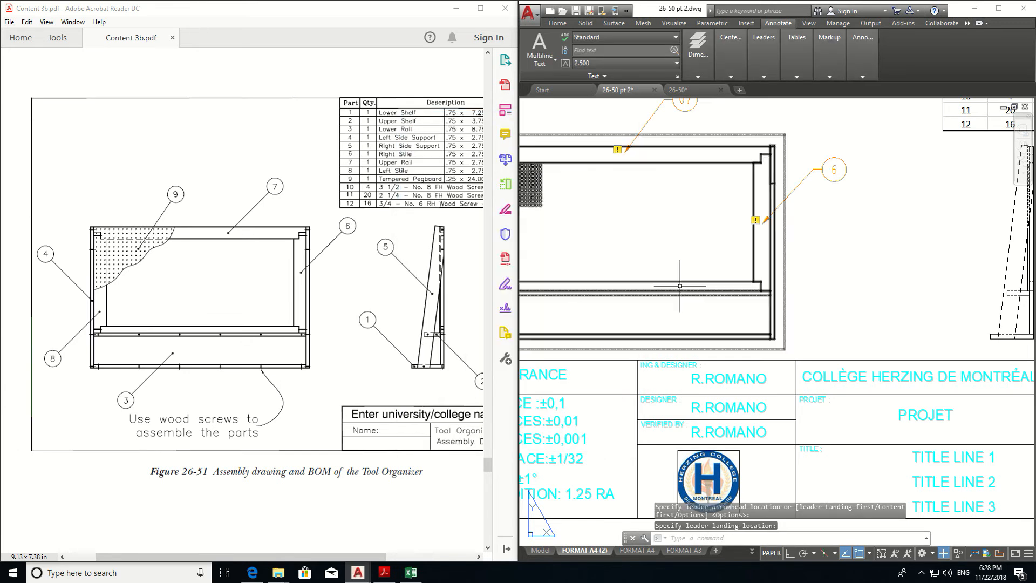
- Change the upper rail's balloon number to 7, without the leading zero
{"action": "scroll", "coordinate": [642, 162], "scroll_direction": "down", "scroll_amount": 4}
{"action": "scroll", "coordinate": [701, 124], "scroll_direction": "up", "scroll_amount": 4}
{"action": "key", "text": "Escape"}
{"action": "double_click", "coordinate": [739, 135]}
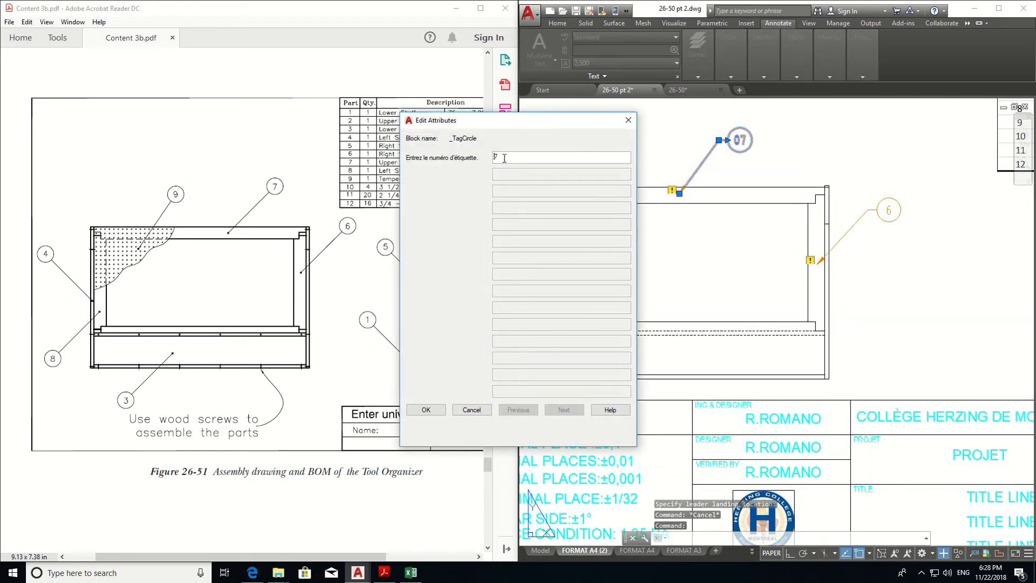
{"action": "type", "text": "7"}
{"action": "left_click", "coordinate": [425, 409]}
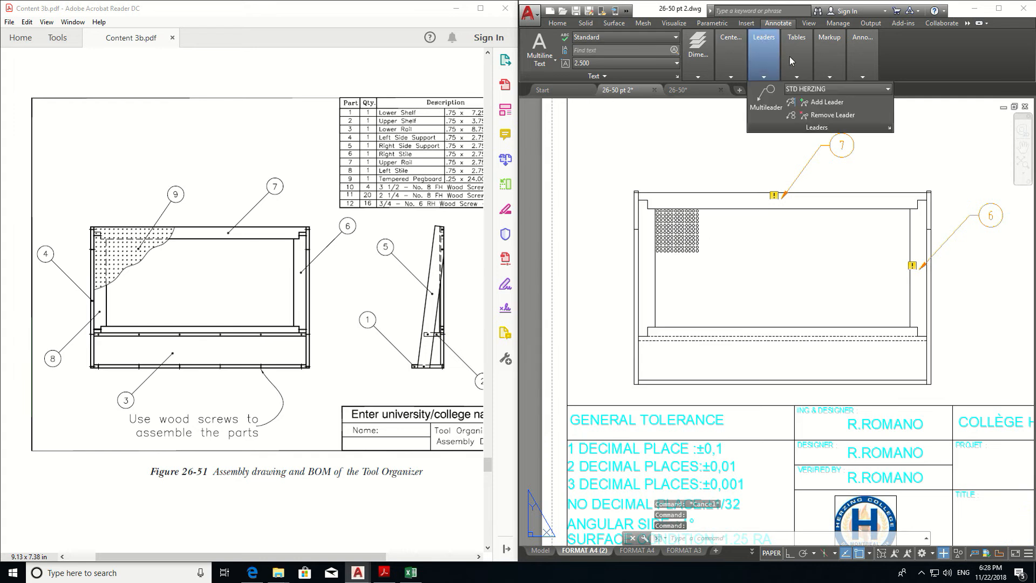
- Add balloon 9 above the front view with its multileader pointing to the pegboard holes
{"action": "type", "text": "MLEADER"}
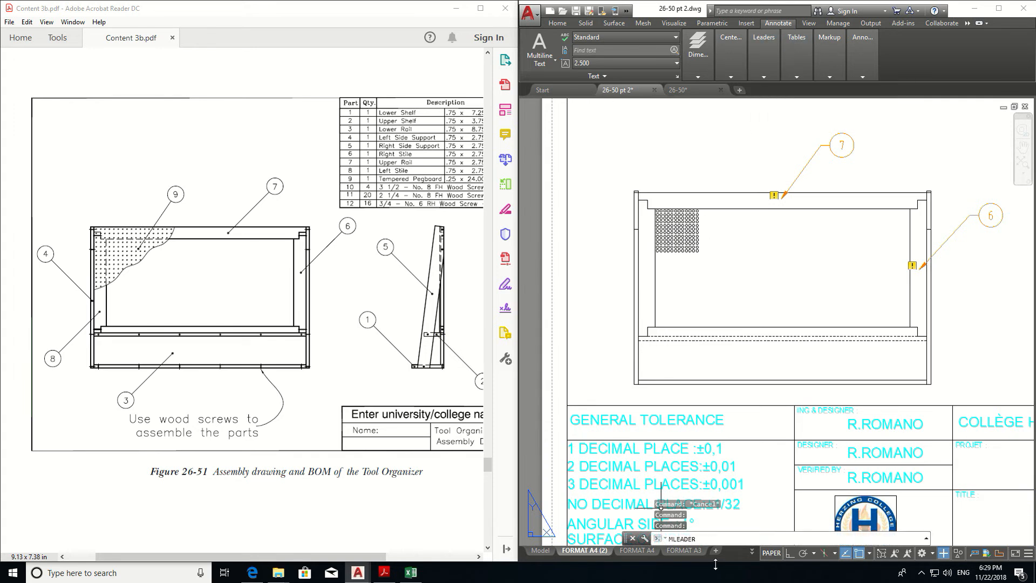
{"action": "key", "text": "Return"}
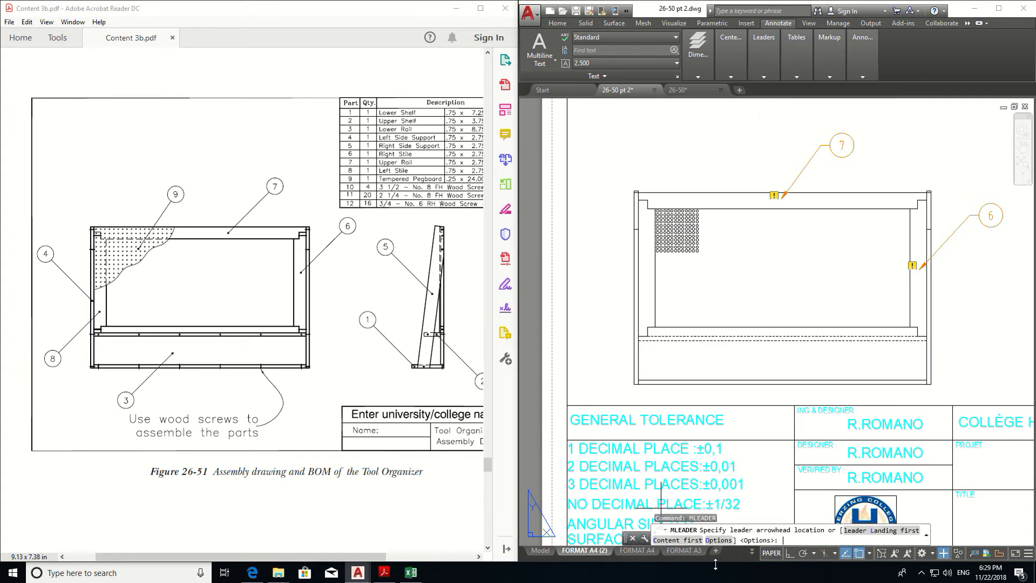
{"action": "left_click", "coordinate": [677, 229]}
{"action": "left_click", "coordinate": [734, 152]}
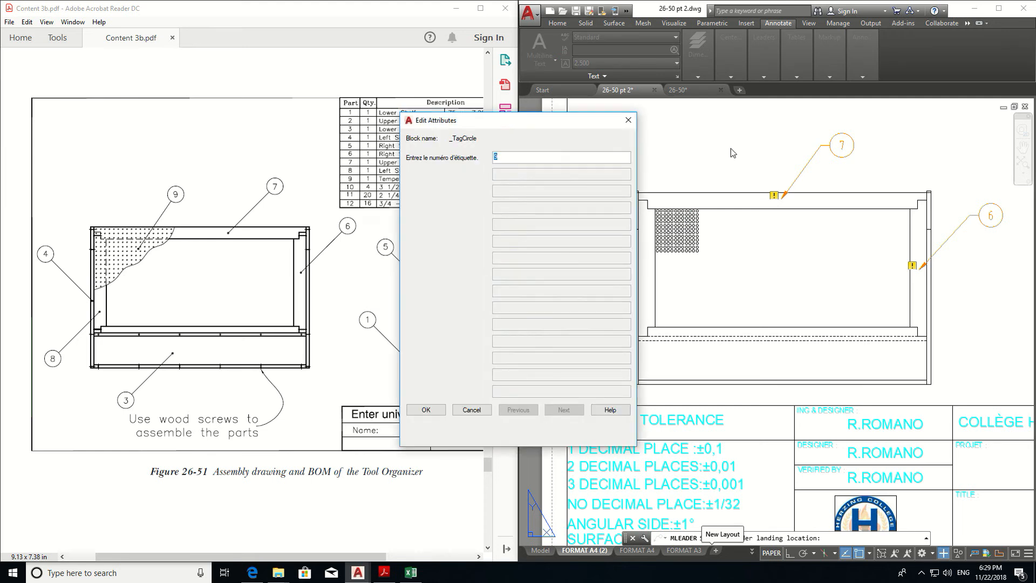
{"action": "left_click", "coordinate": [426, 410]}
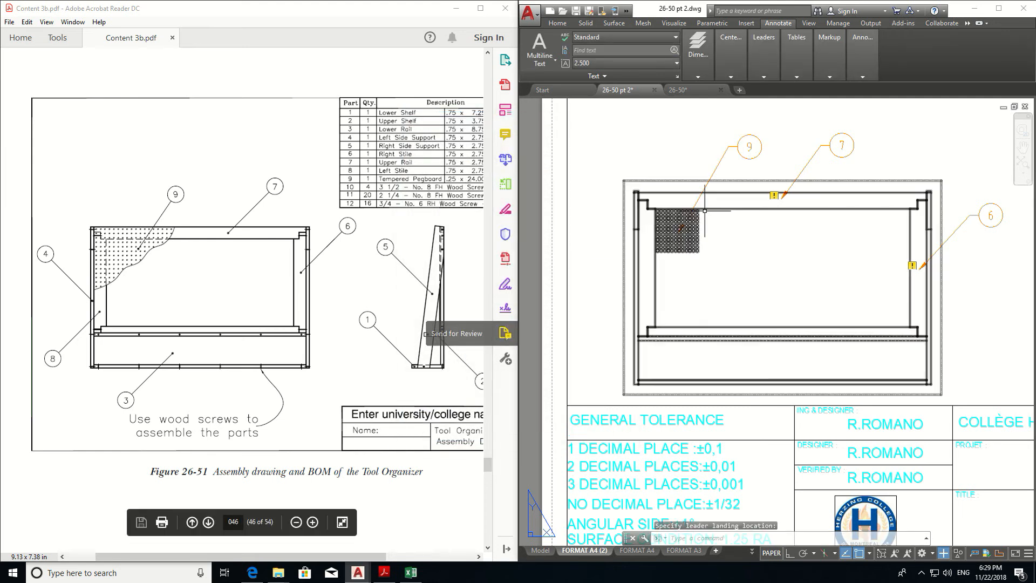
{"action": "key", "text": "Escape"}
- Add balloon 4 outside the front view with its multileader pointing to the left side support's outer edge
{"action": "key", "text": "Return"}
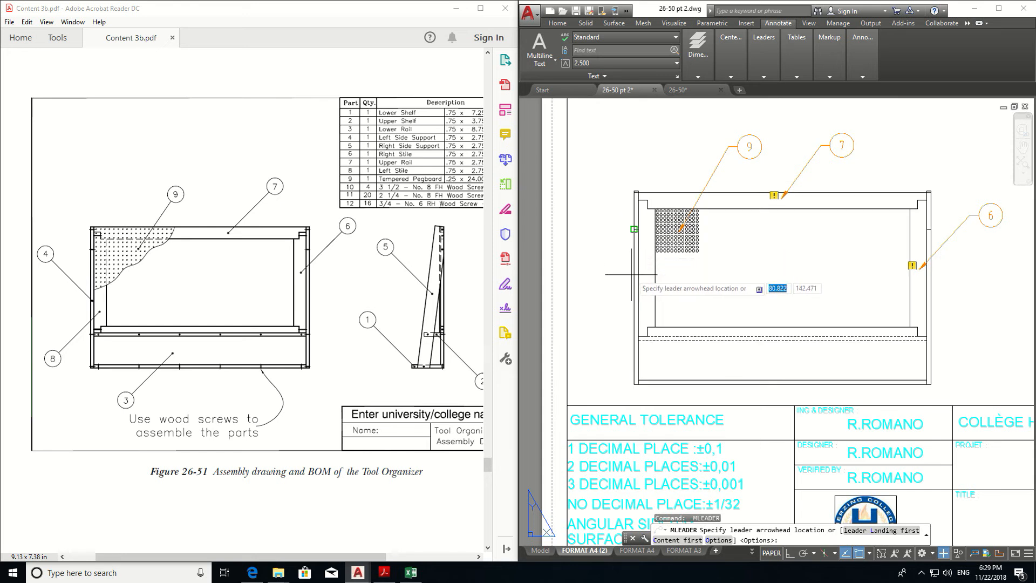
{"action": "scroll", "coordinate": [634, 273], "scroll_direction": "up", "scroll_amount": 5}
{"action": "left_click", "coordinate": [646, 285]}
{"action": "scroll", "coordinate": [624, 246], "scroll_direction": "down", "scroll_amount": 3}
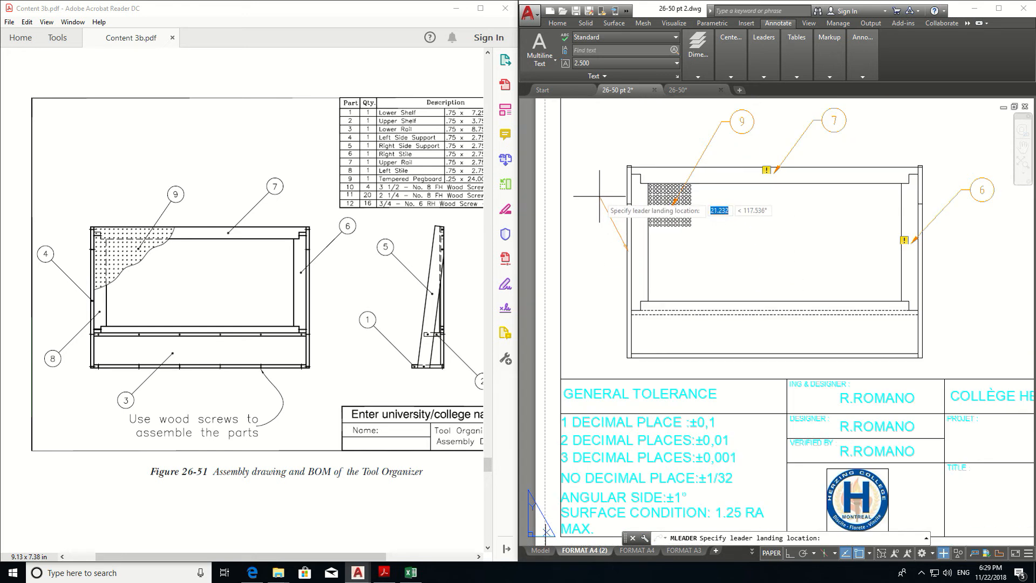
{"action": "left_click", "coordinate": [600, 196]}
{"action": "type", "text": "4"}
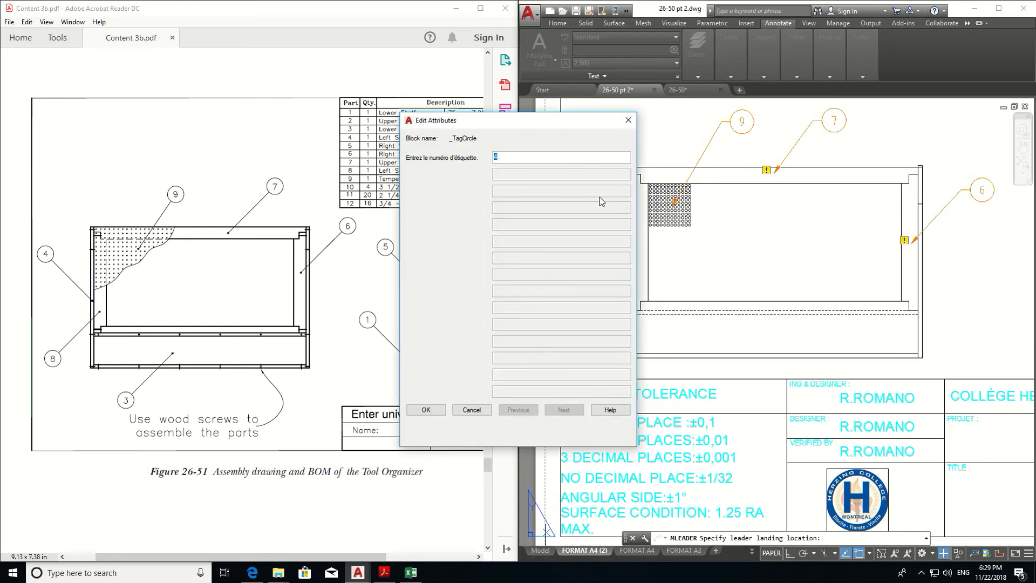
{"action": "left_click", "coordinate": [425, 408]}
{"action": "key", "text": "Escape"}
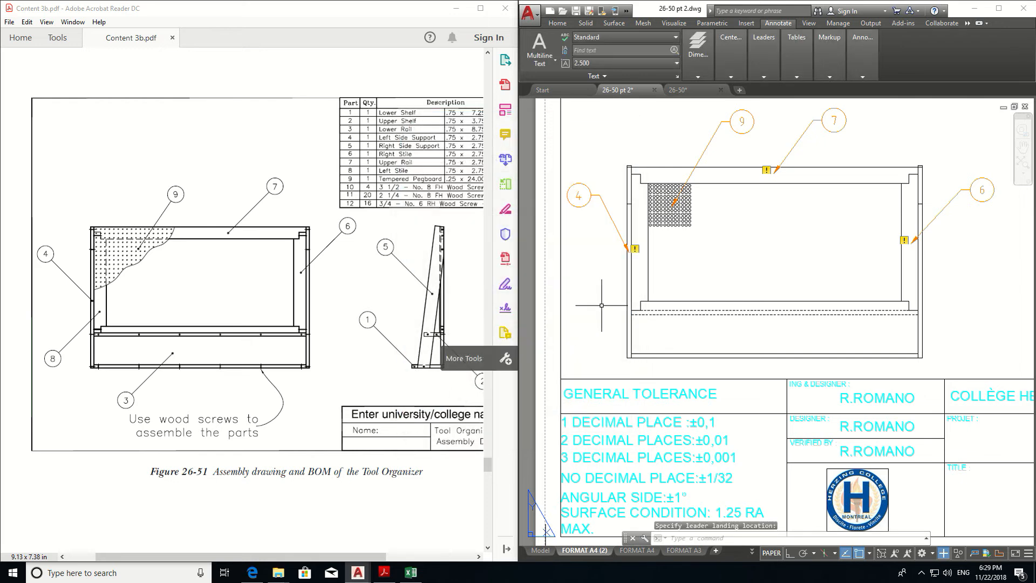
- Add balloon 8 below balloon 4 with its multileader pointing to the left stile
{"action": "scroll", "coordinate": [636, 281], "scroll_direction": "up", "scroll_amount": 4}
{"action": "key", "text": "space"}
{"action": "left_click", "coordinate": [643, 274]}
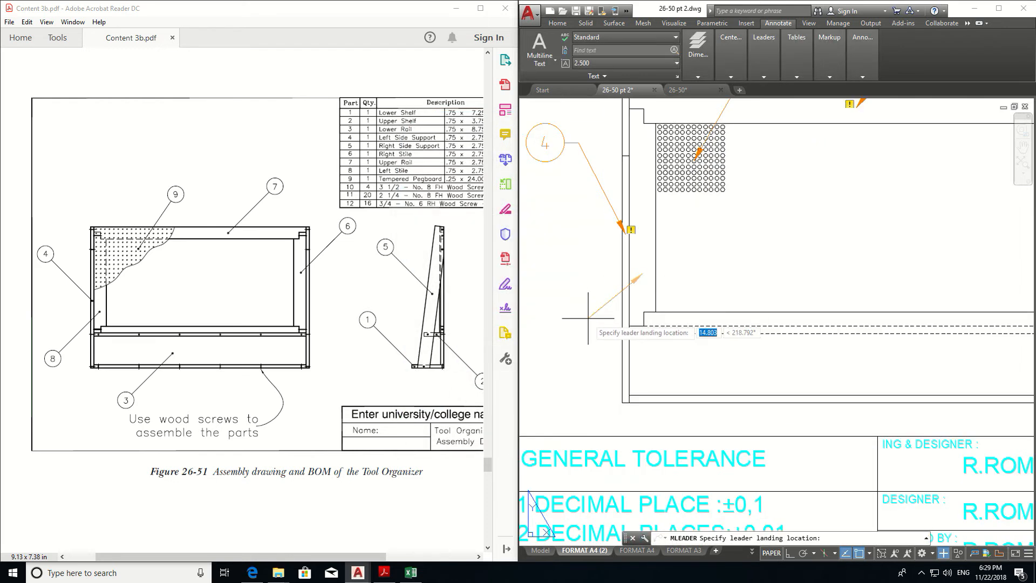
{"action": "scroll", "coordinate": [588, 322], "scroll_direction": "down", "scroll_amount": 2}
{"action": "left_click", "coordinate": [587, 328]}
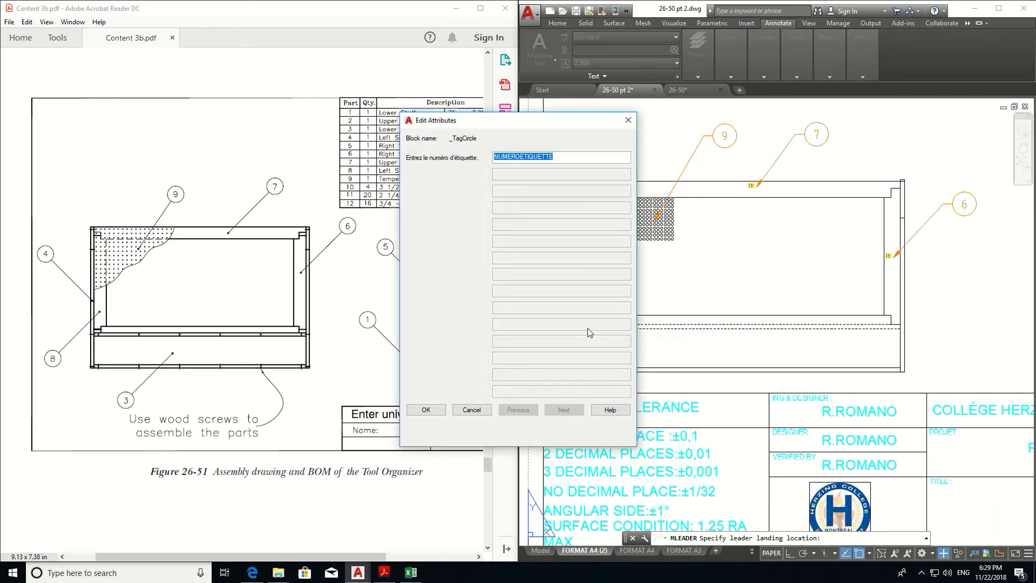
{"action": "left_click", "coordinate": [425, 410]}
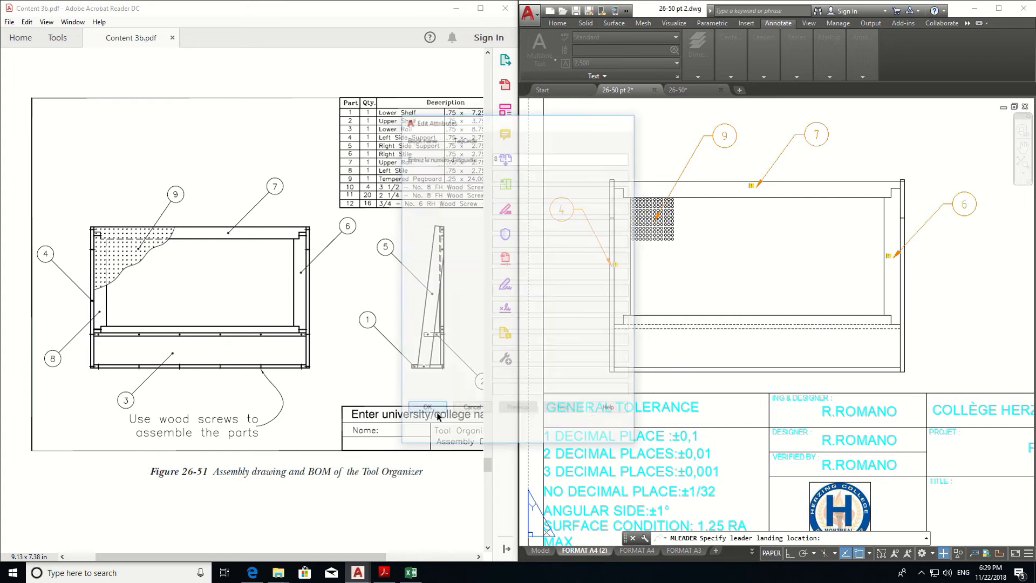
- Add balloon 3 below the front view with its multileader pointing to the lower rail
{"action": "scroll", "coordinate": [674, 349], "scroll_direction": "down", "scroll_amount": 2}
{"action": "scroll", "coordinate": [671, 360], "scroll_direction": "up", "scroll_amount": 2}
{"action": "middle_click_drag", "start_coordinate": [682, 351], "coordinate": [679, 311]}
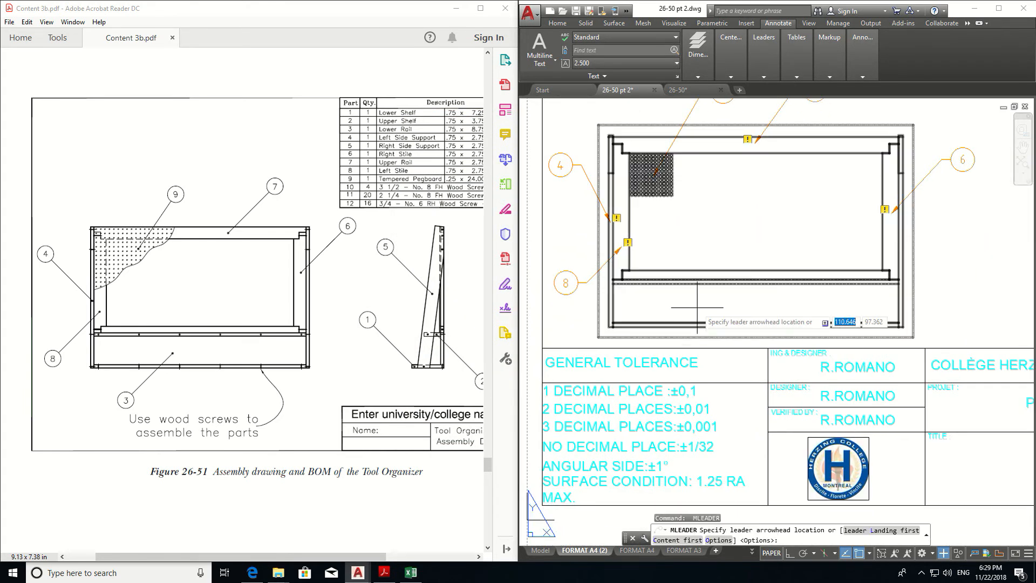
{"action": "left_click", "coordinate": [614, 338]}
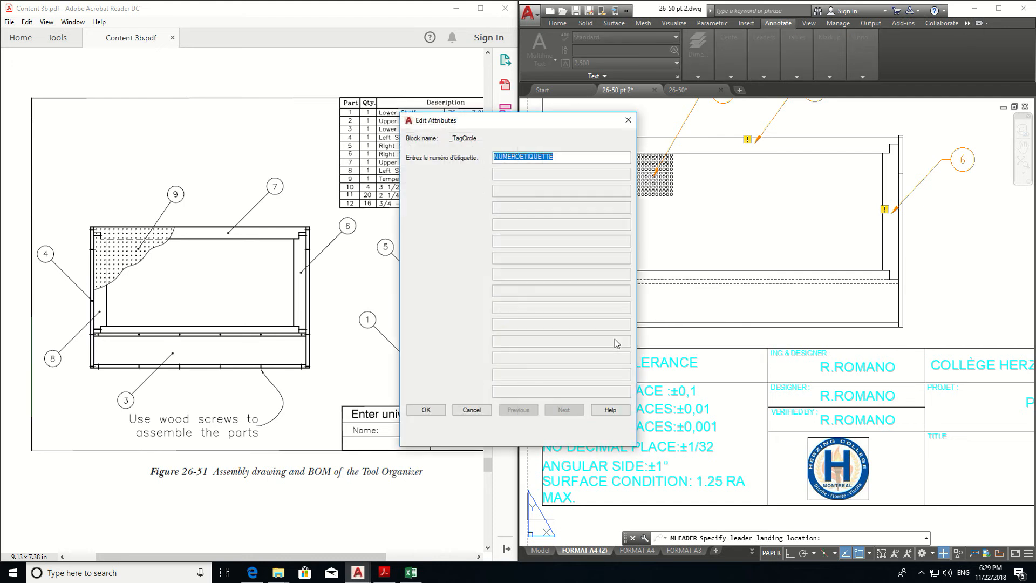
{"action": "type", "text": "3"}
{"action": "left_click", "coordinate": [426, 410]}
- Add balloon 1 beside the side view with its multileader pointing to the front end of the lower shelf, ignoring object snaps
{"action": "scroll", "coordinate": [328, 340], "scroll_direction": "down", "scroll_amount": 1}
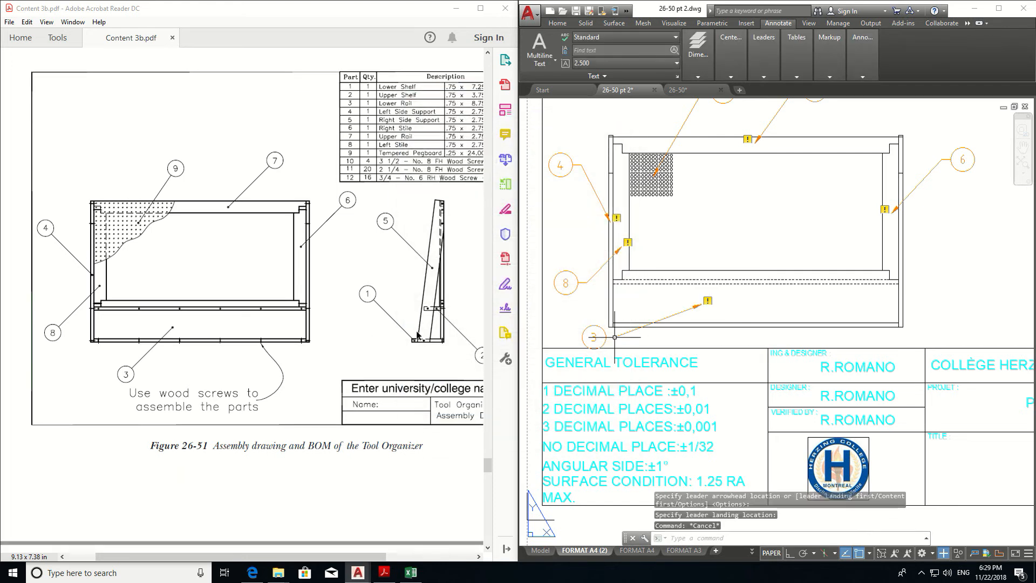
{"action": "scroll", "coordinate": [836, 292], "scroll_direction": "down", "scroll_amount": 6}
{"action": "scroll", "coordinate": [933, 283], "scroll_direction": "up", "scroll_amount": 4}
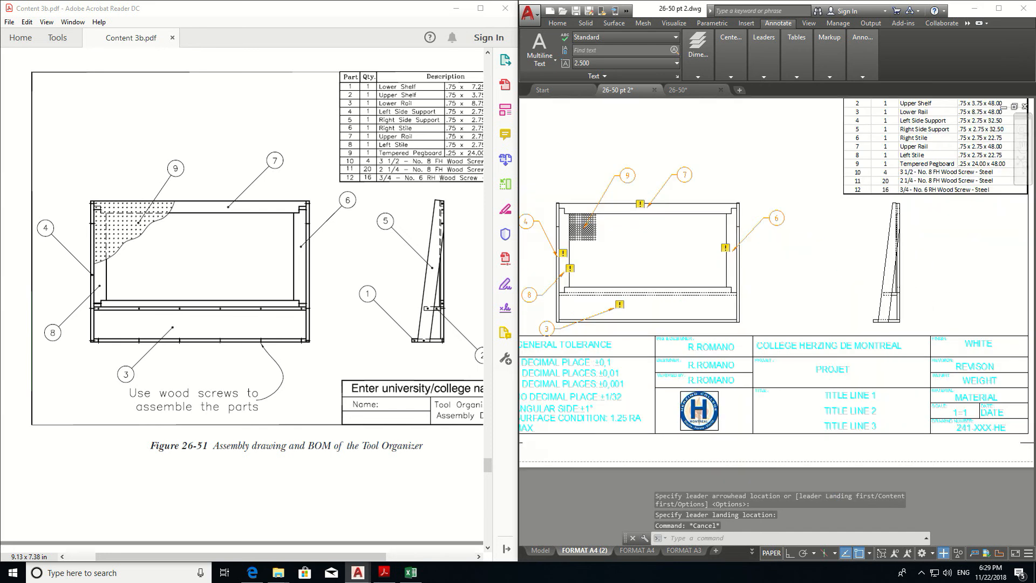
{"action": "scroll", "coordinate": [922, 290], "scroll_direction": "up", "scroll_amount": 4}
{"action": "key", "text": "Escape"}
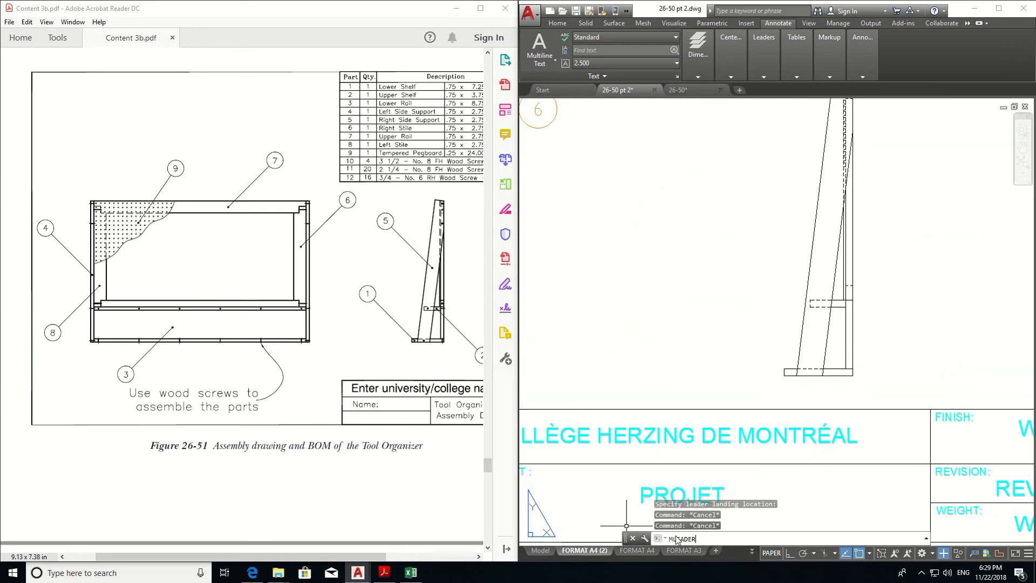
{"action": "key", "text": "Return"}
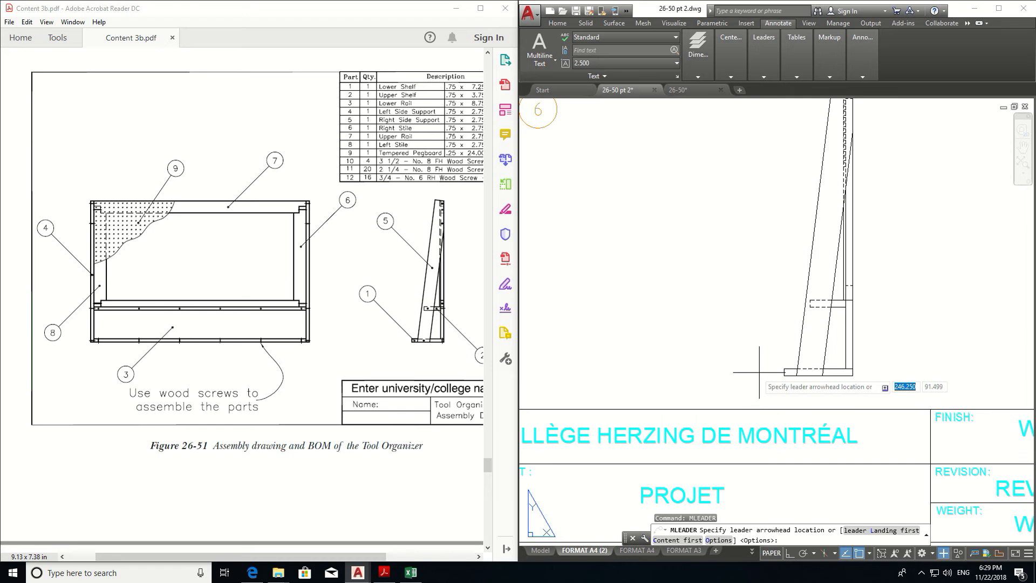
{"action": "scroll", "coordinate": [787, 374], "scroll_direction": "up", "scroll_amount": 1}
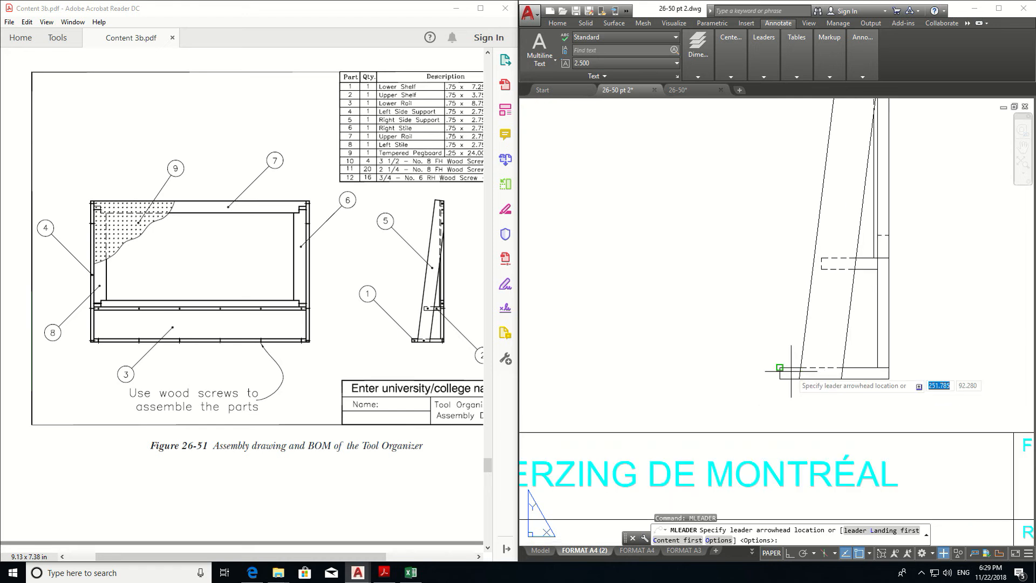
{"action": "right_click", "coordinate": [791, 374], "text": "shift"}
{"action": "left_click", "coordinate": [798, 353]}
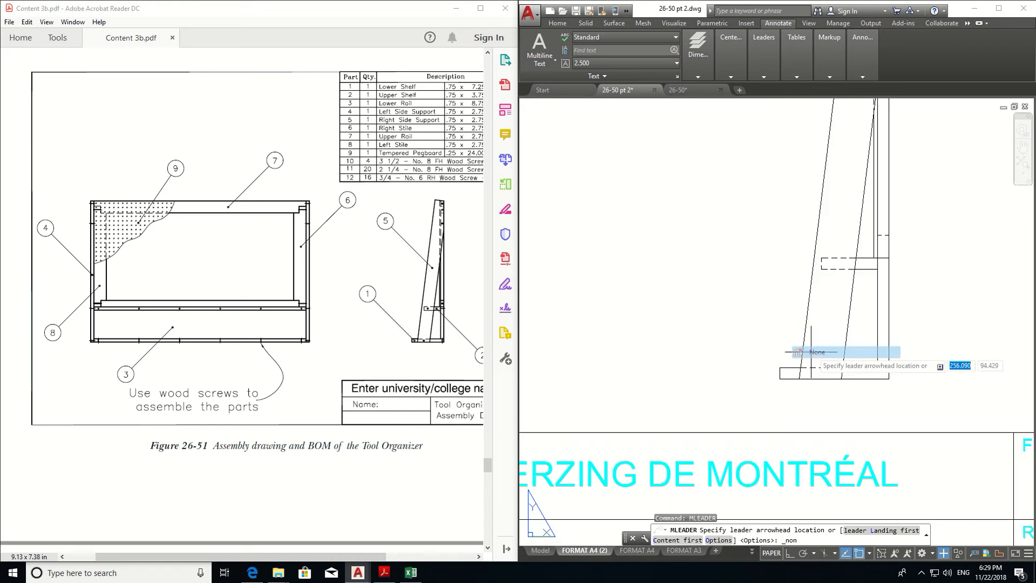
{"action": "left_click", "coordinate": [789, 372]}
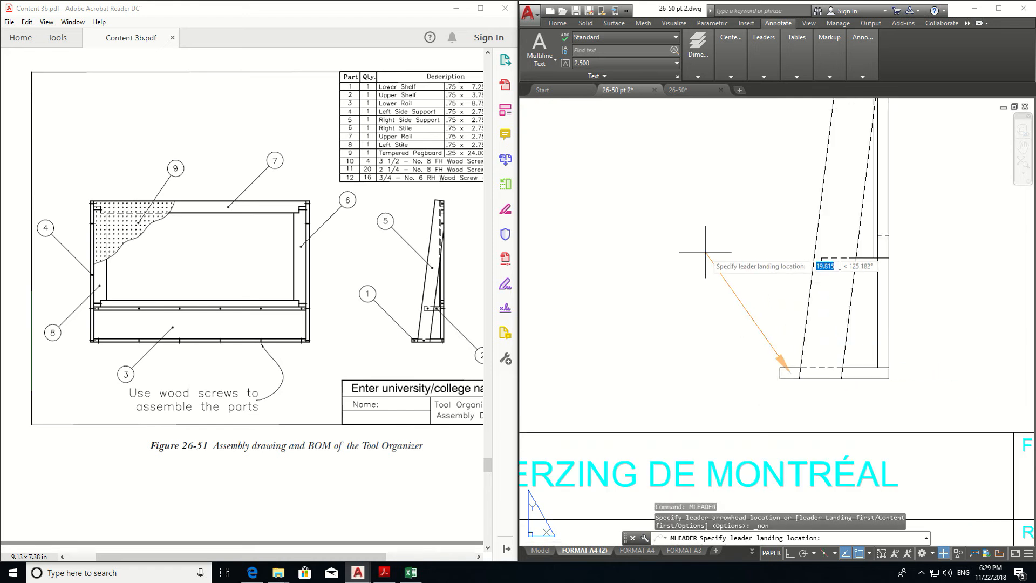
{"action": "left_click", "coordinate": [663, 218]}
{"action": "type", "text": "1"}
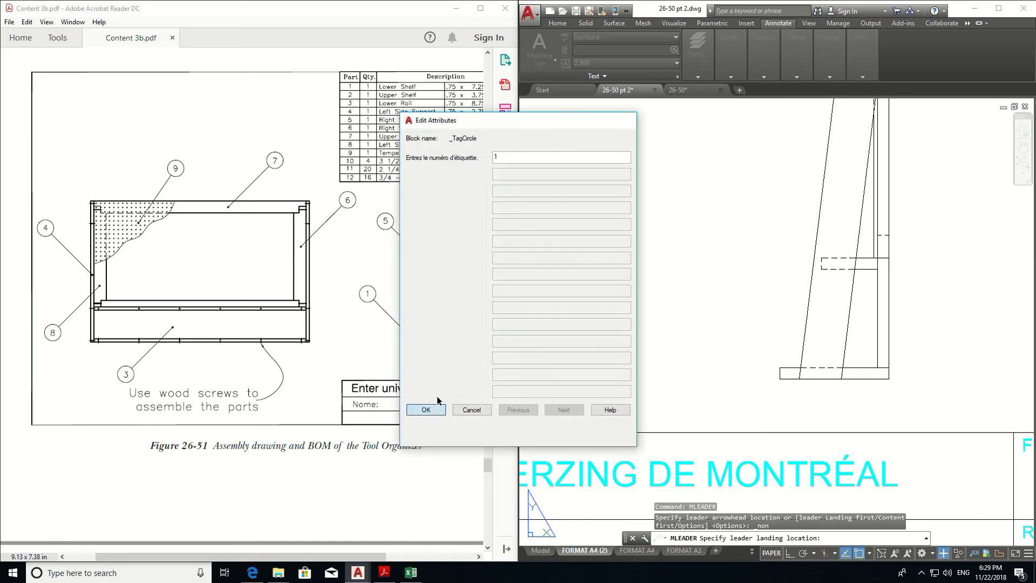
{"action": "left_click", "coordinate": [425, 409]}
{"action": "middle_click_drag", "start_coordinate": [842, 131], "coordinate": [703, 113]}
{"action": "key", "text": "Escape"}
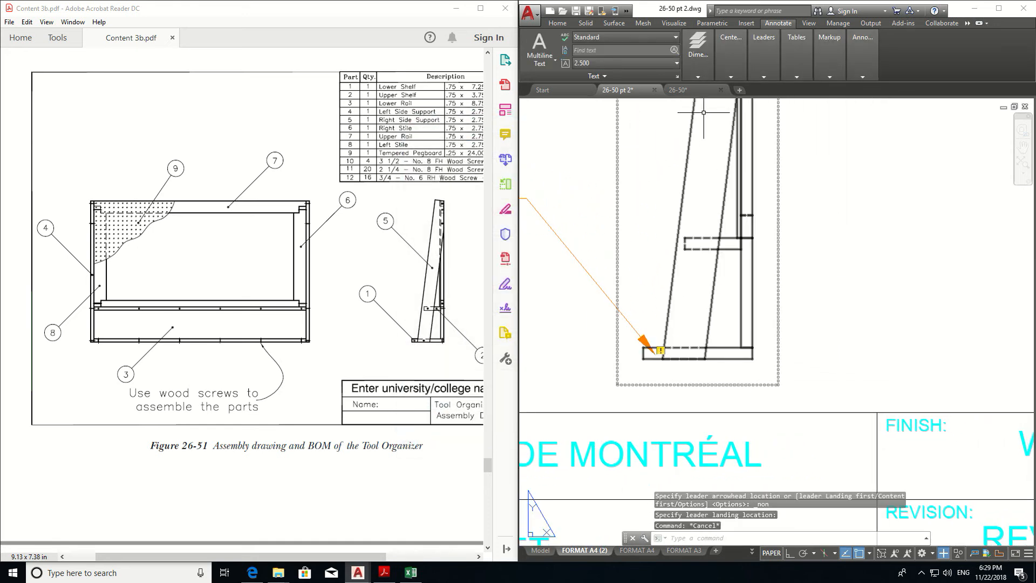
- Add balloon 2 behind the side view with its multileader pointing to the upper shelf, ignoring object snaps
{"action": "key", "text": "Return"}
{"action": "right_click", "coordinate": [719, 247], "text": "shift"}
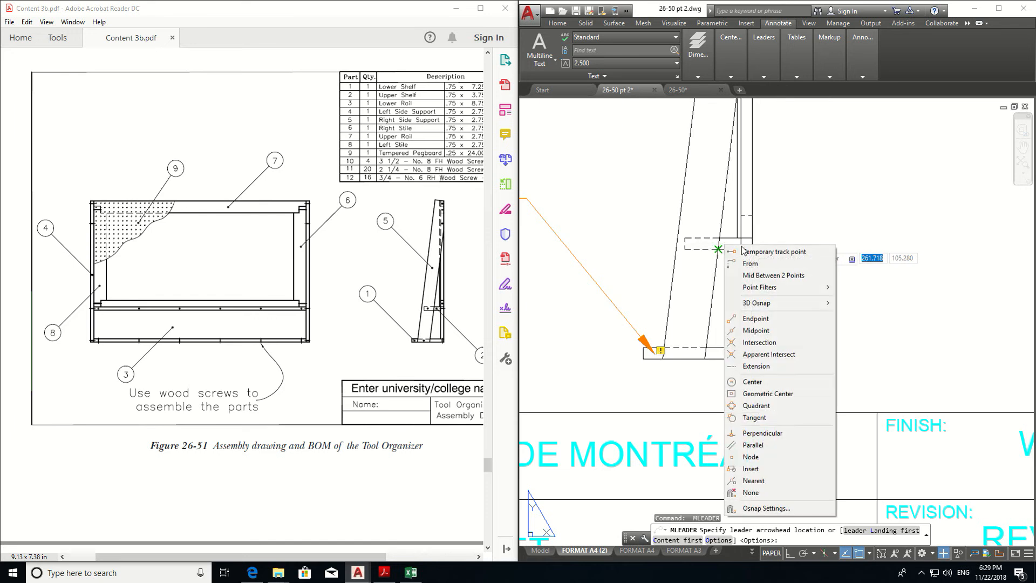
{"action": "left_click", "coordinate": [745, 492]}
{"action": "left_click", "coordinate": [728, 244]}
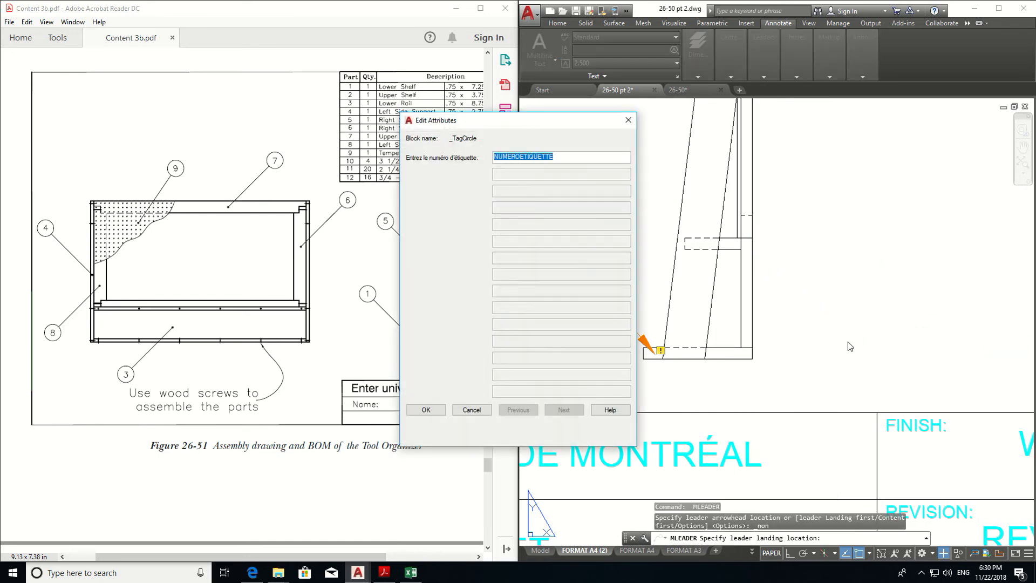
{"action": "left_click", "coordinate": [431, 410]}
- Add balloon 5 in front of the side view with its multileader pointing to the right side support
{"action": "middle_click_drag", "start_coordinate": [863, 335], "coordinate": [858, 488]}
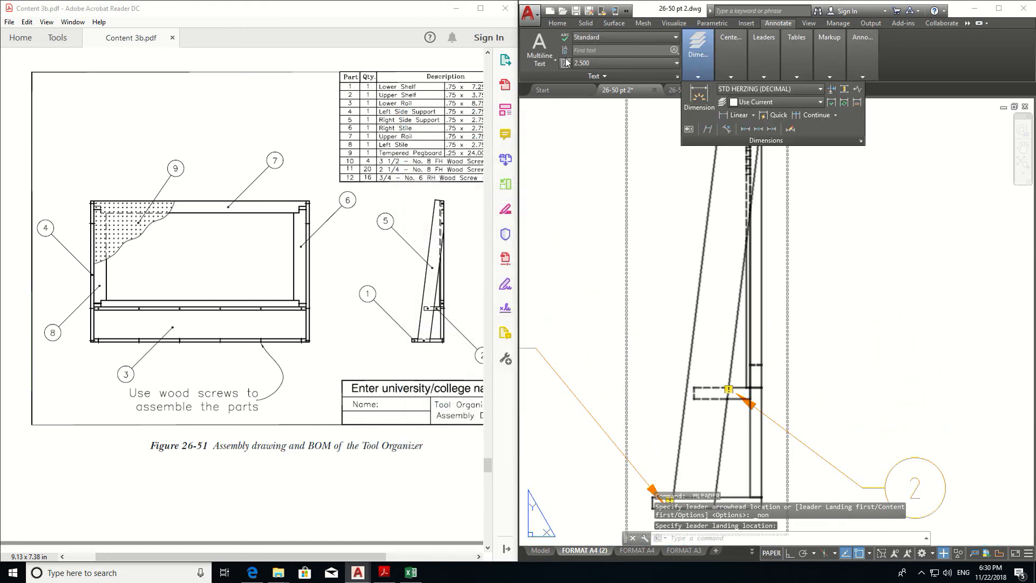
{"action": "left_click", "coordinate": [698, 541]}
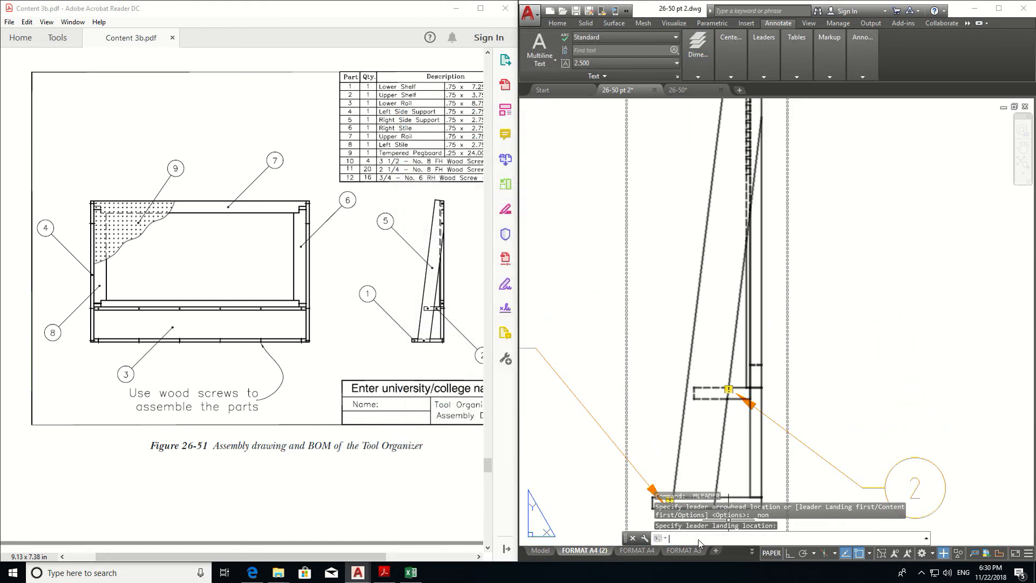
{"action": "left_click", "coordinate": [618, 137]}
{"action": "type", "text": "5"}
{"action": "key", "text": "Return"}
{"action": "left_click", "coordinate": [426, 410]}
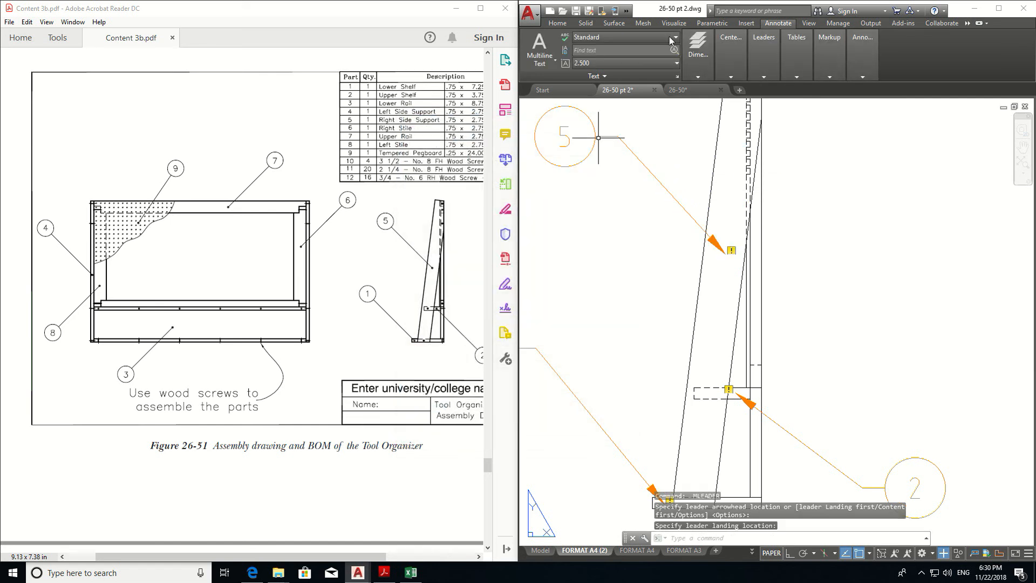
- Maximize the drawing window and review the balloons, annotation warning badges and bill of materials on the assembly sheet
{"action": "left_click", "coordinate": [998, 8]}
{"action": "scroll", "coordinate": [482, 323], "scroll_direction": "down", "scroll_amount": 6}
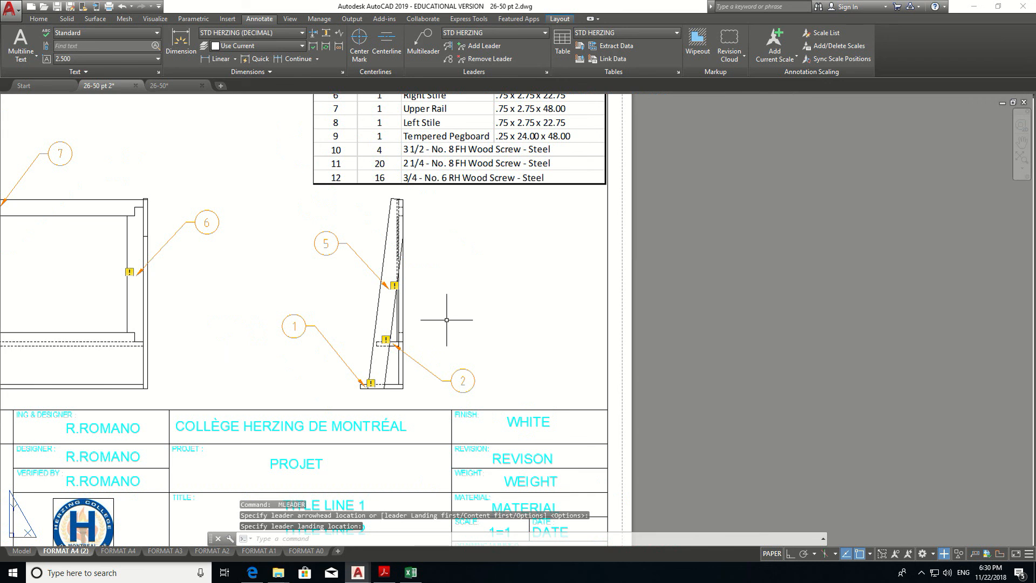
{"action": "scroll", "coordinate": [324, 301], "scroll_direction": "up", "scroll_amount": 2}
{"action": "key", "text": "Escape"}
{"action": "key", "text": "Escape"}
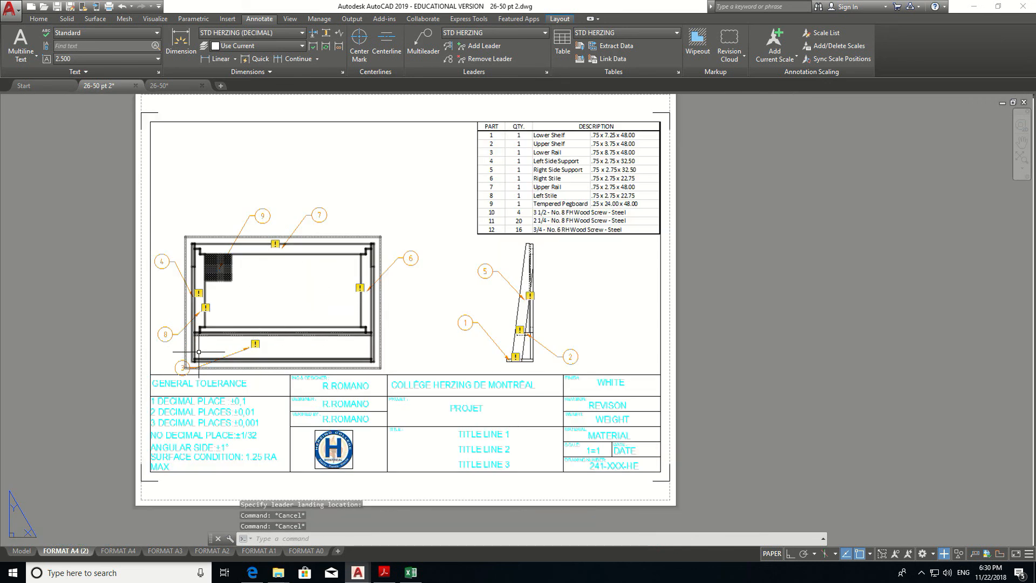
{"action": "middle_click_drag", "start_coordinate": [324, 301], "coordinate": [376, 269]}
{"action": "key", "text": "Escape"}
{"action": "scroll", "coordinate": [243, 339], "scroll_direction": "up", "scroll_amount": 5}
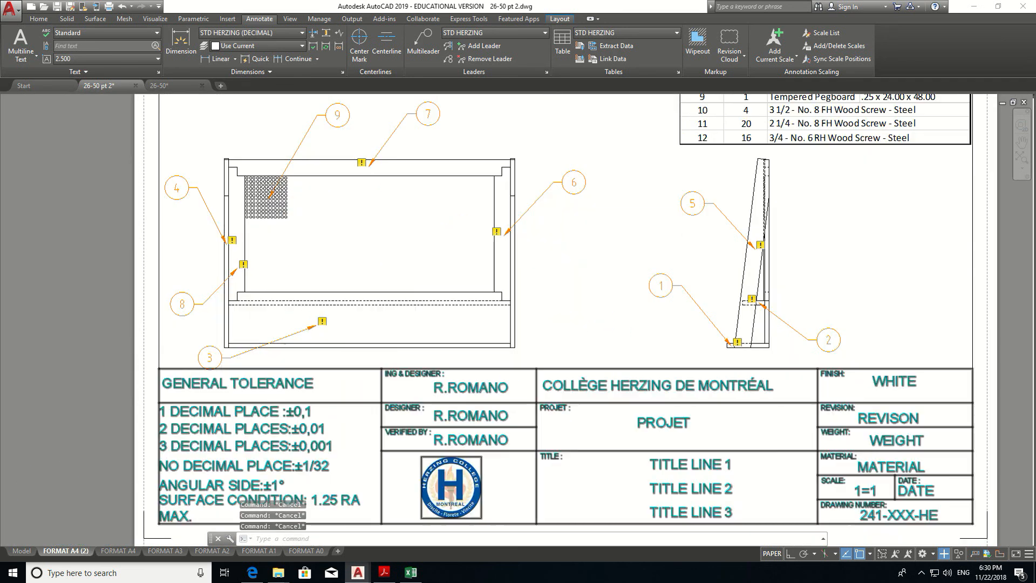
{"action": "scroll", "coordinate": [238, 313], "scroll_direction": "down", "scroll_amount": 5}
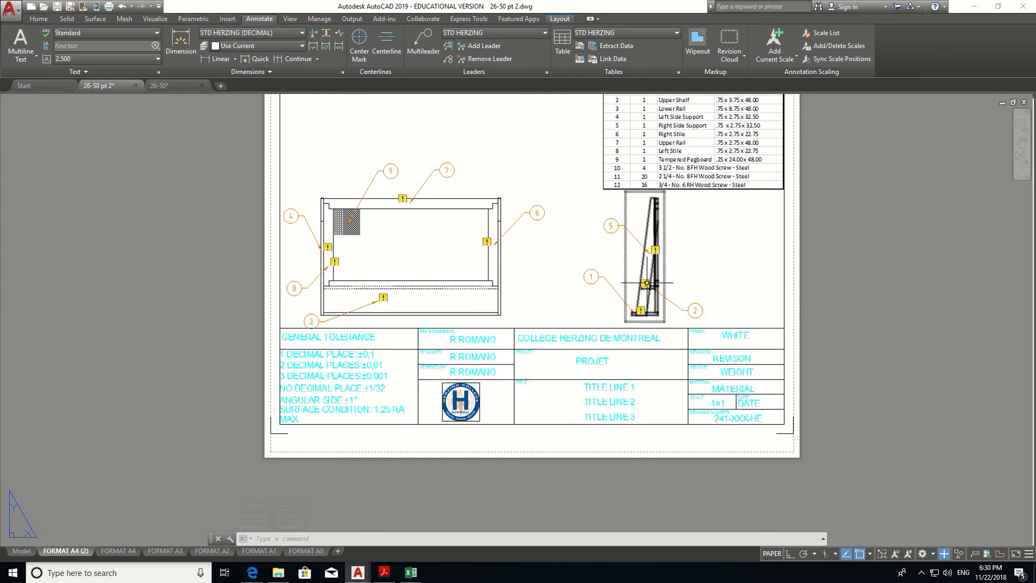
{"action": "mouse_move", "coordinate": [654, 250]}
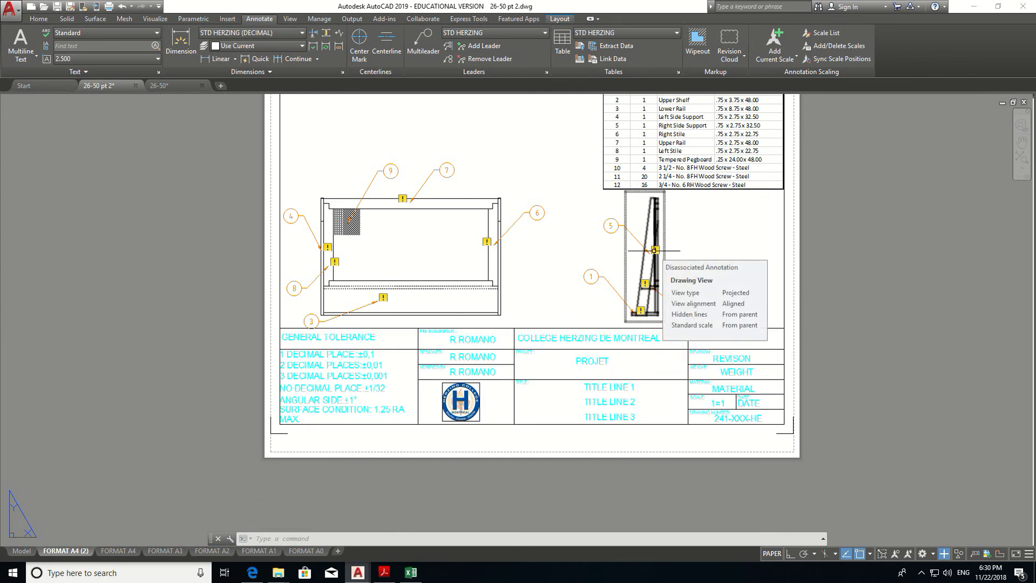
{"action": "key", "text": "Escape"}
{"action": "key", "text": "Escape"}
{"action": "key", "text": "Escape"}
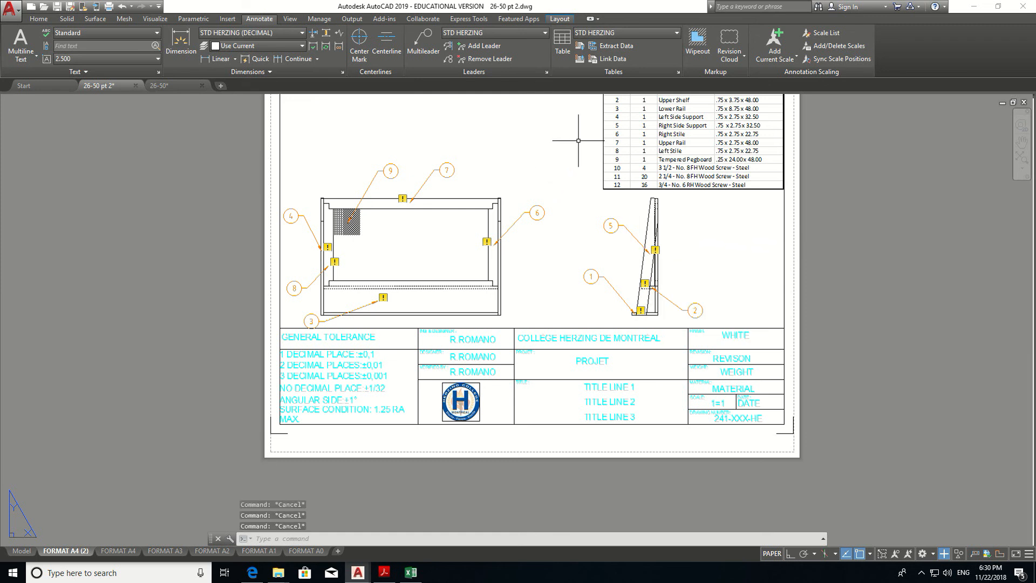
{"action": "middle_click_drag", "start_coordinate": [702, 256], "coordinate": [656, 304]}
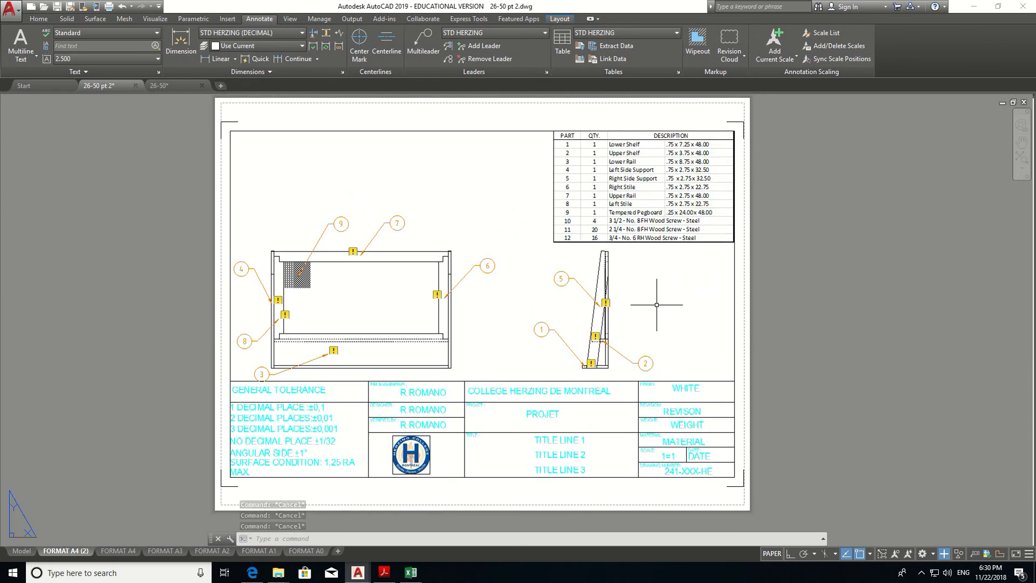
- Compare the FORMAT A4 layout's front, back and isometric views with the FORMAT A4 (2) assembly sheet
{"action": "mouse_move", "coordinate": [119, 557]}
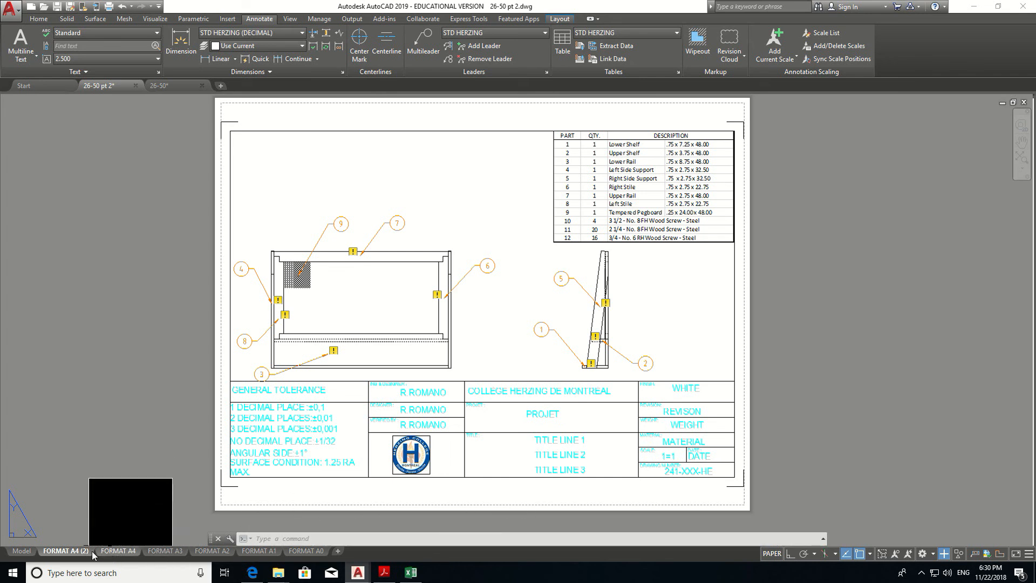
{"action": "left_click", "coordinate": [118, 551]}
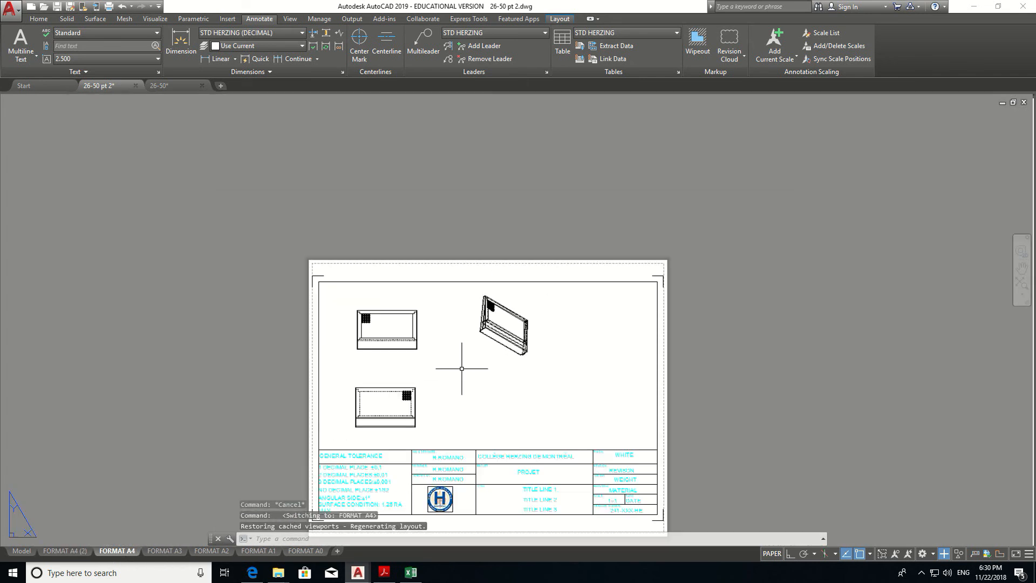
{"action": "scroll", "coordinate": [468, 396], "scroll_direction": "up", "scroll_amount": 2}
{"action": "left_click", "coordinate": [59, 551]}
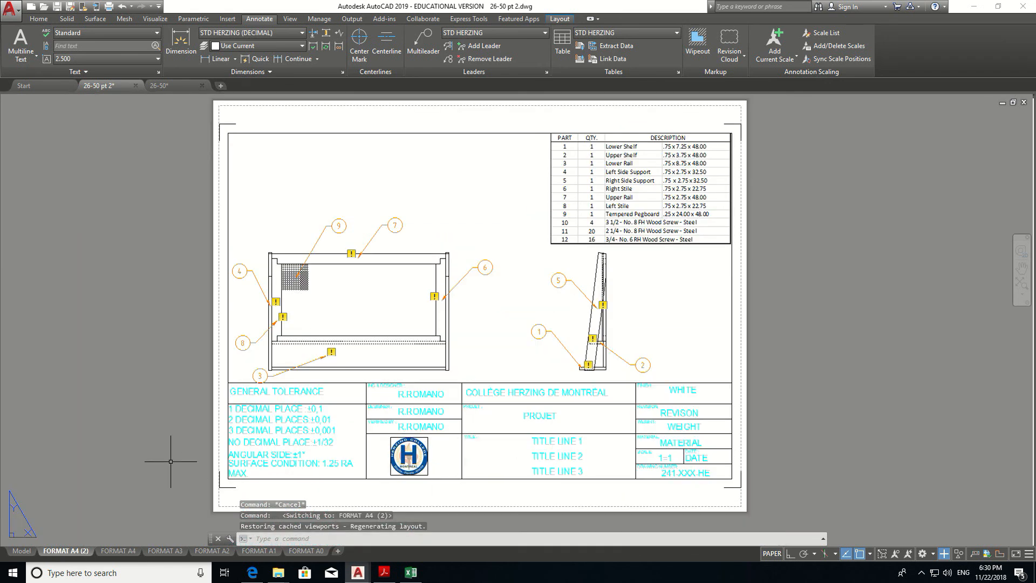
{"action": "left_click", "coordinate": [116, 550]}
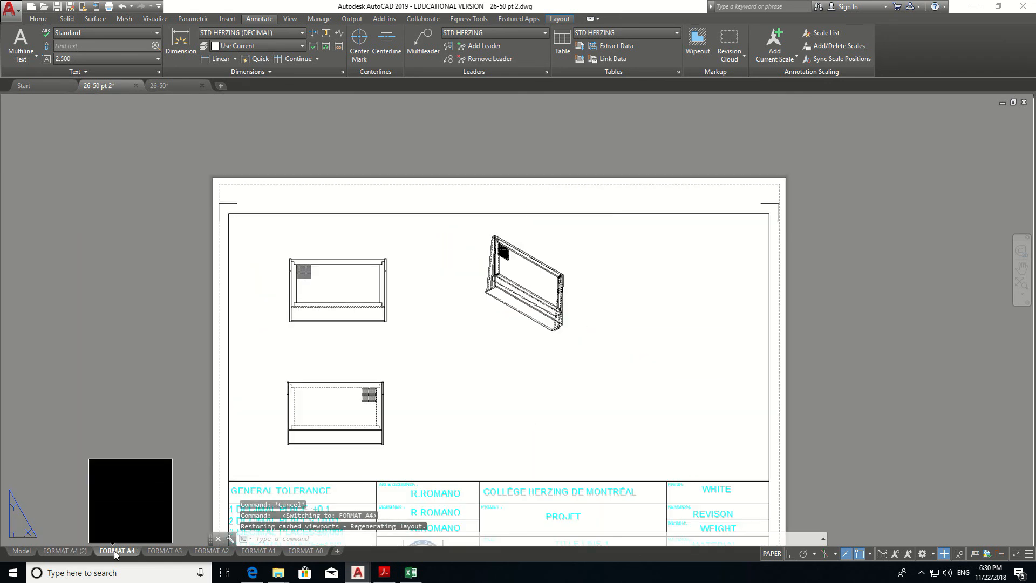
{"action": "left_click", "coordinate": [70, 550]}
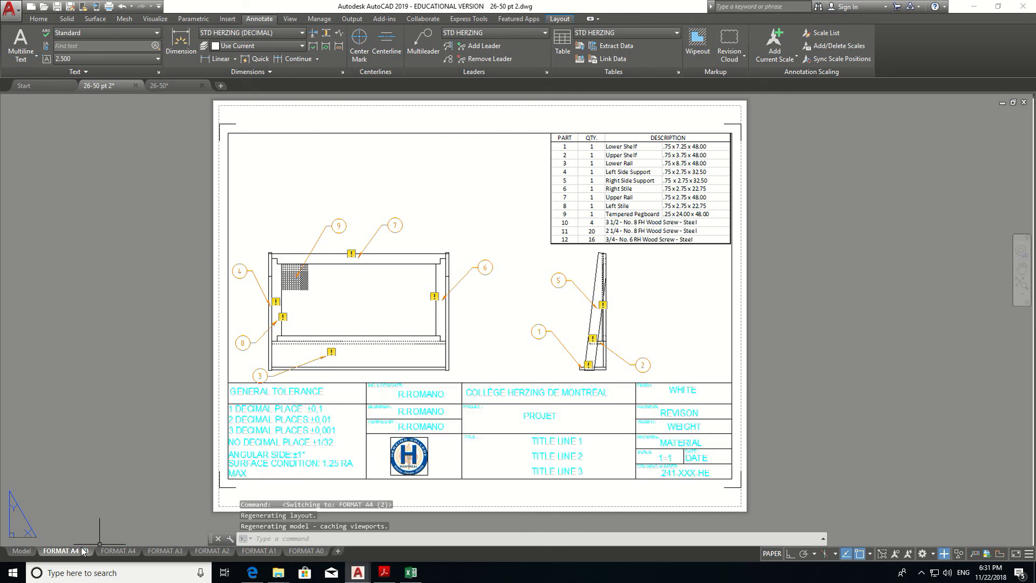
- On the FORMAT A4 layout, edit the isometric view to display visible lines only
{"action": "left_click", "coordinate": [117, 551]}
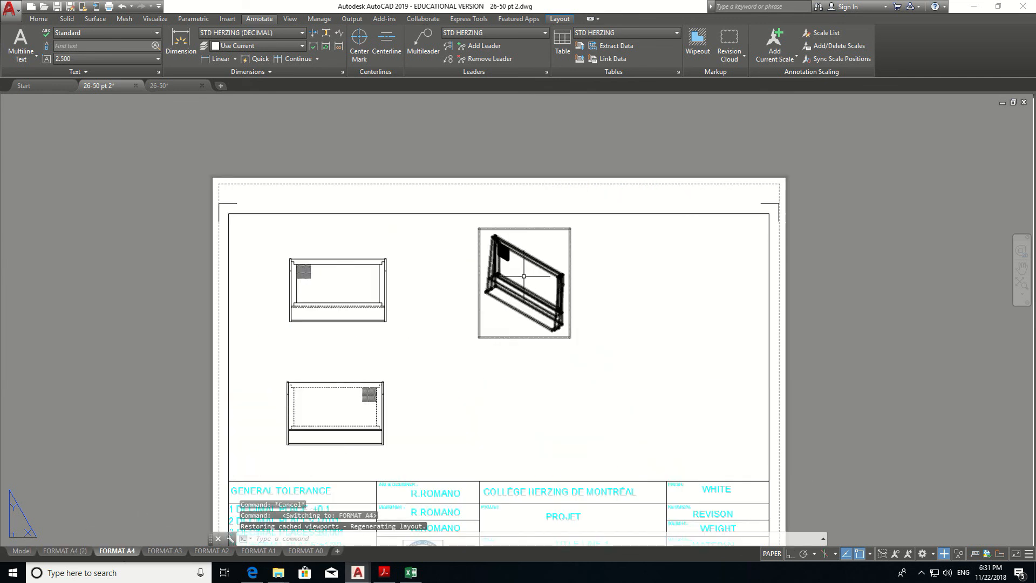
{"action": "scroll", "coordinate": [472, 260], "scroll_direction": "up", "scroll_amount": 2}
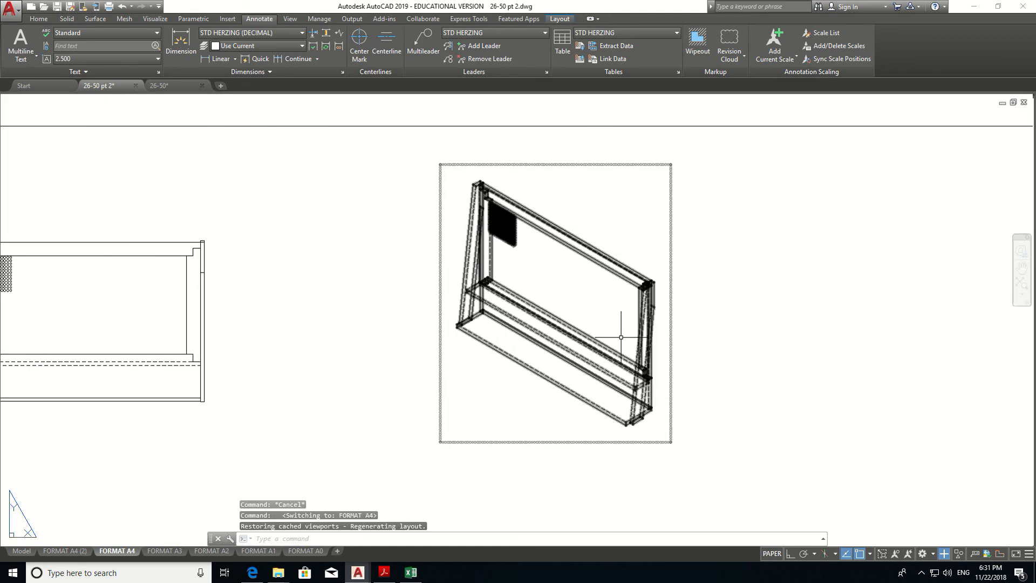
{"action": "left_click", "coordinate": [669, 271]}
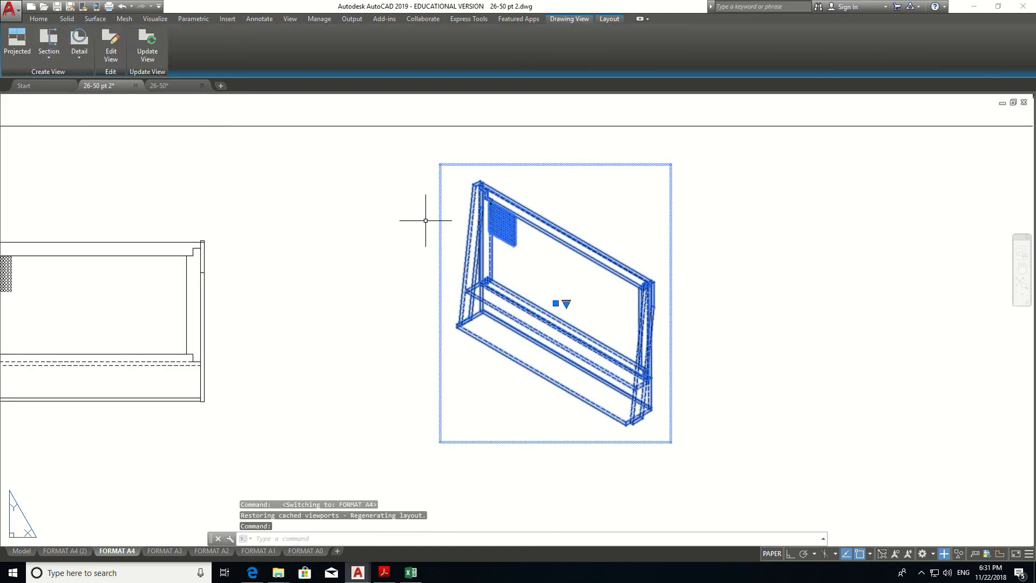
{"action": "left_click", "coordinate": [110, 43]}
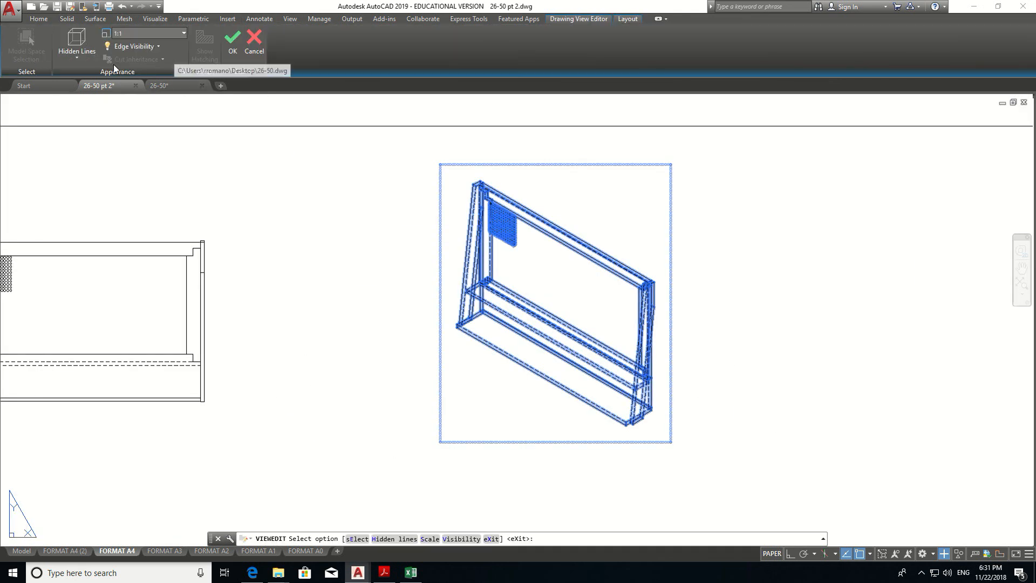
{"action": "left_click", "coordinate": [87, 58]}
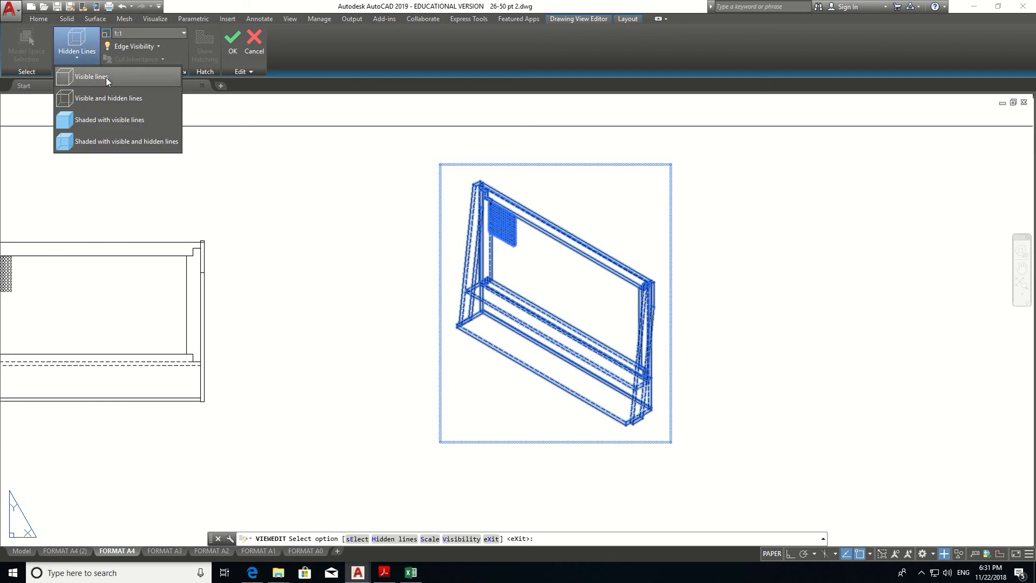
{"action": "left_click", "coordinate": [91, 76]}
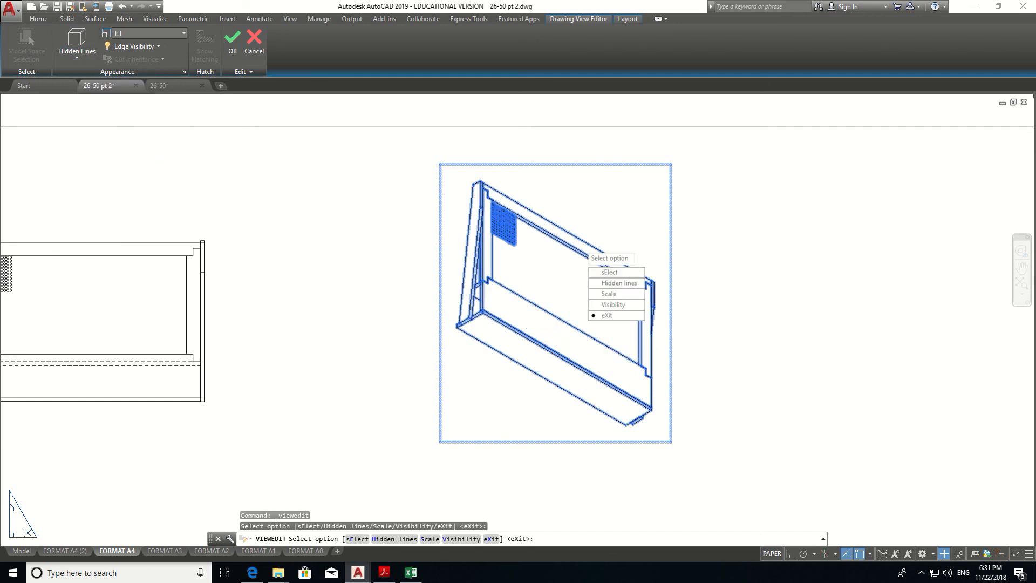
{"action": "key", "text": "Escape"}
- Change the isometric view's display style to shaded with visible lines
{"action": "double_click", "coordinate": [606, 259]}
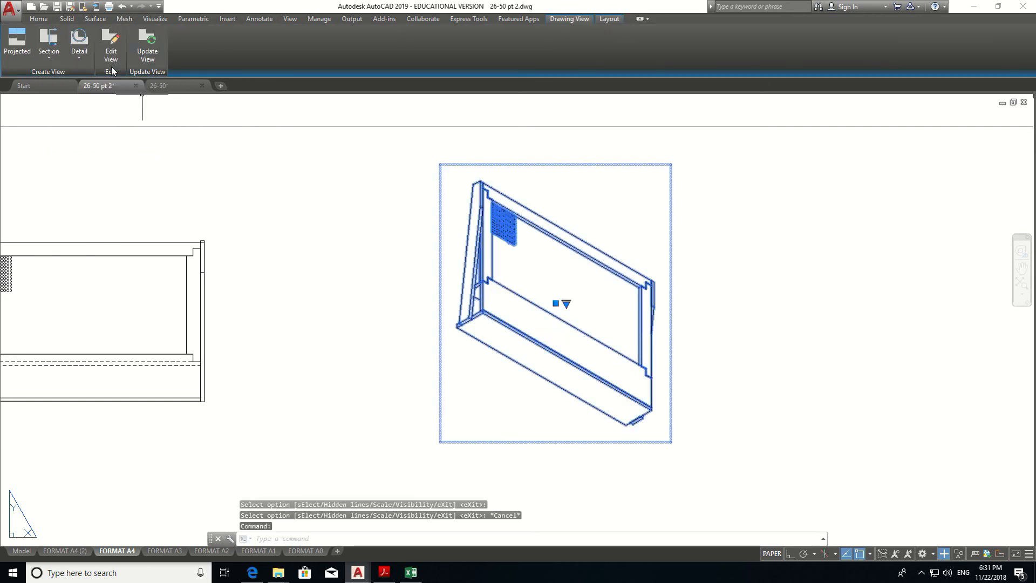
{"action": "left_click", "coordinate": [83, 50]}
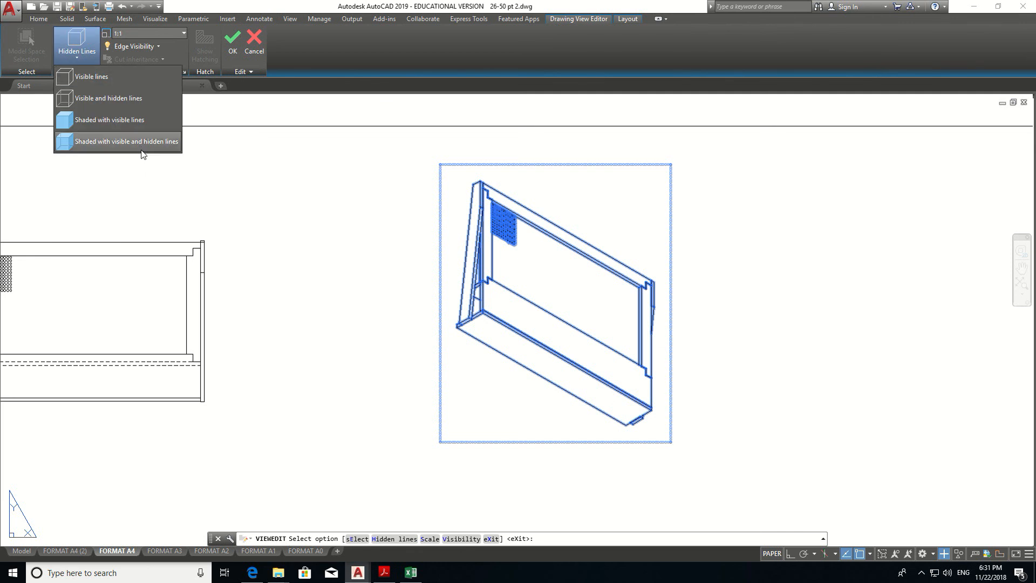
{"action": "left_click", "coordinate": [141, 126]}
{"action": "key", "text": "Escape"}
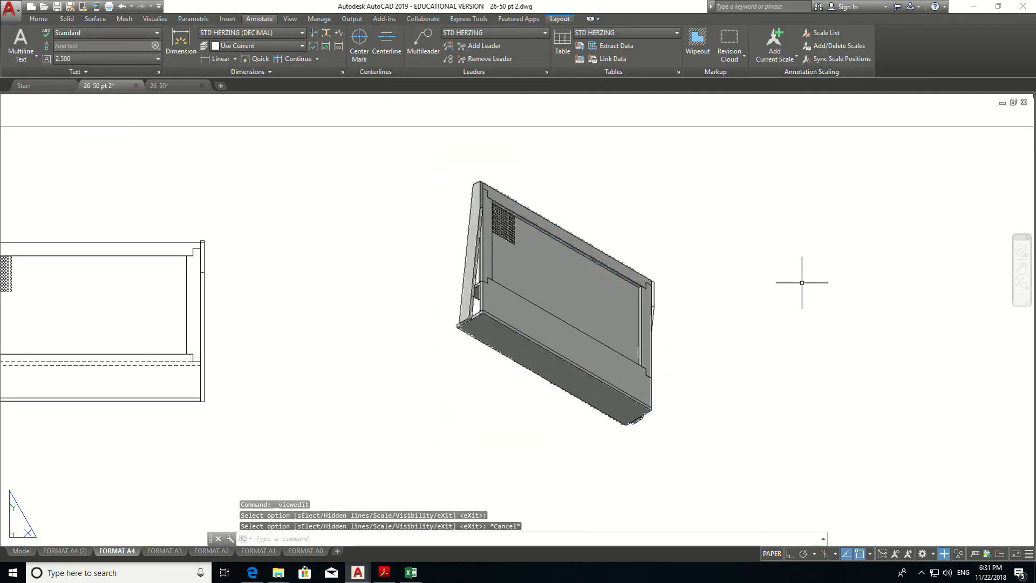
- Return the isometric view from shaded display to the Visible lines style
{"action": "left_click", "coordinate": [663, 261]}
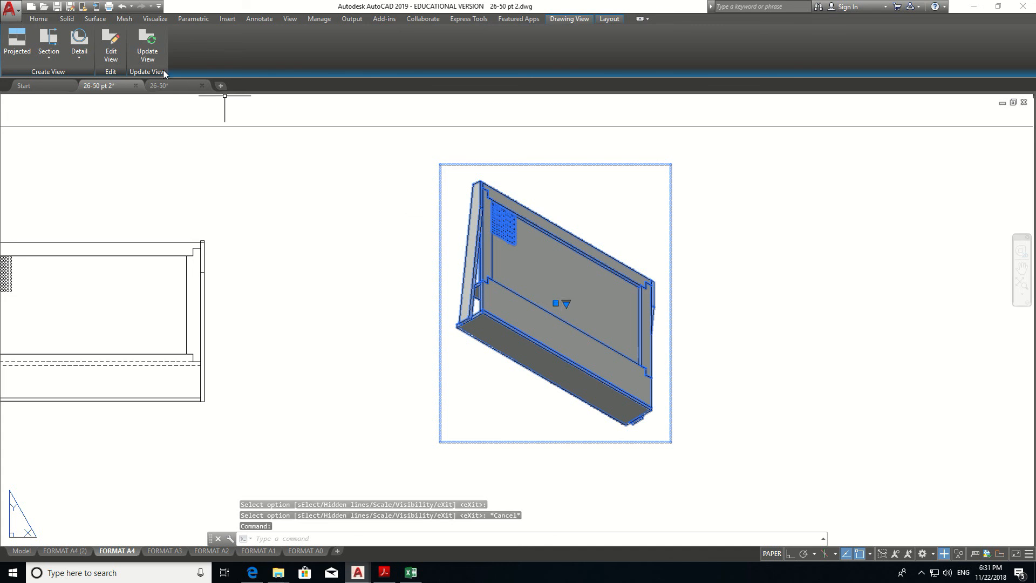
{"action": "left_click", "coordinate": [111, 46]}
{"action": "left_click", "coordinate": [89, 55]}
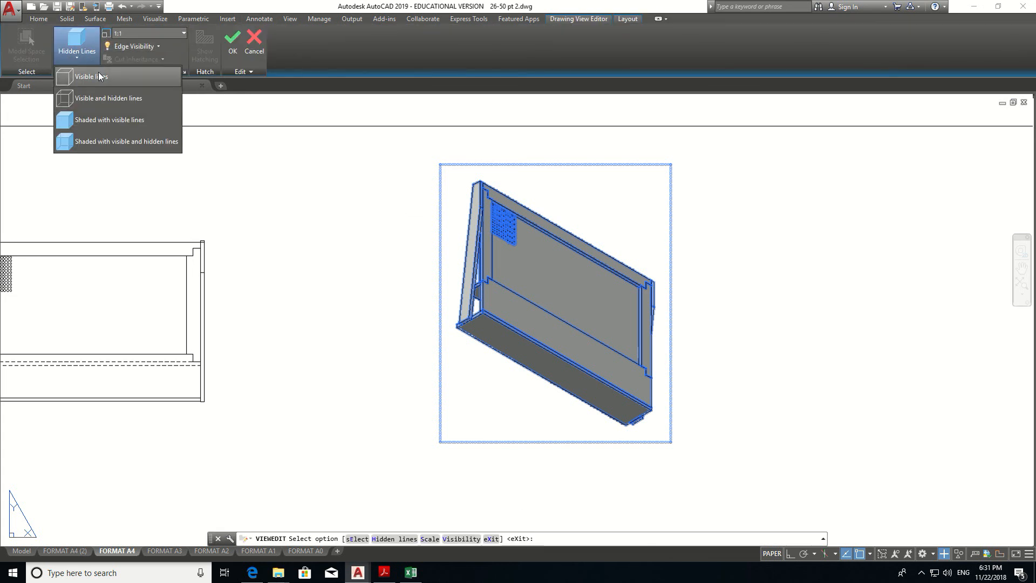
{"action": "left_click", "coordinate": [99, 81]}
{"action": "key", "text": "Escape"}
{"action": "key", "text": "Escape"}
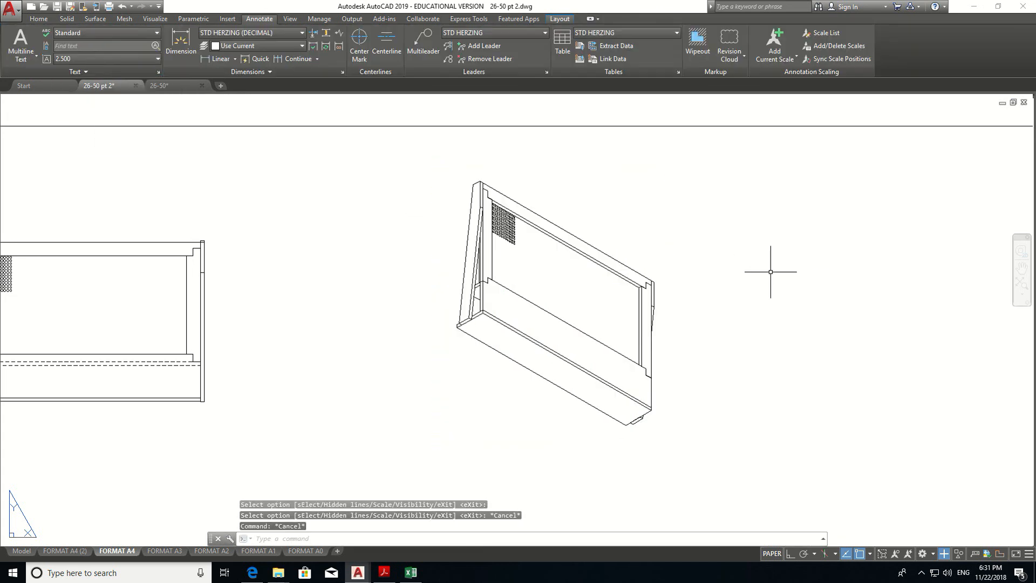
{"action": "scroll", "coordinate": [686, 369], "scroll_direction": "down", "scroll_amount": 2}
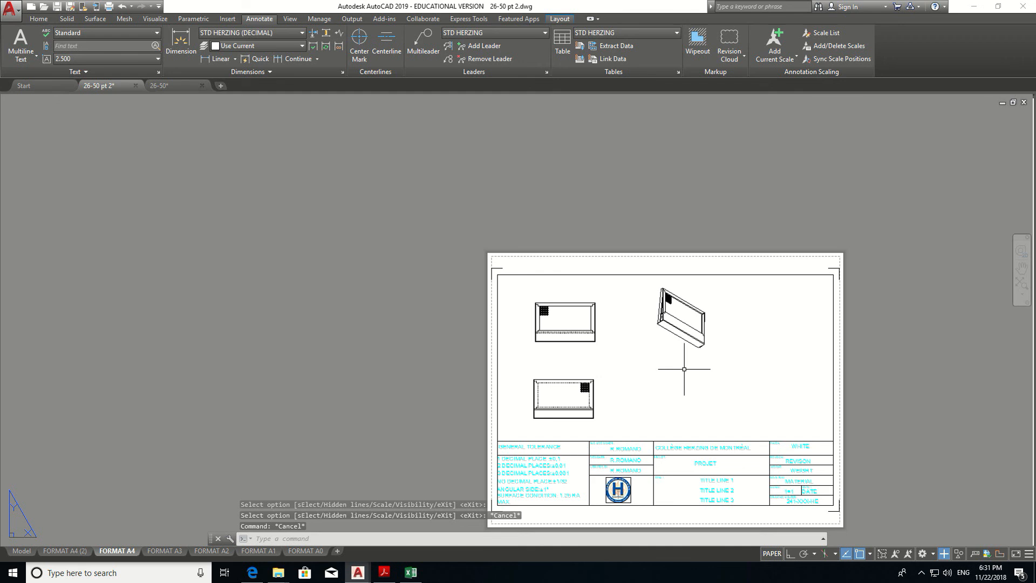
{"action": "scroll", "coordinate": [684, 369], "scroll_direction": "up", "scroll_amount": 2}
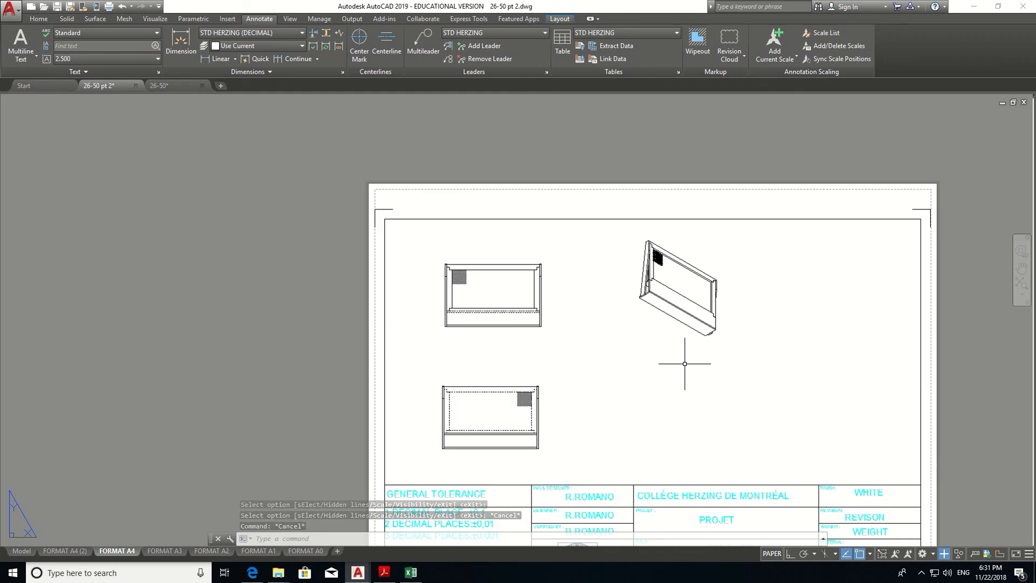